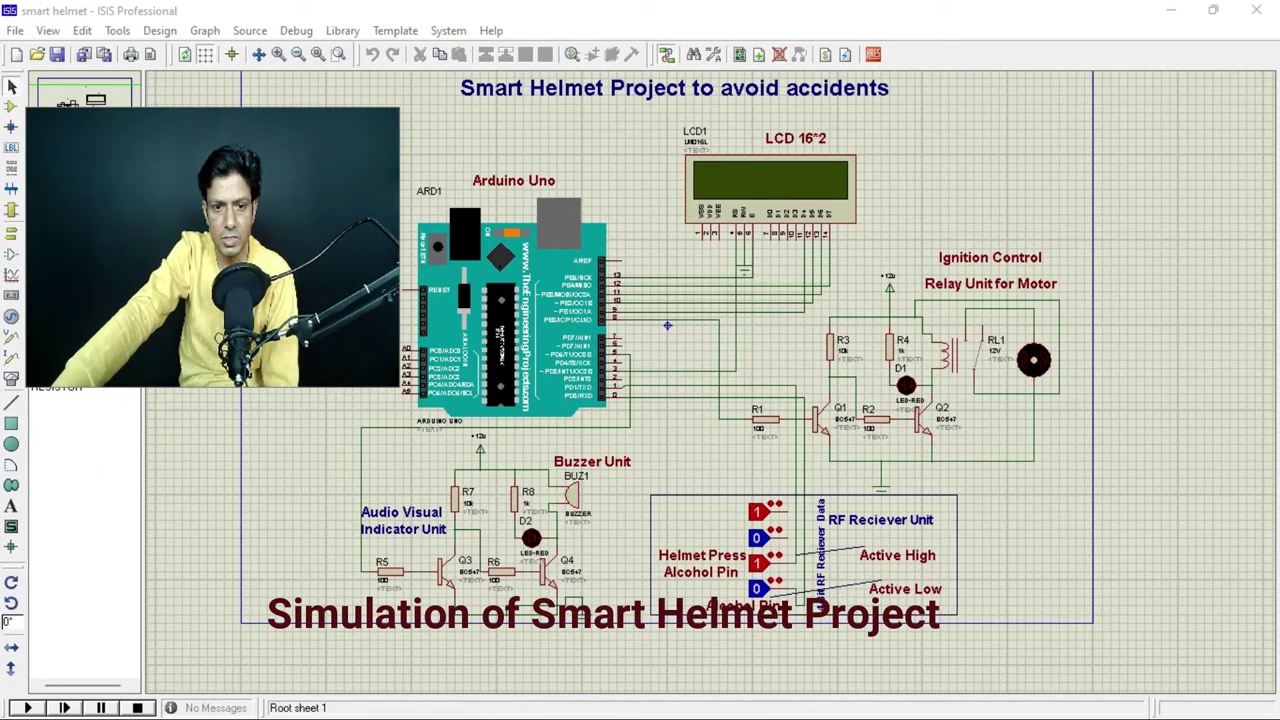
Step: Switch to Chrome and look through the YouTube results for "smart helmet project circuits bazaar"
key(super)
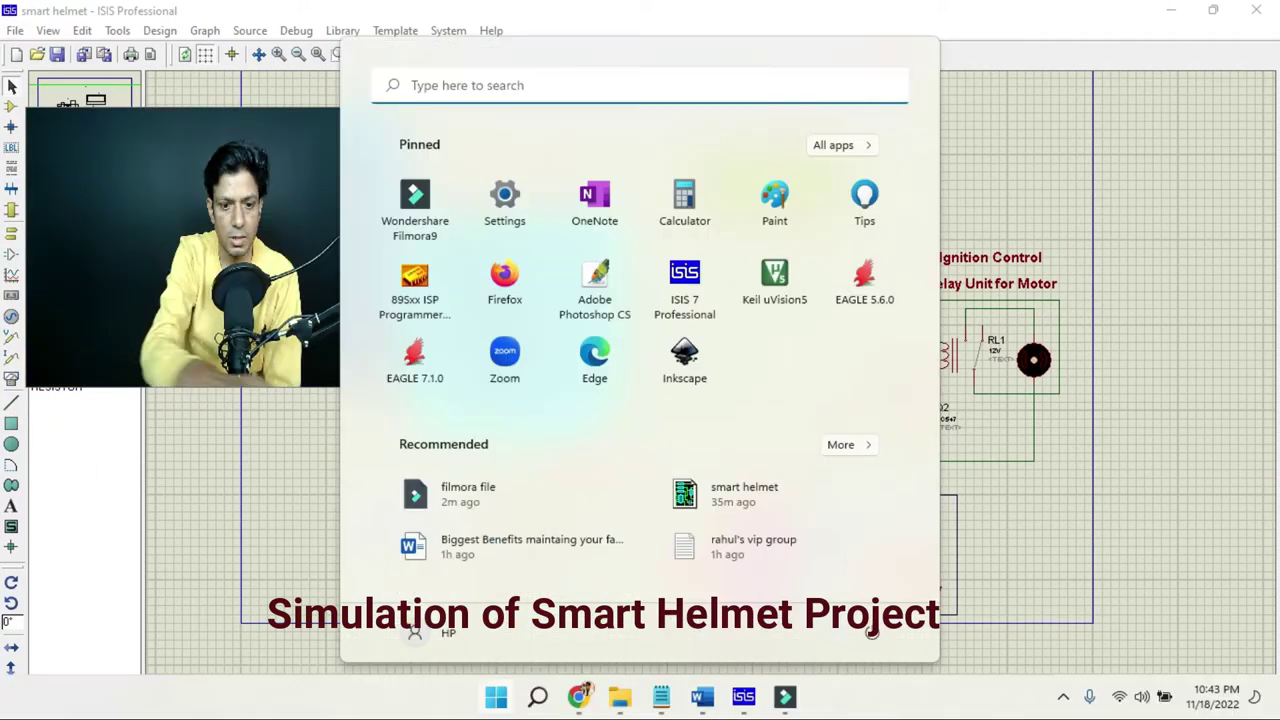
click(578, 697)
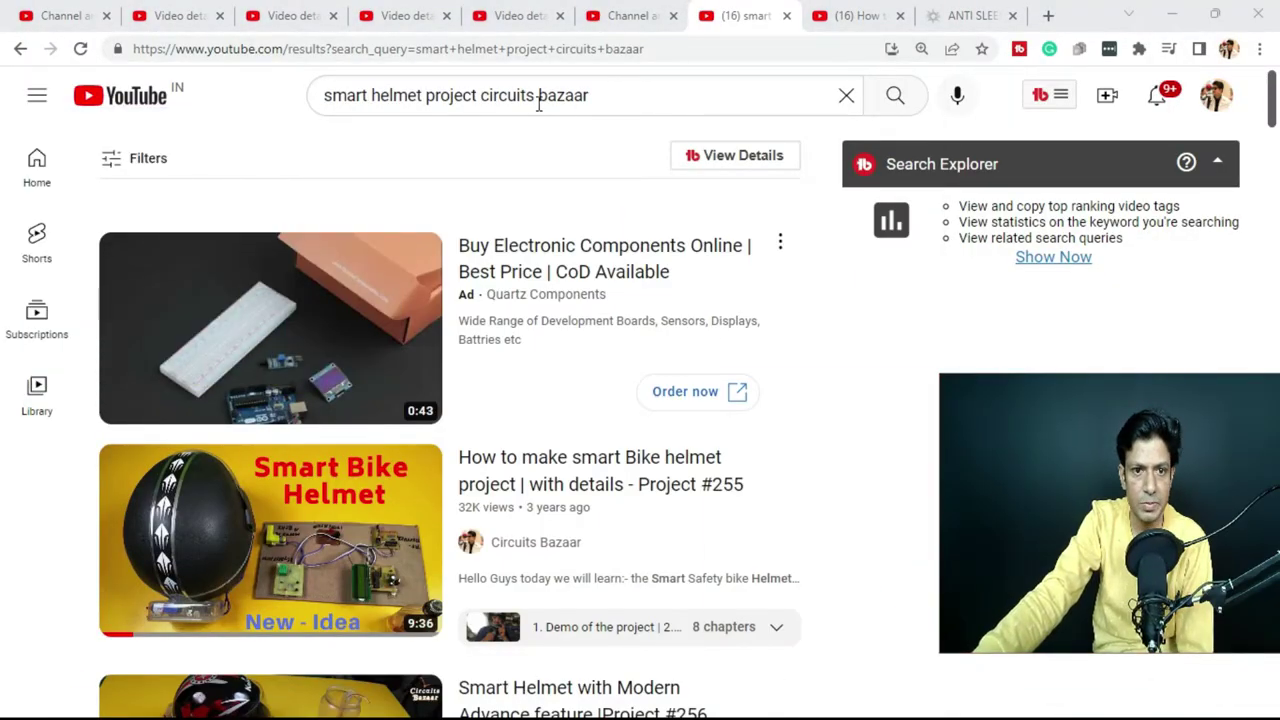
scroll(703, 486, down, 3)
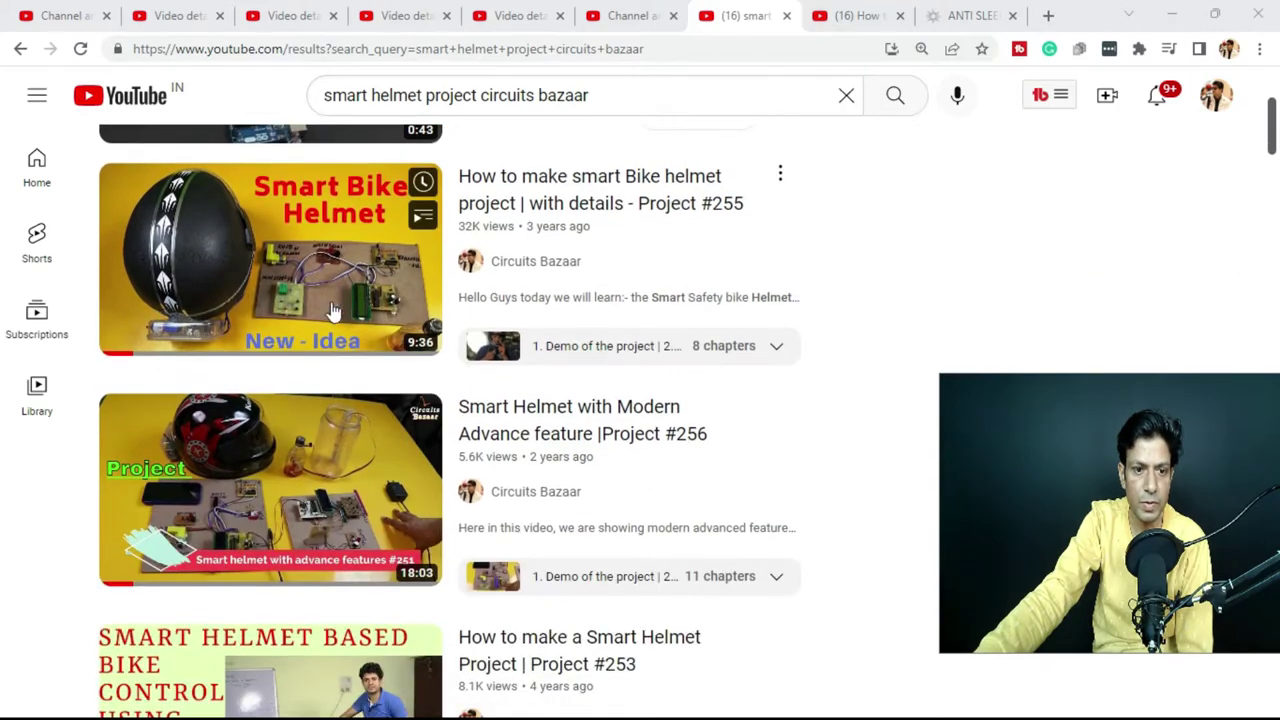
scroll(470, 480, down, 5)
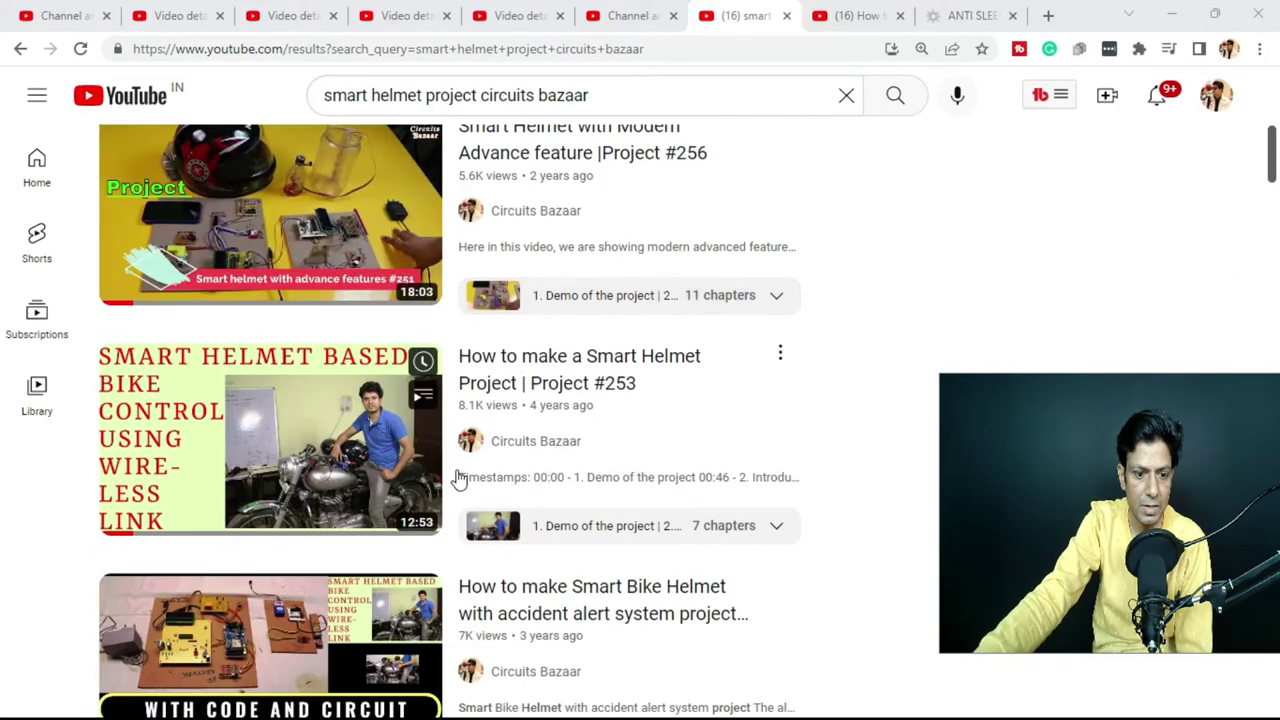
scroll(420, 590, down, 5)
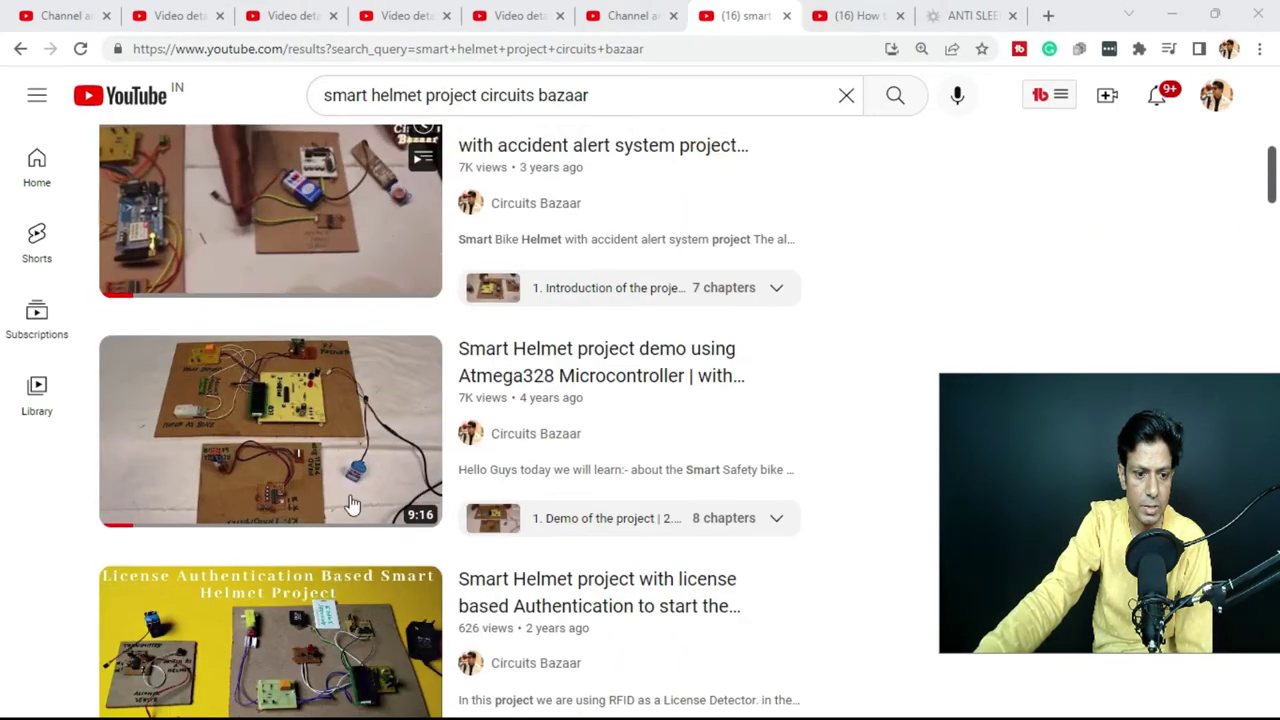
scroll(370, 645, down, 2)
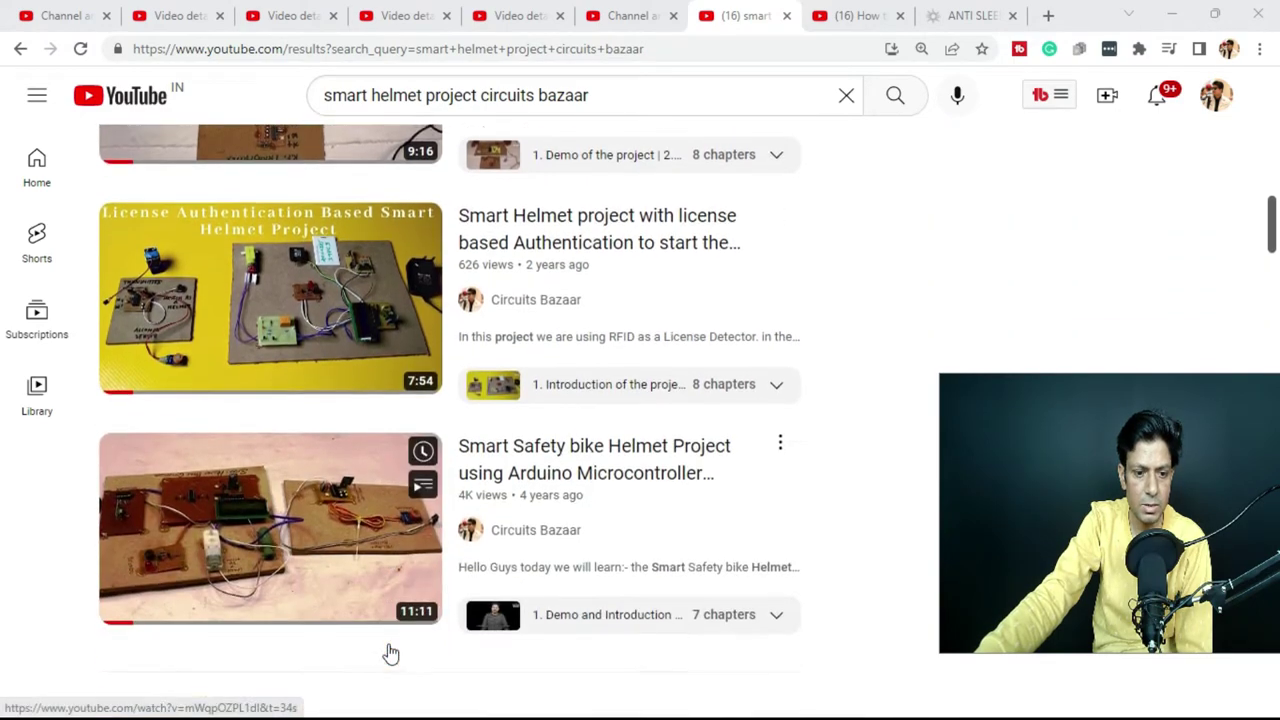
scroll(430, 610, up, 10)
scroll(488, 560, up, 5)
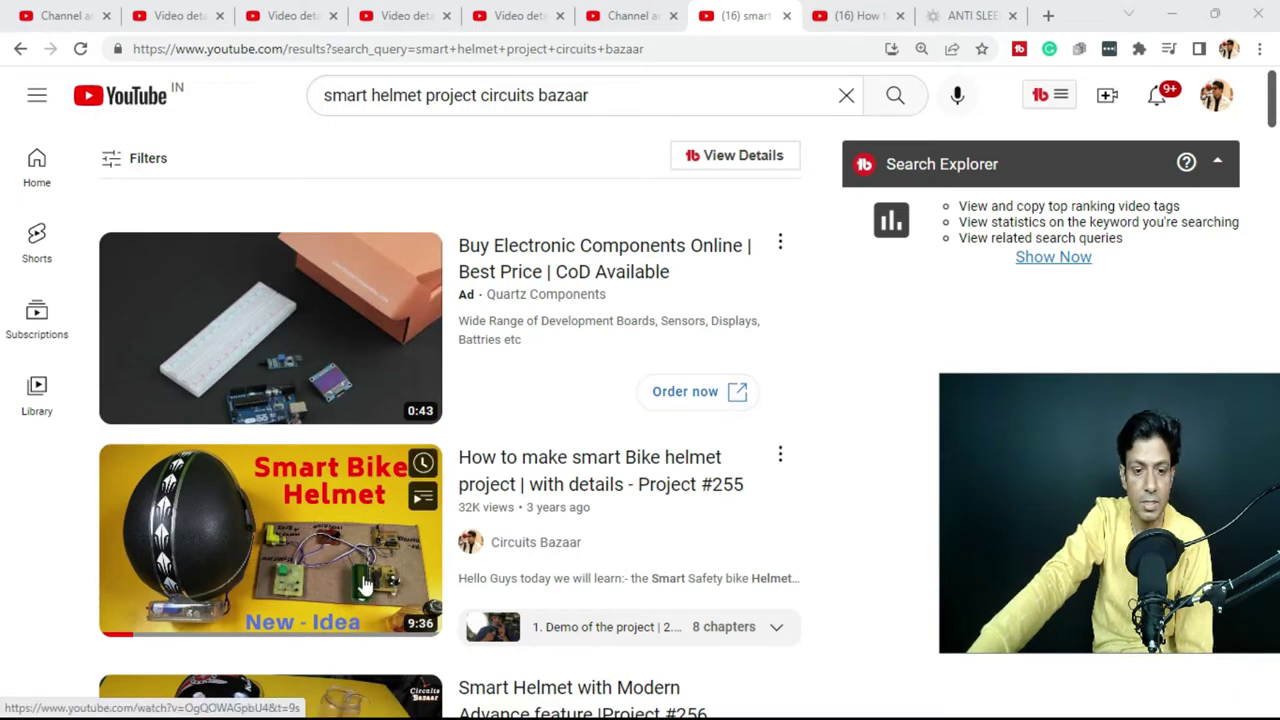
Step: Review the individual Circuits Bazaar smart helmet videos in the results, continuing to the "People also watched" section
scroll(640, 506, down, 4)
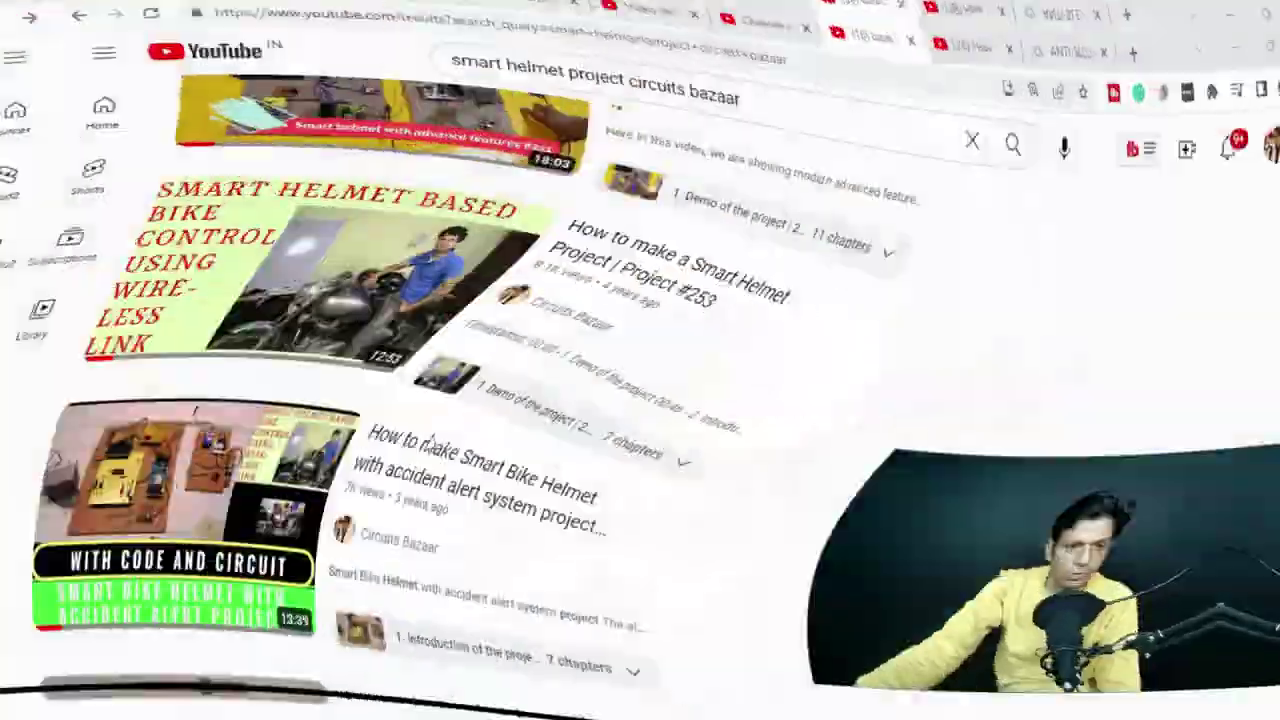
scroll(530, 490, up, 5)
scroll(528, 491, up, 1)
scroll(528, 491, down, 3)
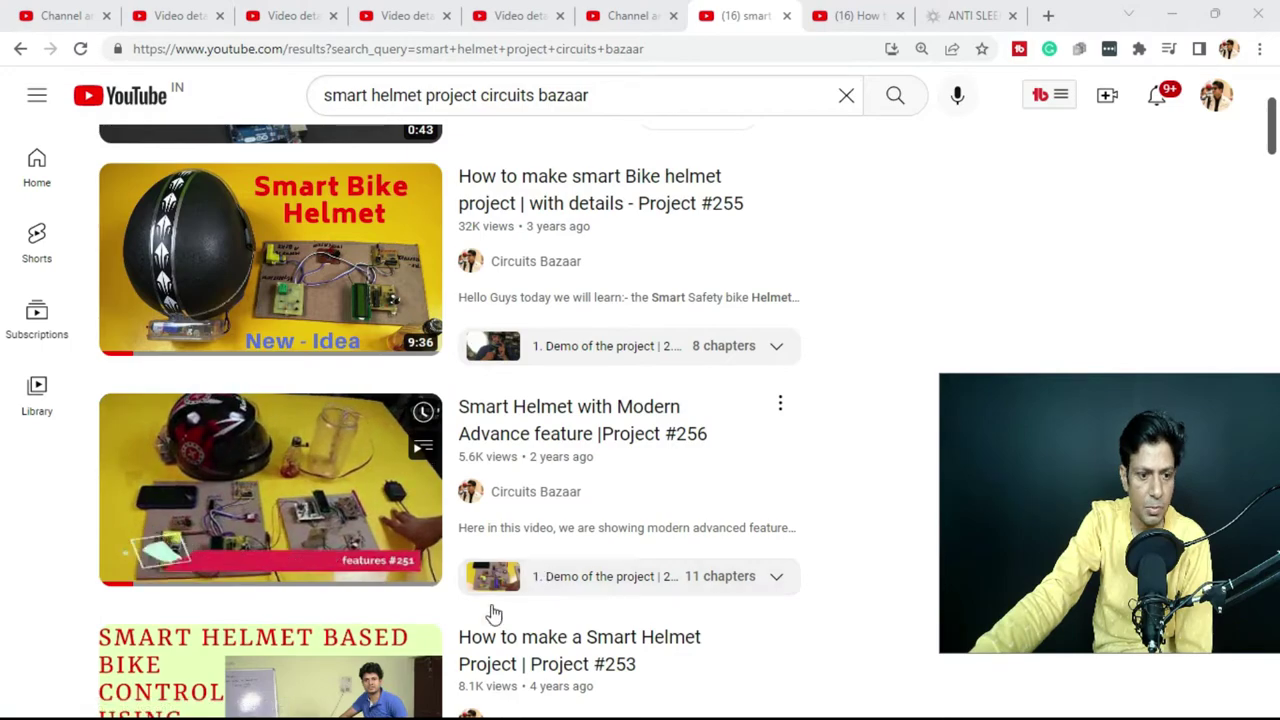
scroll(507, 458, down, 3)
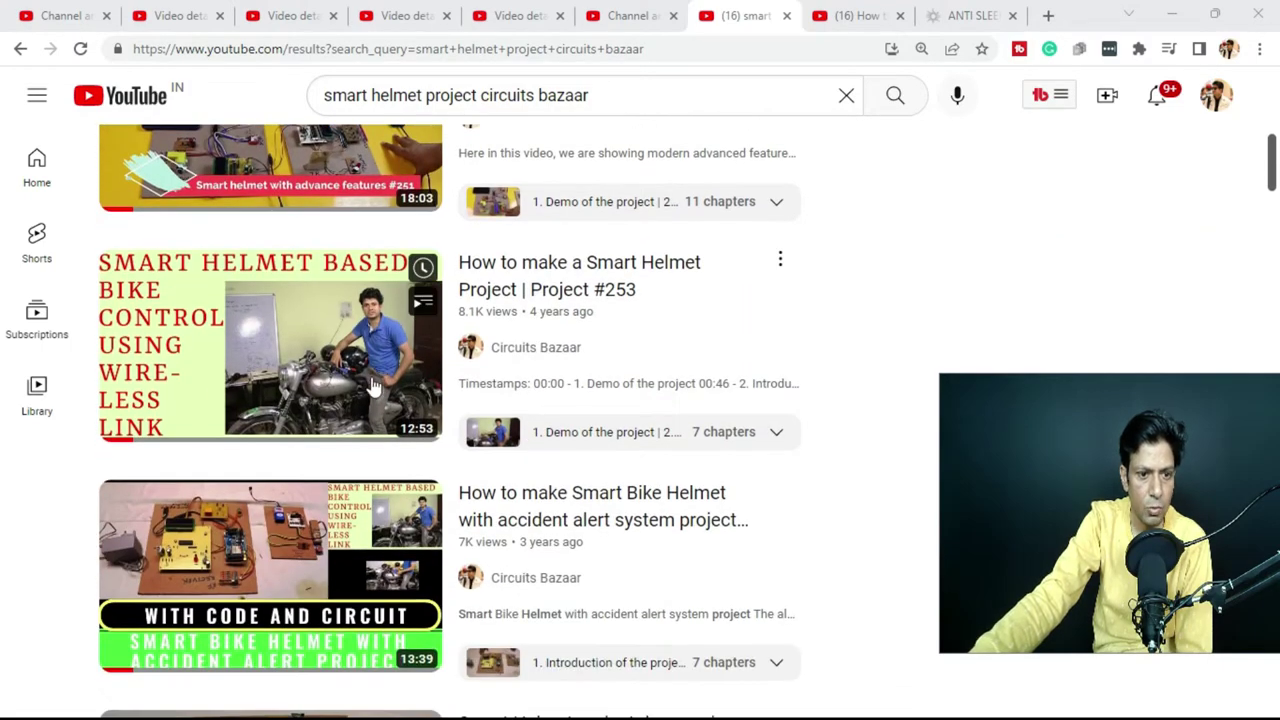
scroll(355, 405, down, 1)
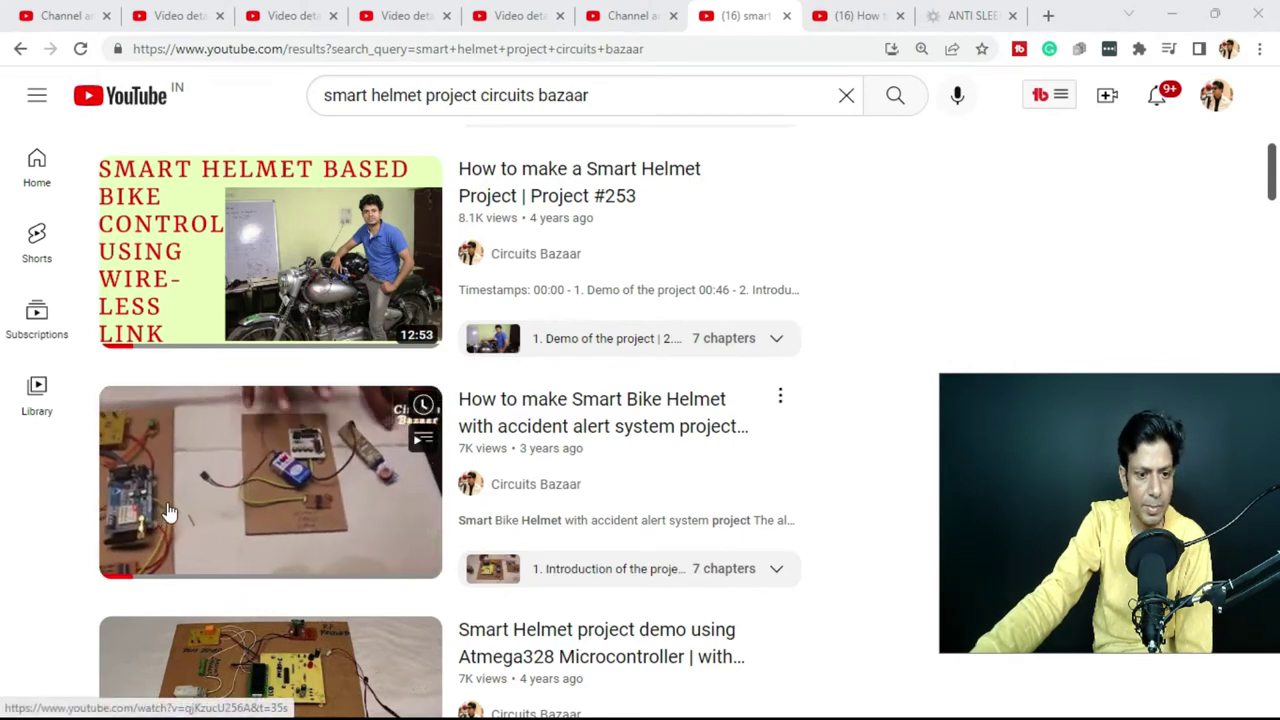
scroll(203, 509, down, 2)
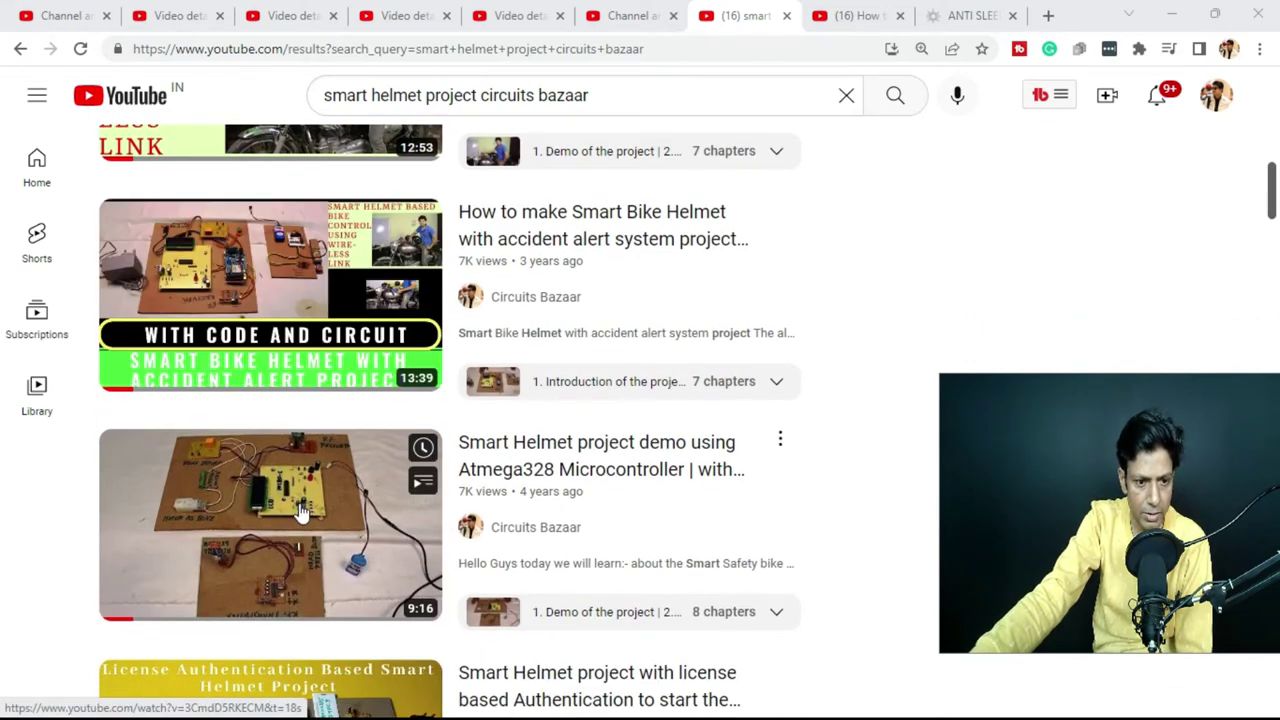
scroll(468, 540, down, 4)
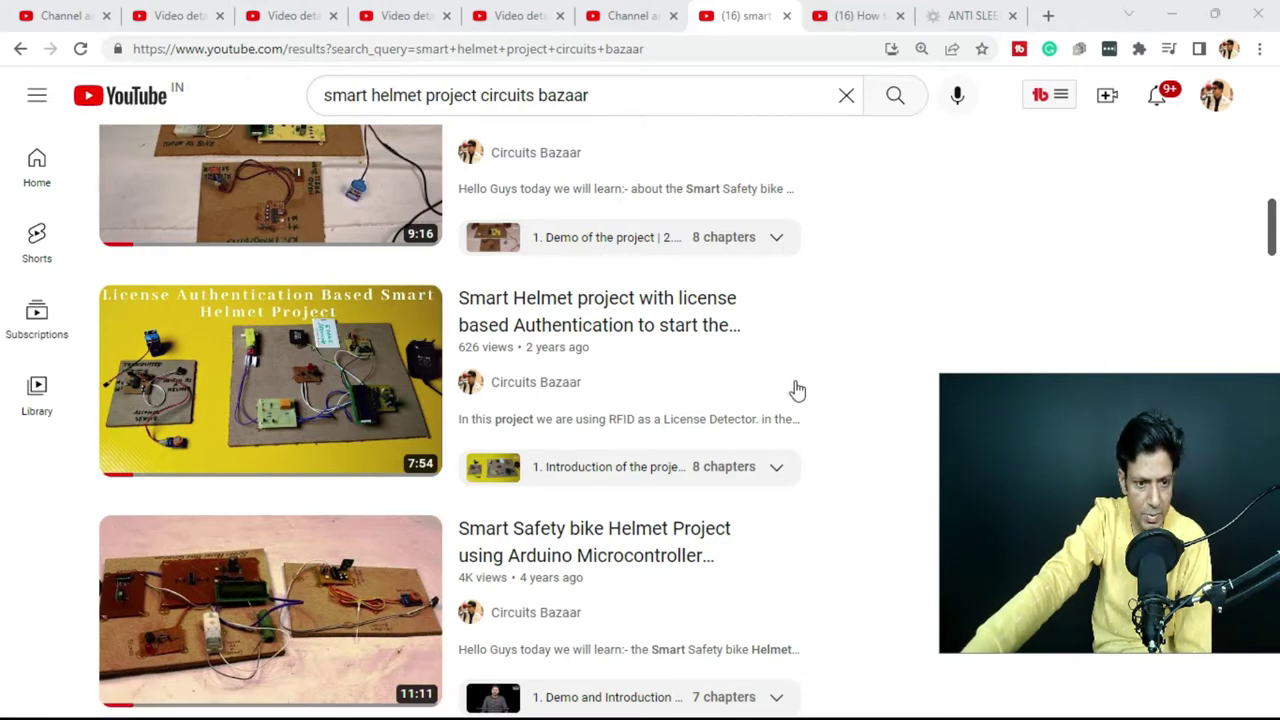
scroll(790, 385, down, 3)
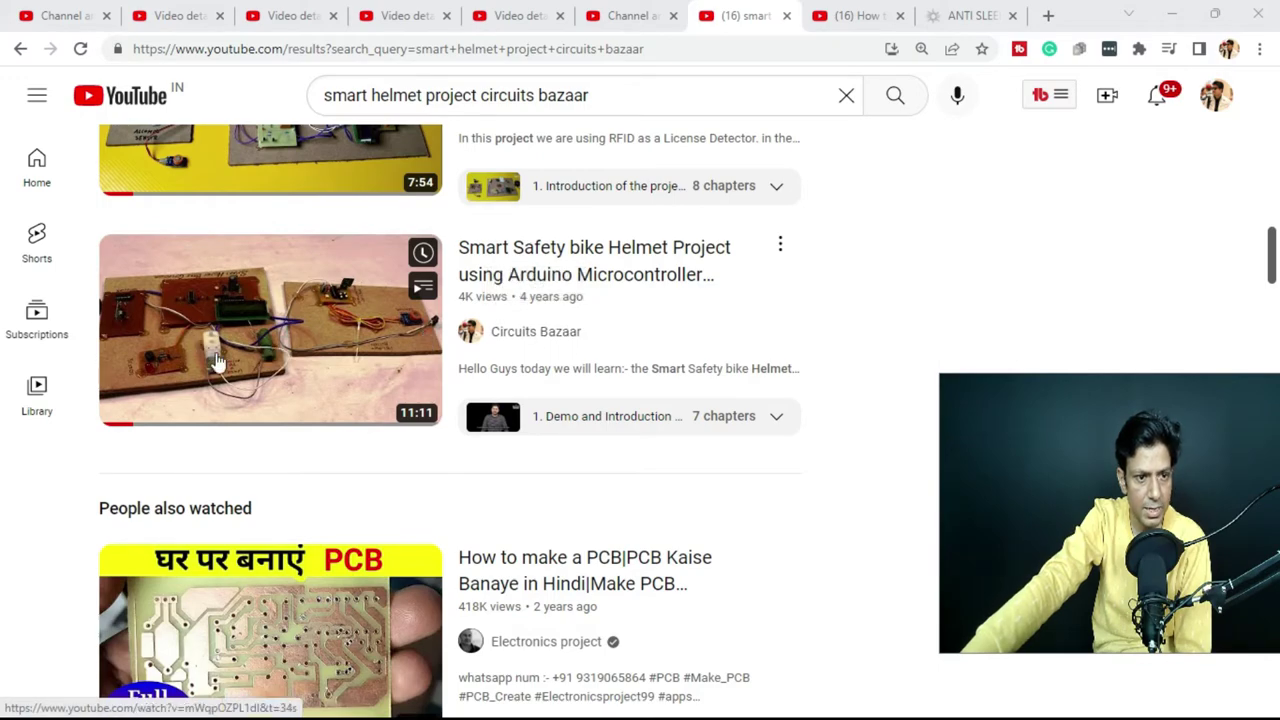
scroll(242, 432, down, 4)
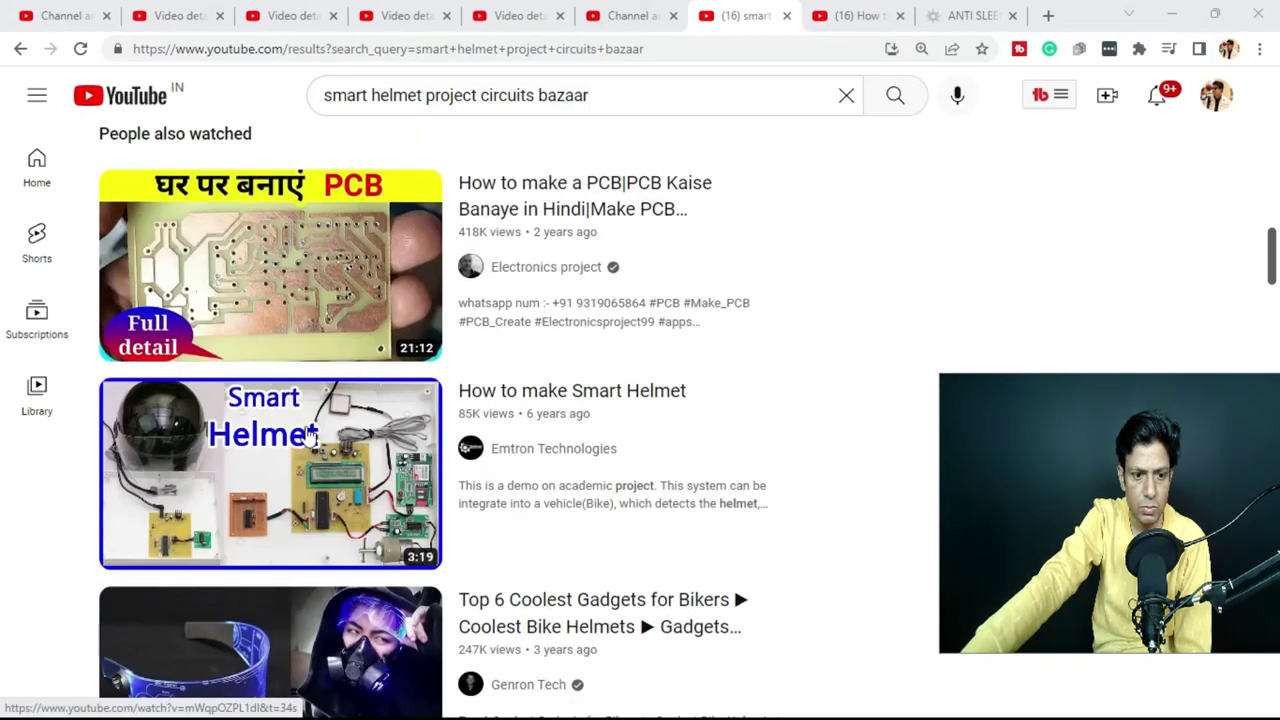
scroll(357, 429, up, 15)
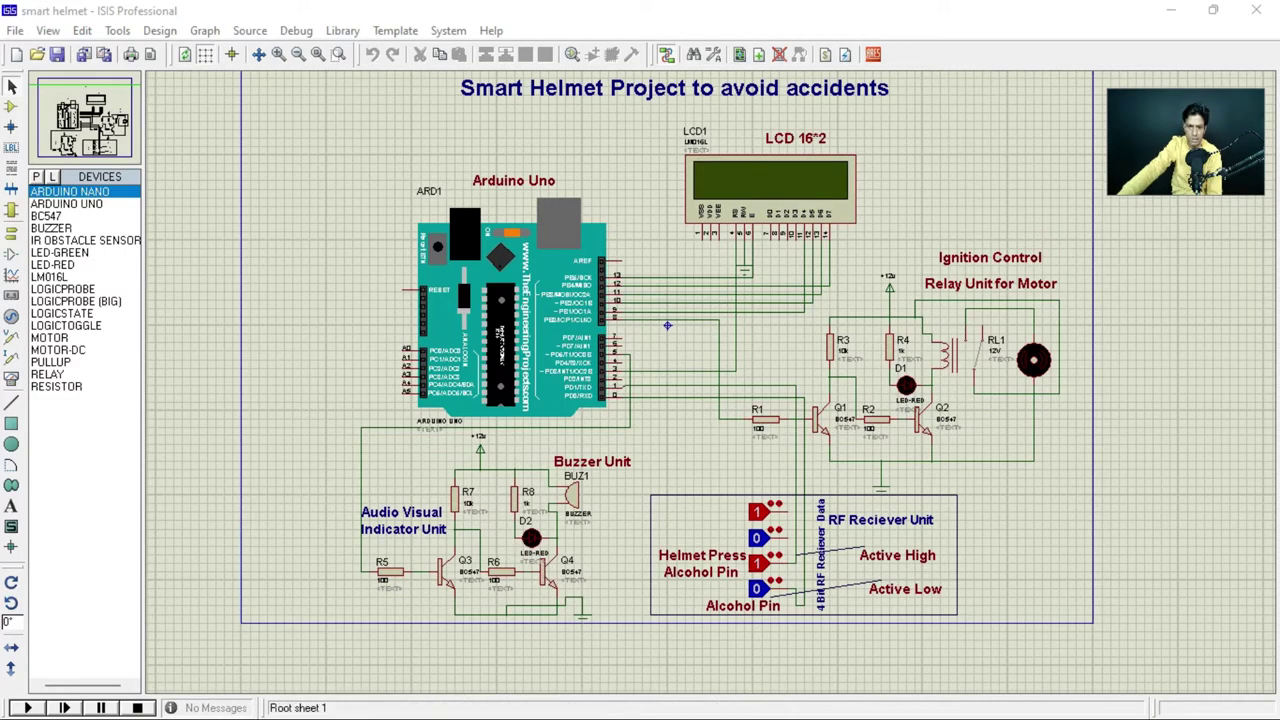
Step: Switch from ISIS to Chrome and open the video "How to make smart Bike helmet project | with details - Project #255"
key(super)
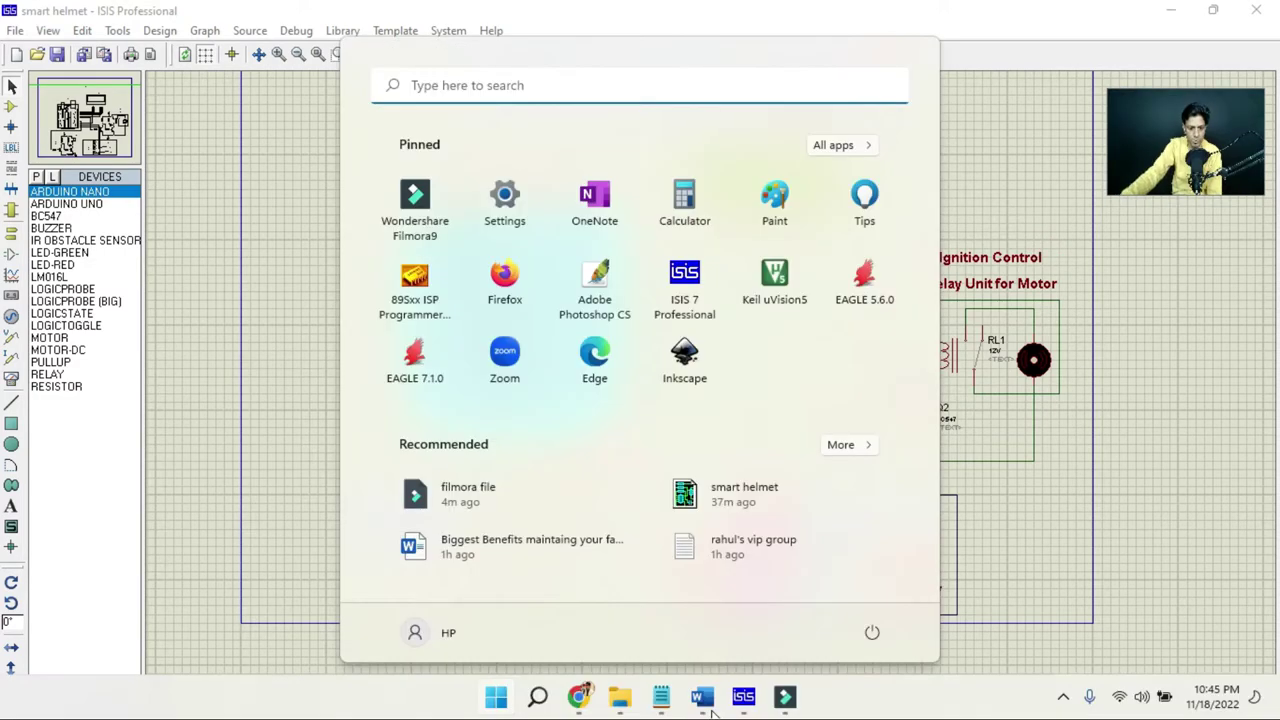
click(578, 697)
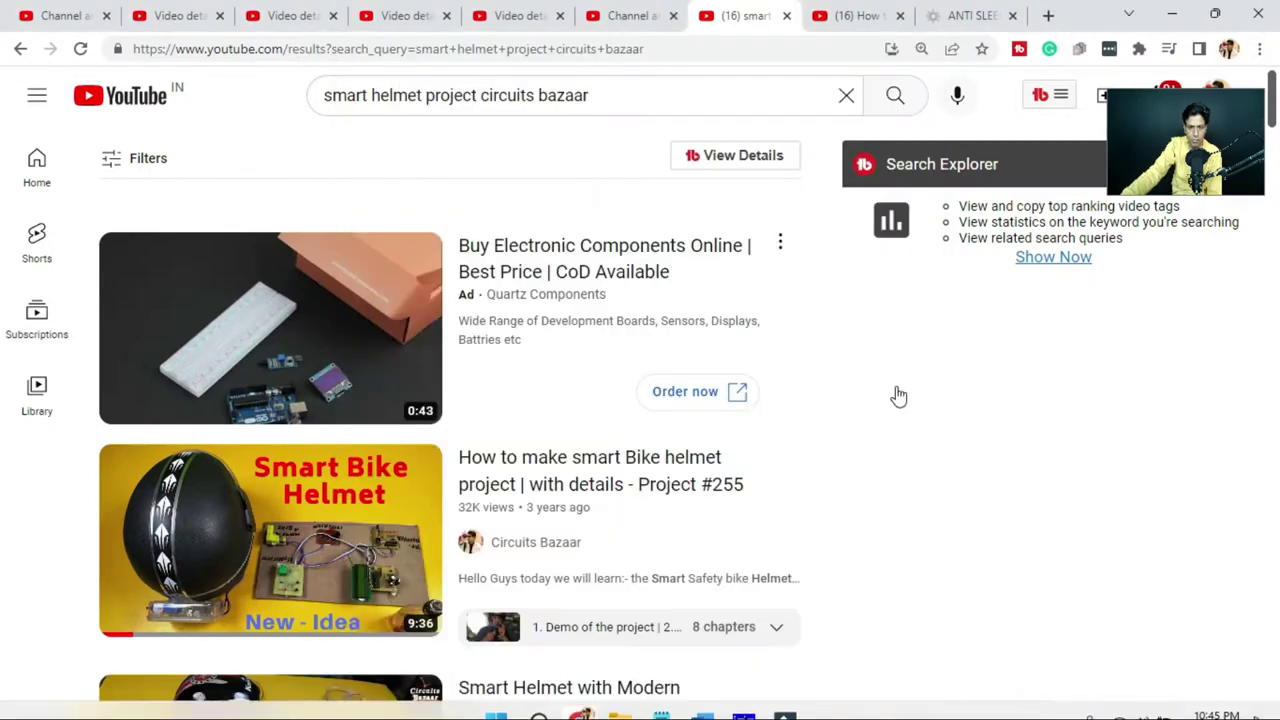
scroll(410, 520, down, 2)
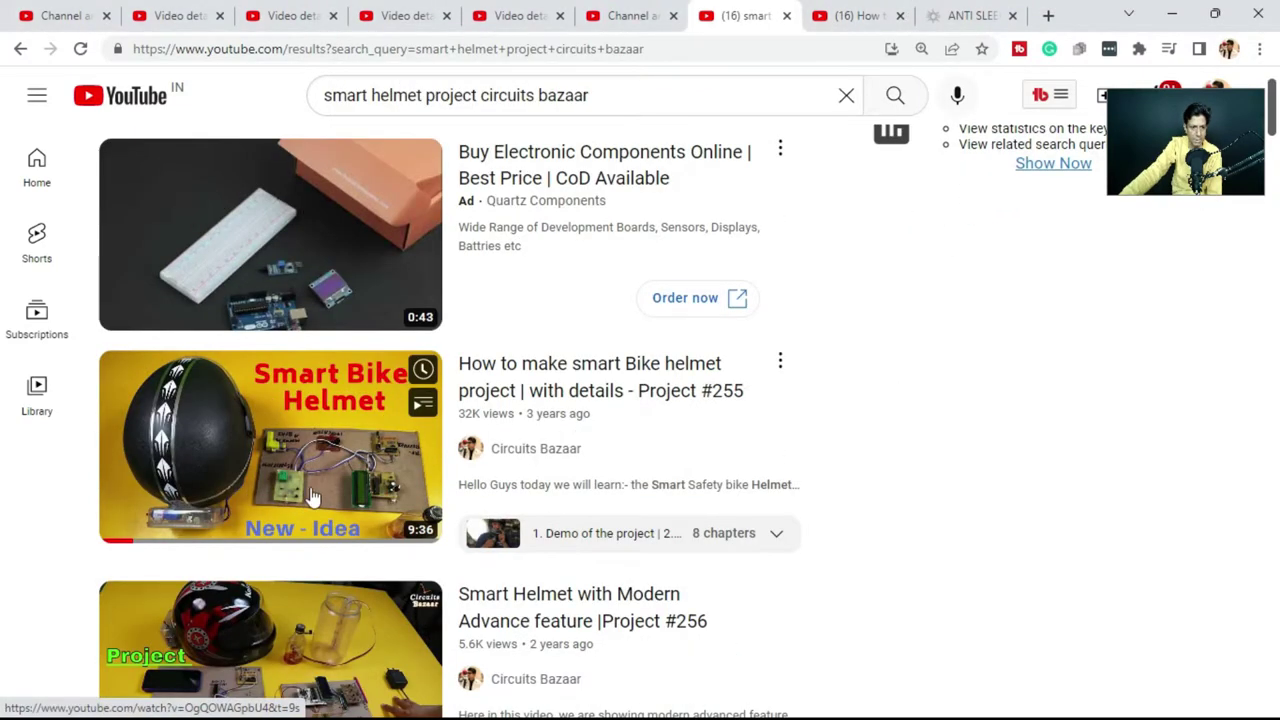
click(340, 468)
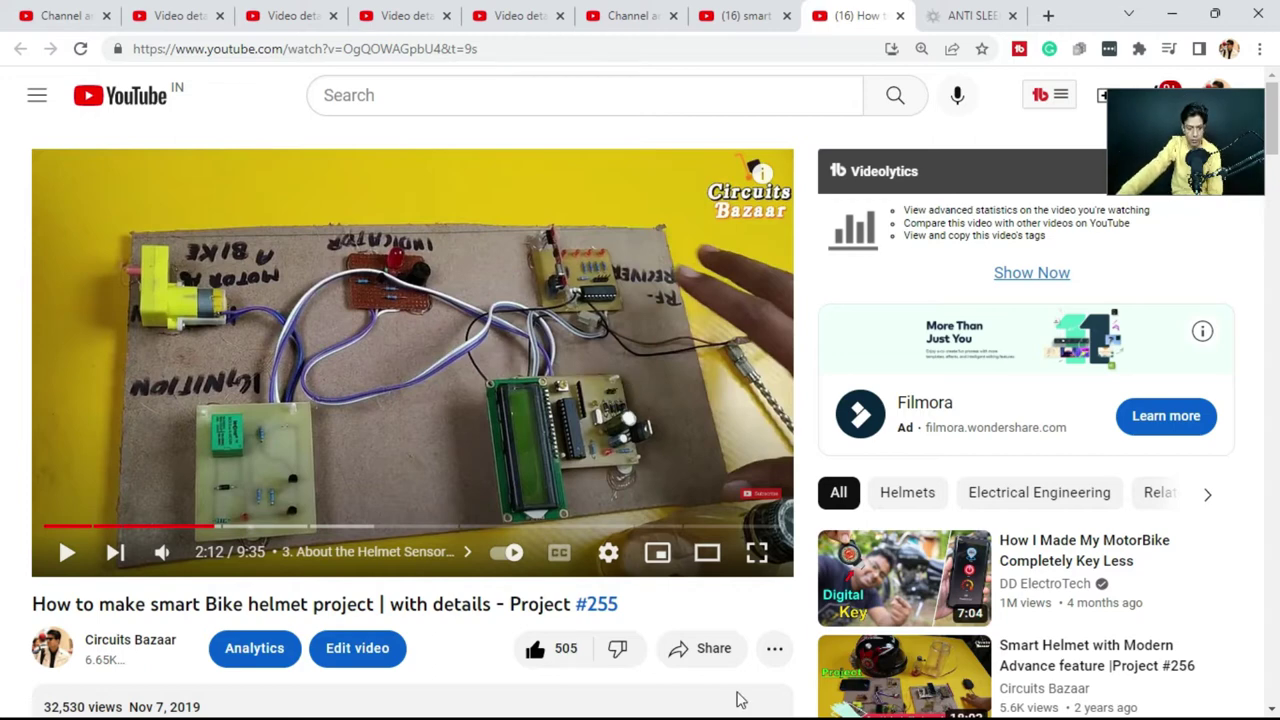
Step: Switch to ISIS to view the smart helmet schematic, and minimize it to return to the paused video
key(super)
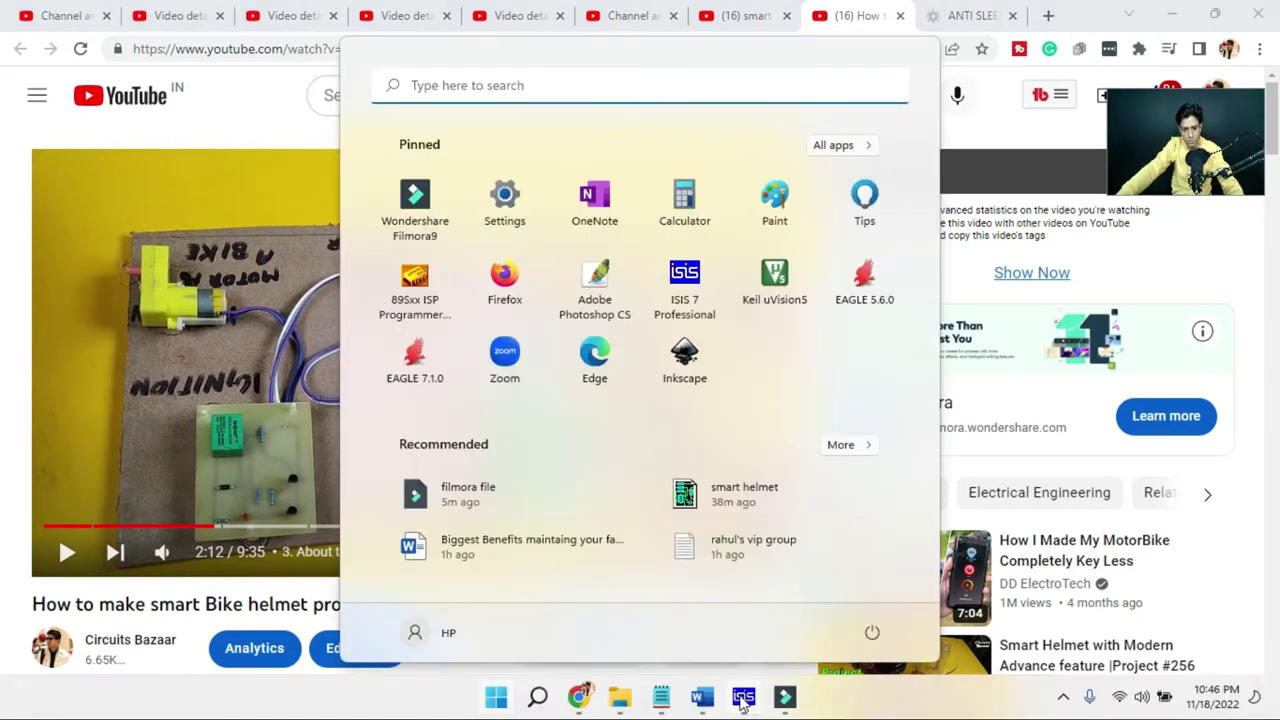
click(743, 698)
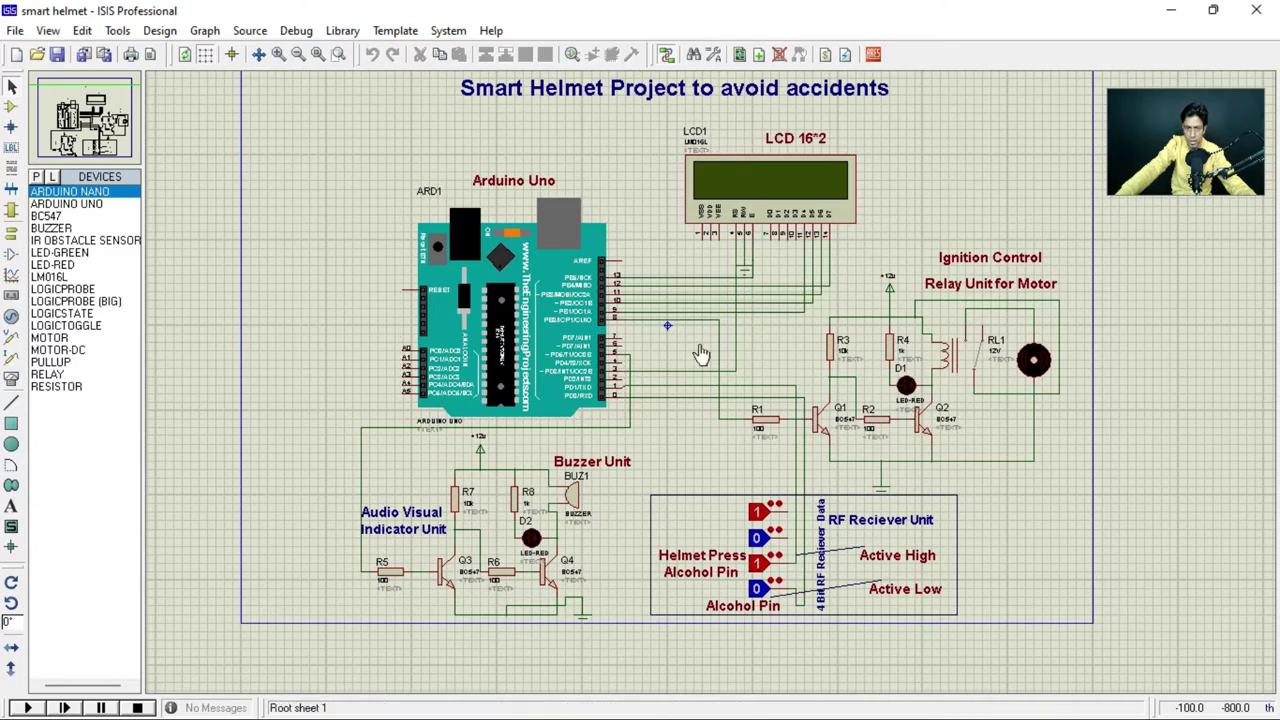
click(1172, 18)
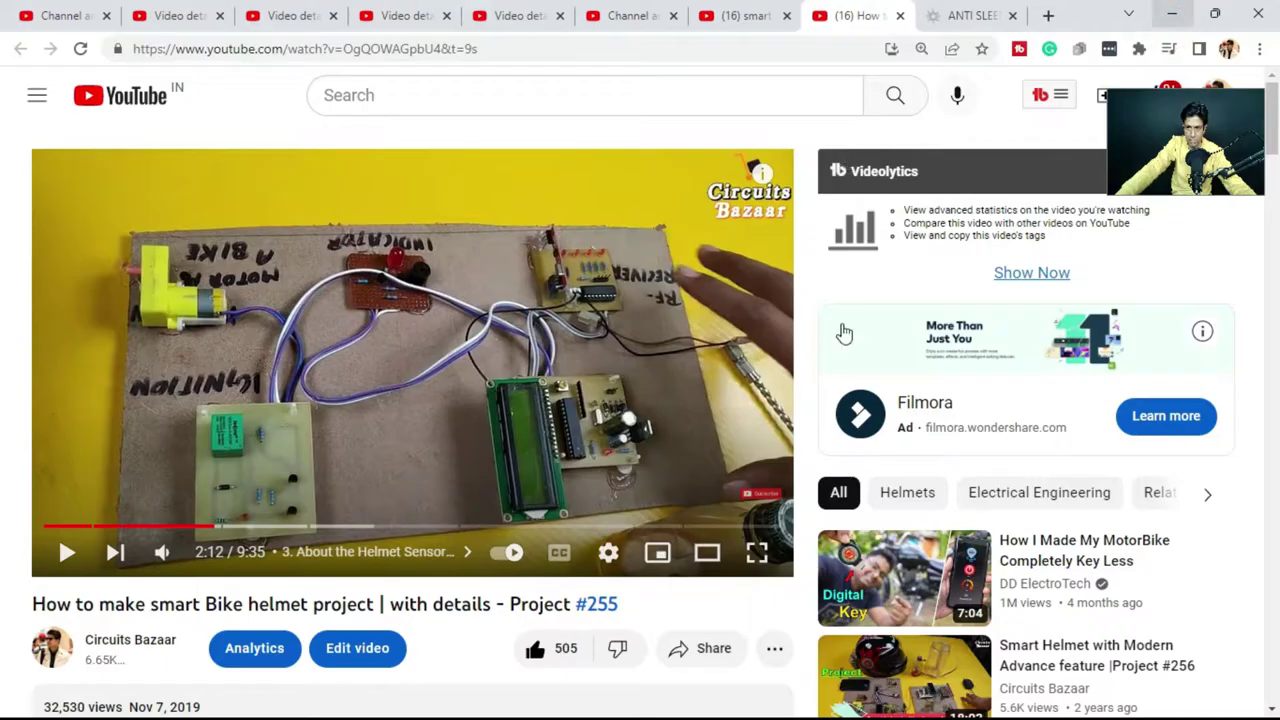
Step: Show the paused Project #255 video in full screen and examine the layout of the hardware board
click(758, 556)
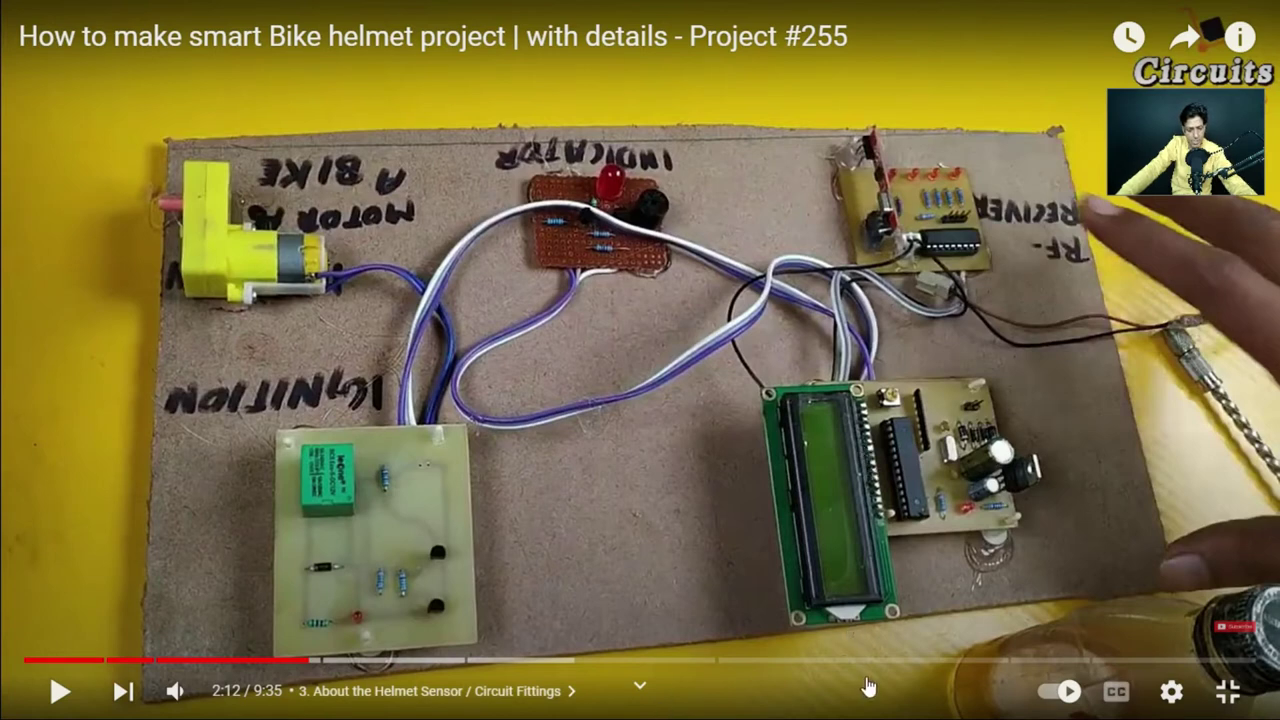
key(space)
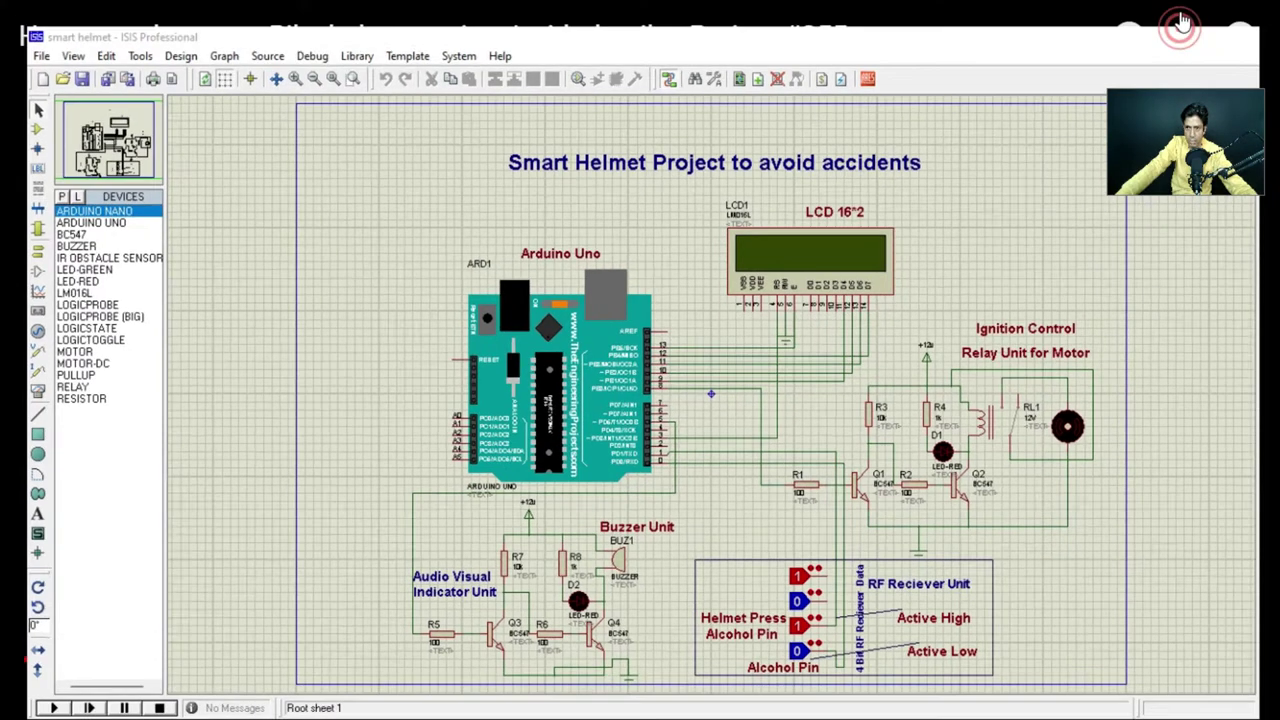
click(678, 367)
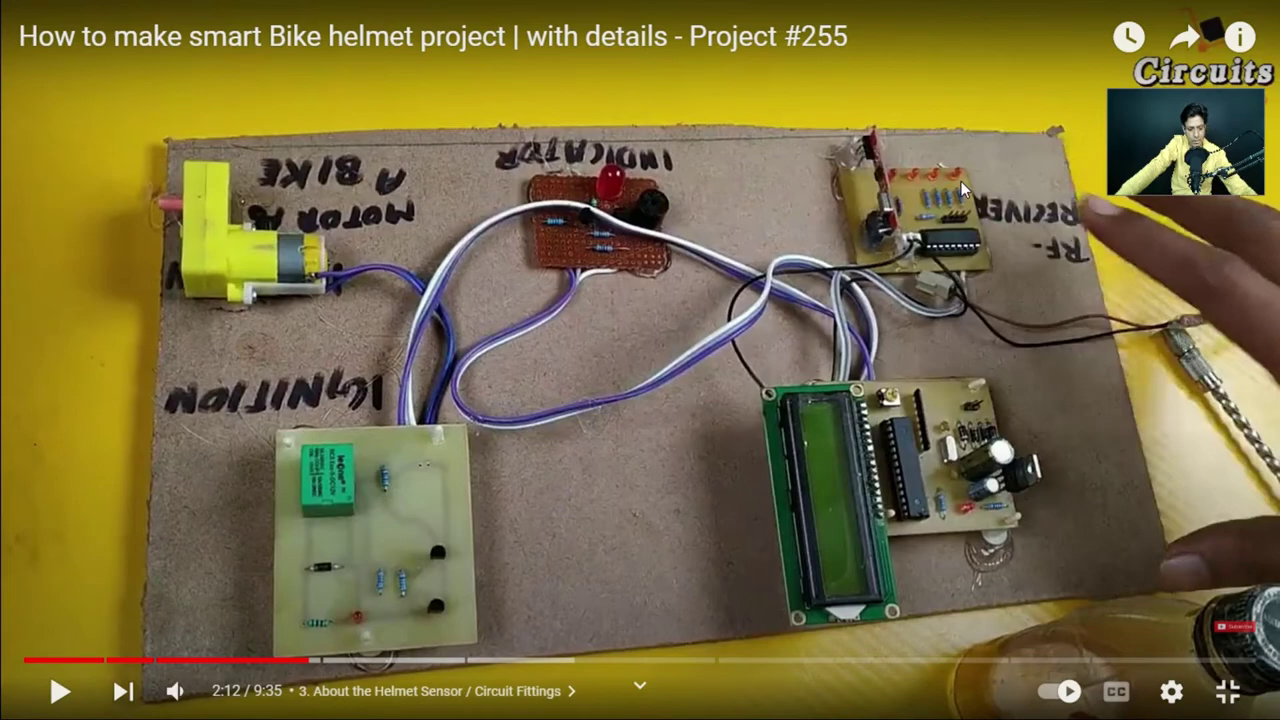
Step: Switch to ISIS and compare the whole smart helmet schematic with the hardware board in the video
key(super)
click(756, 704)
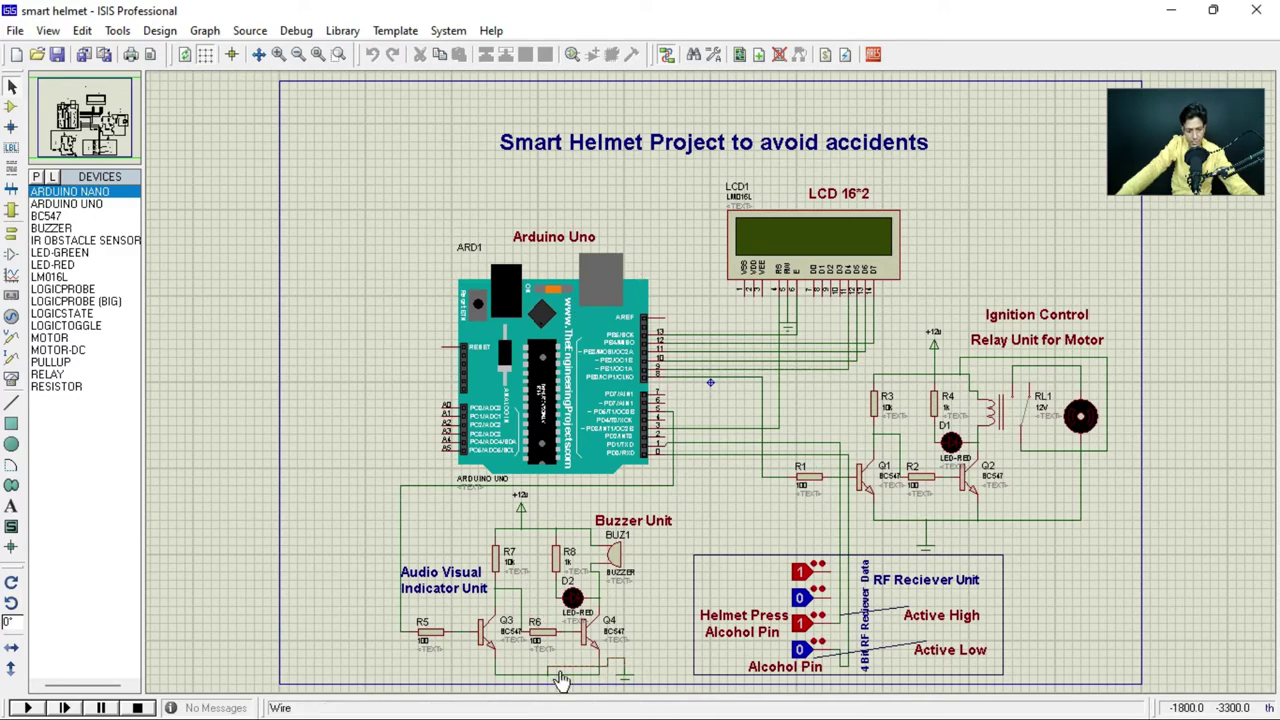
key(super)
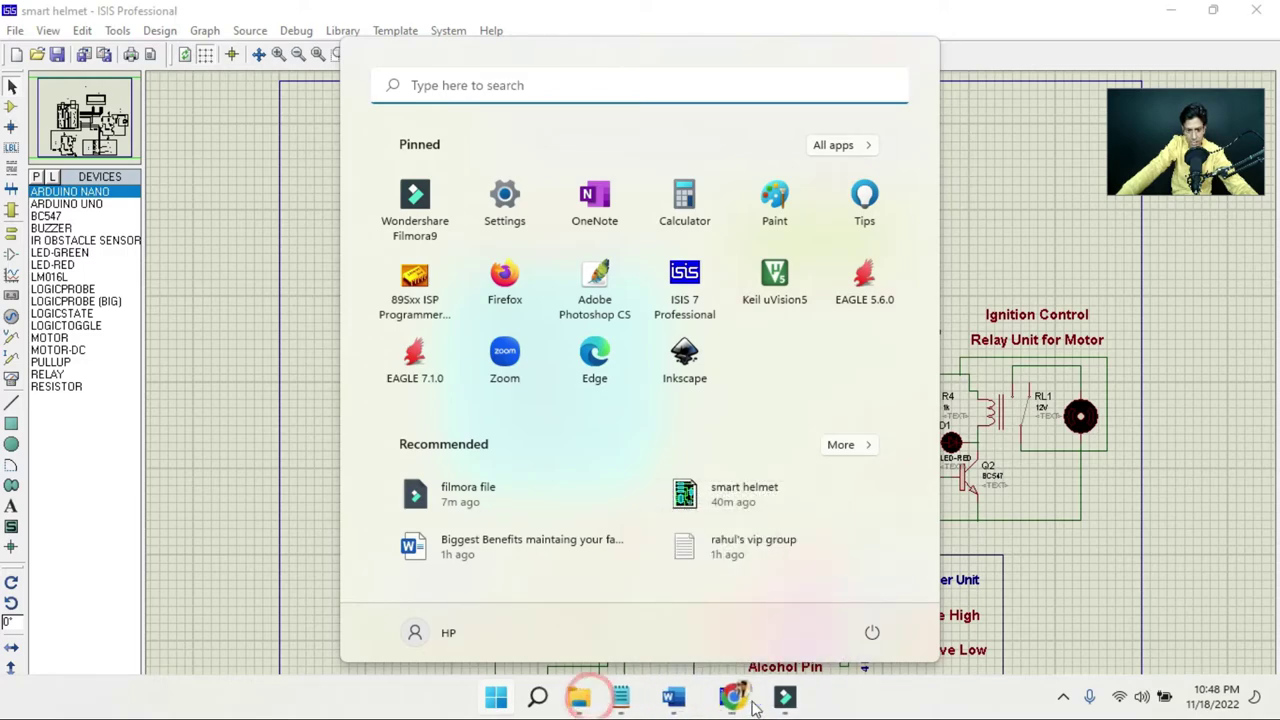
click(746, 700)
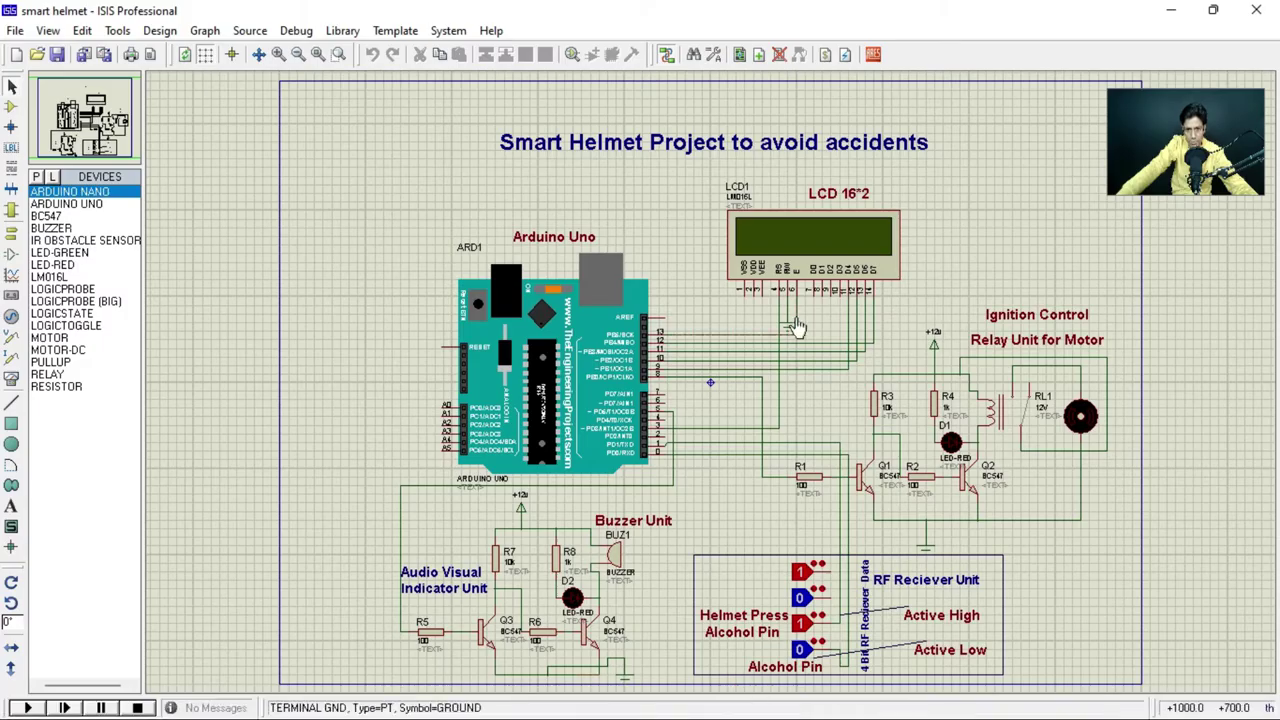
Step: Examine the Ignition Control Relay Unit for Motor up close, including relay RL1 and the motor
scroll(714, 390, down, 1)
scroll(714, 390, up, 2)
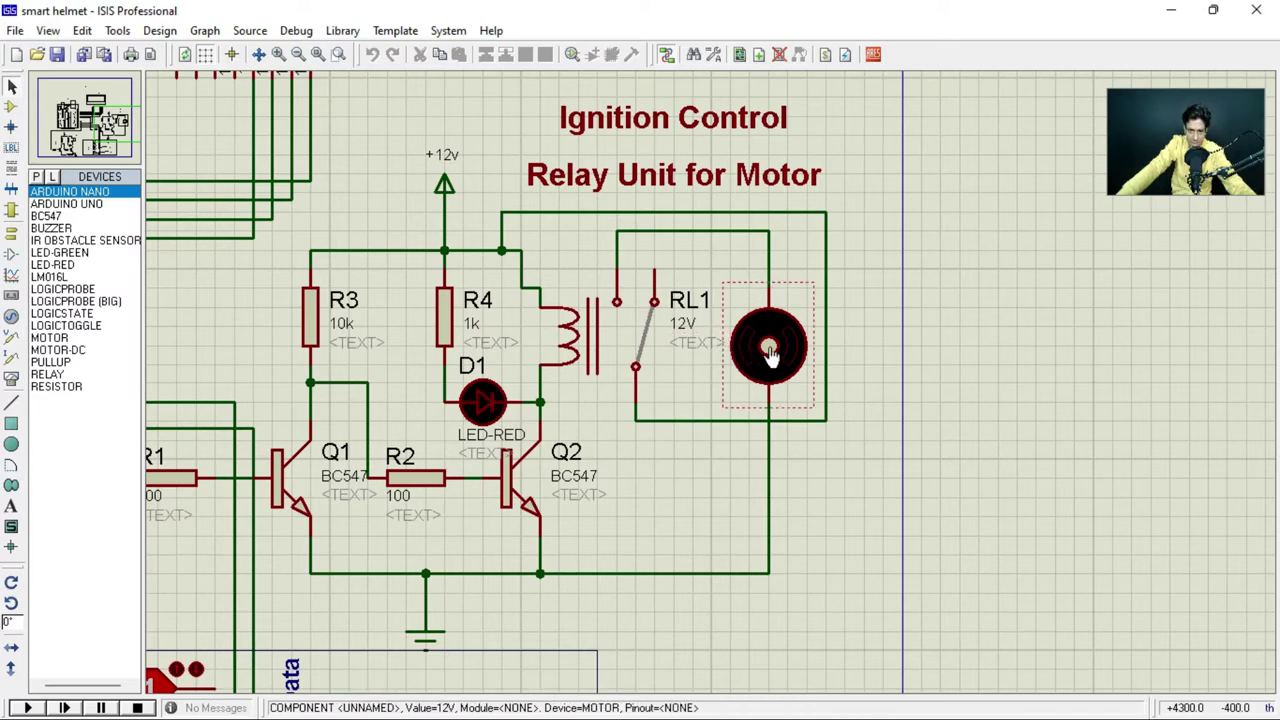
scroll(833, 404, down, 3)
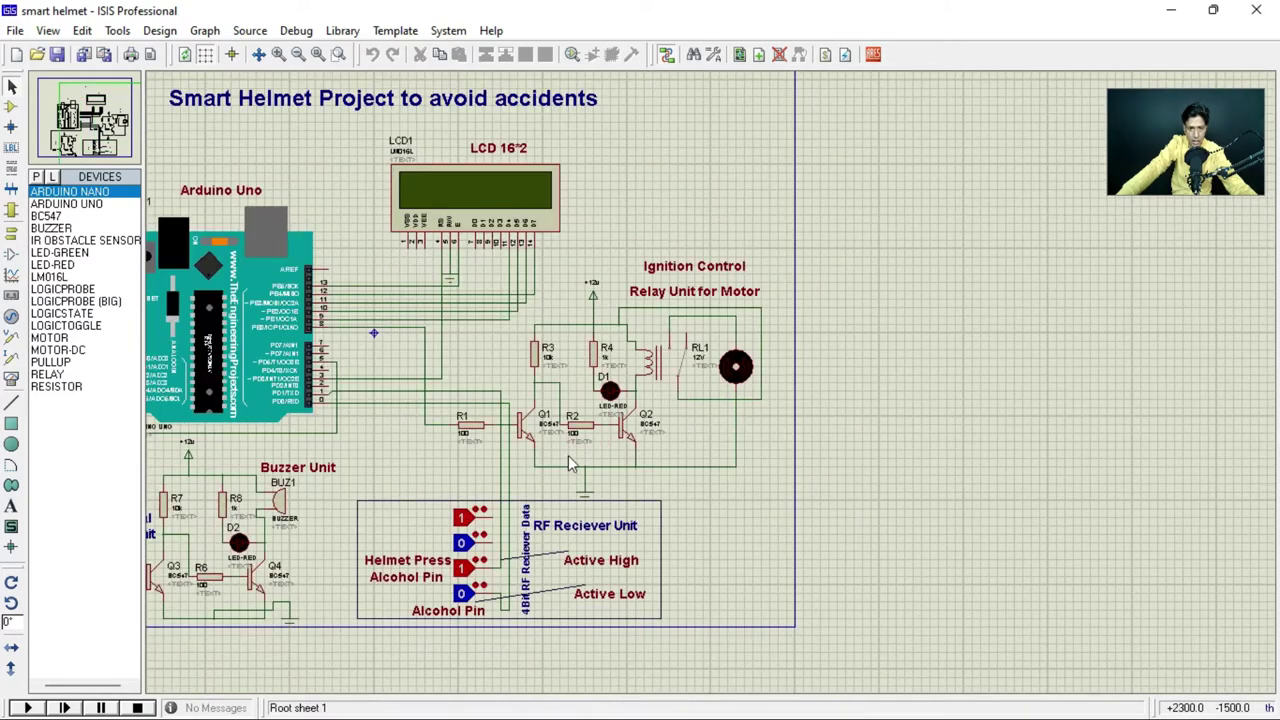
scroll(713, 384, up, 3)
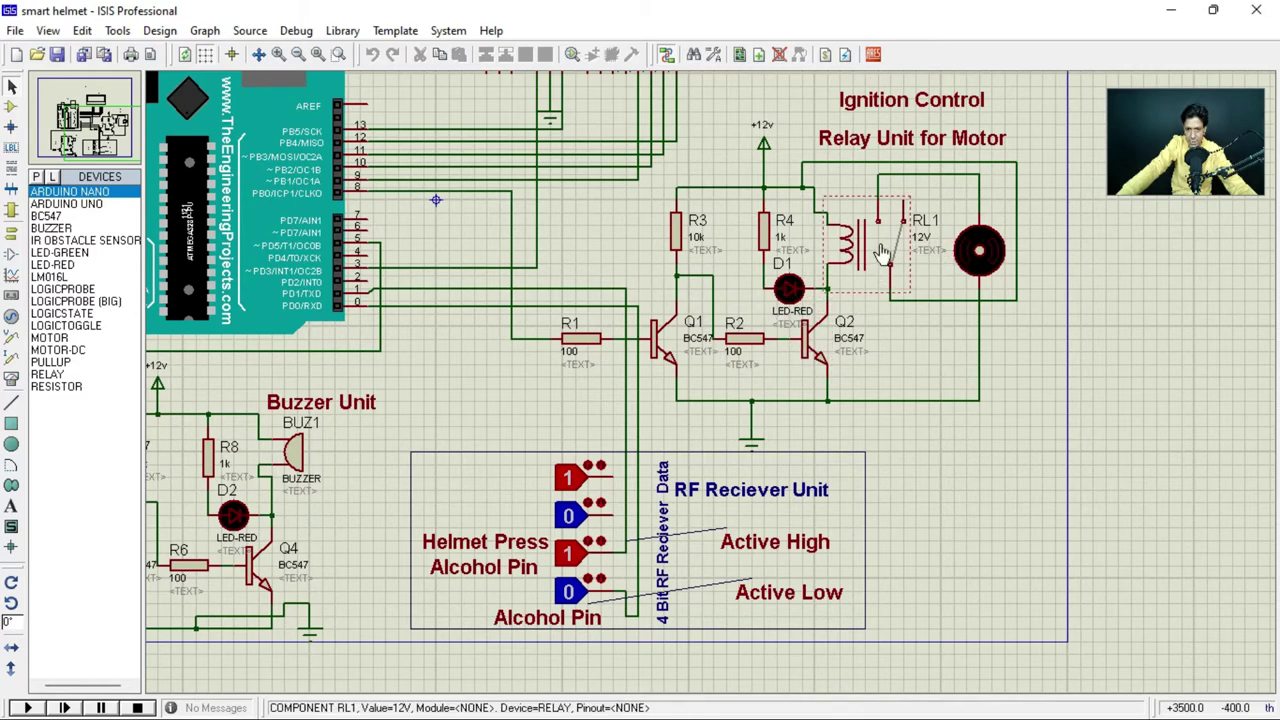
Step: Minimize the schematic to check the ignition board in the full-screen video, and switch back to ISIS
click(1171, 12)
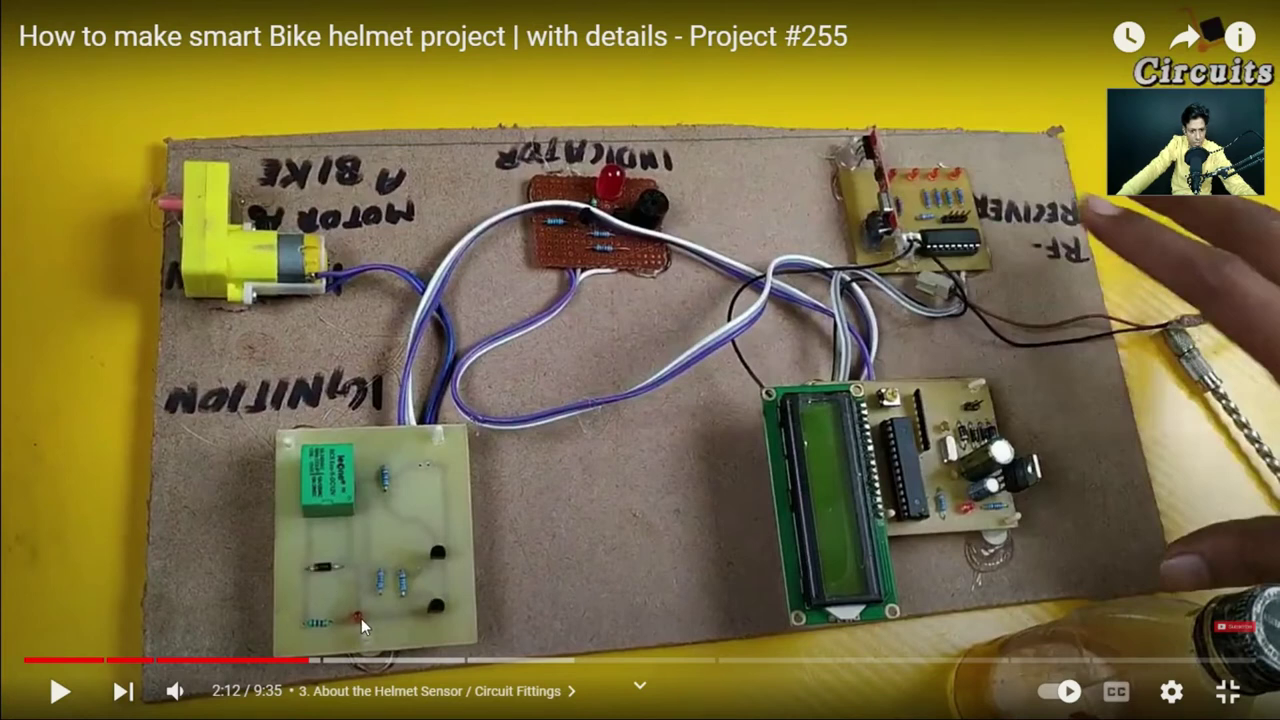
key(super)
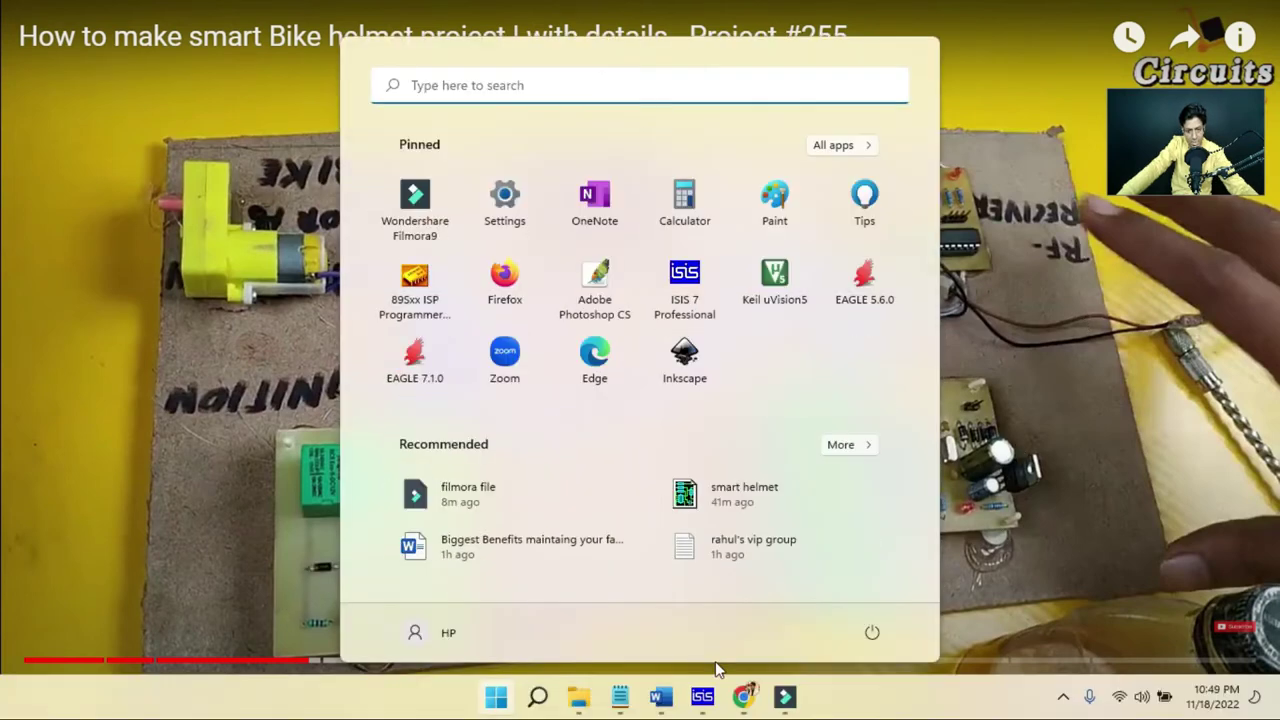
click(704, 712)
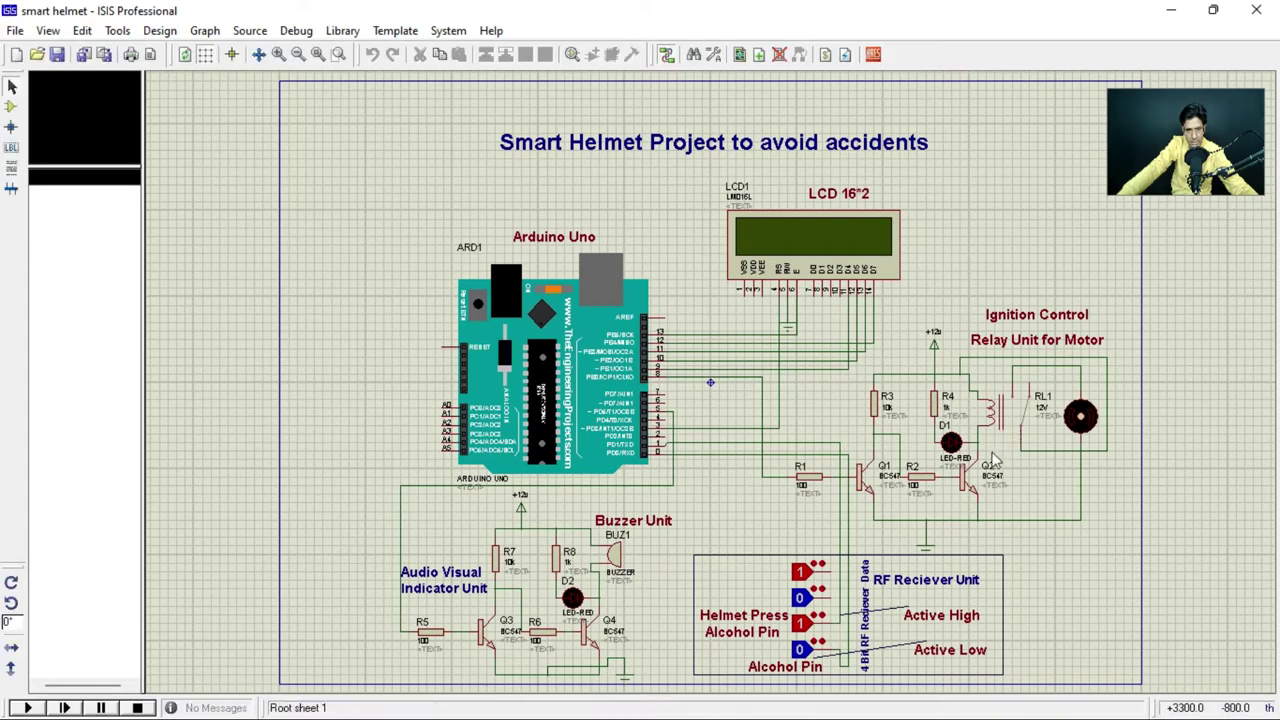
Step: Examine the driver circuit of relay RL1 up close, including transistors Q1 and Q2 and LED D1
scroll(932, 405, up, 3)
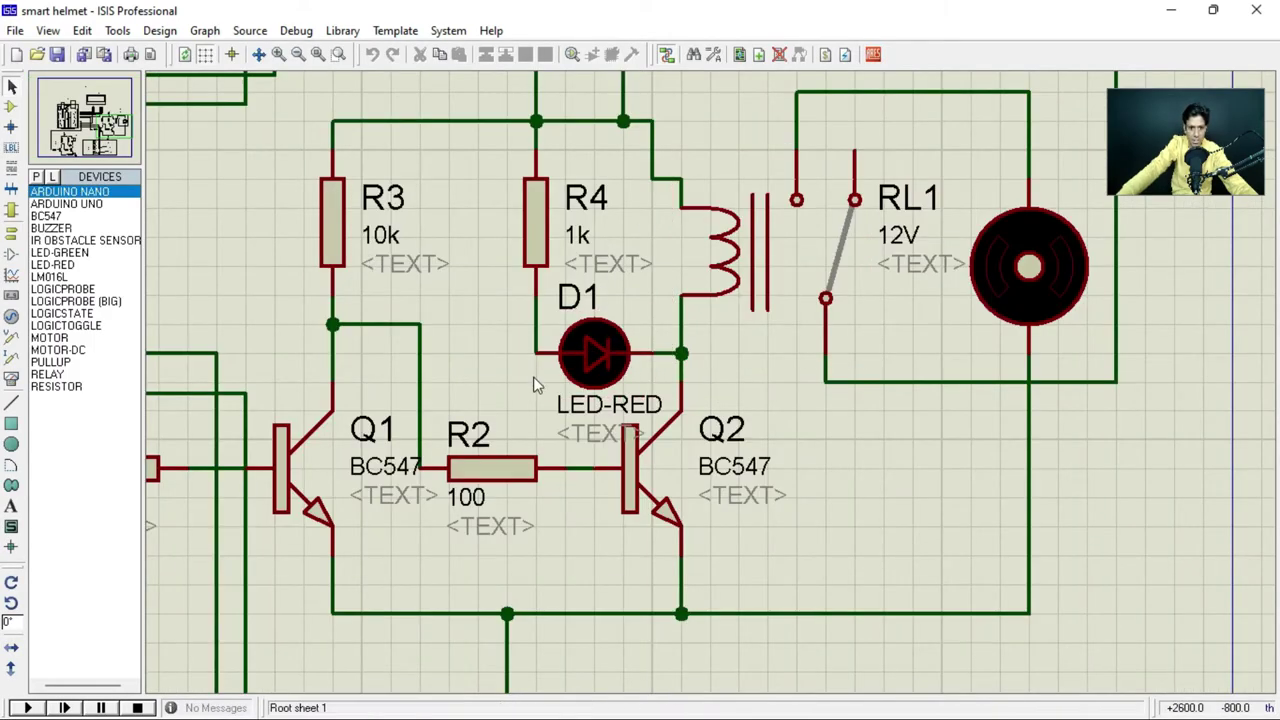
scroll(711, 380, down, 2)
scroll(781, 327, down, 1)
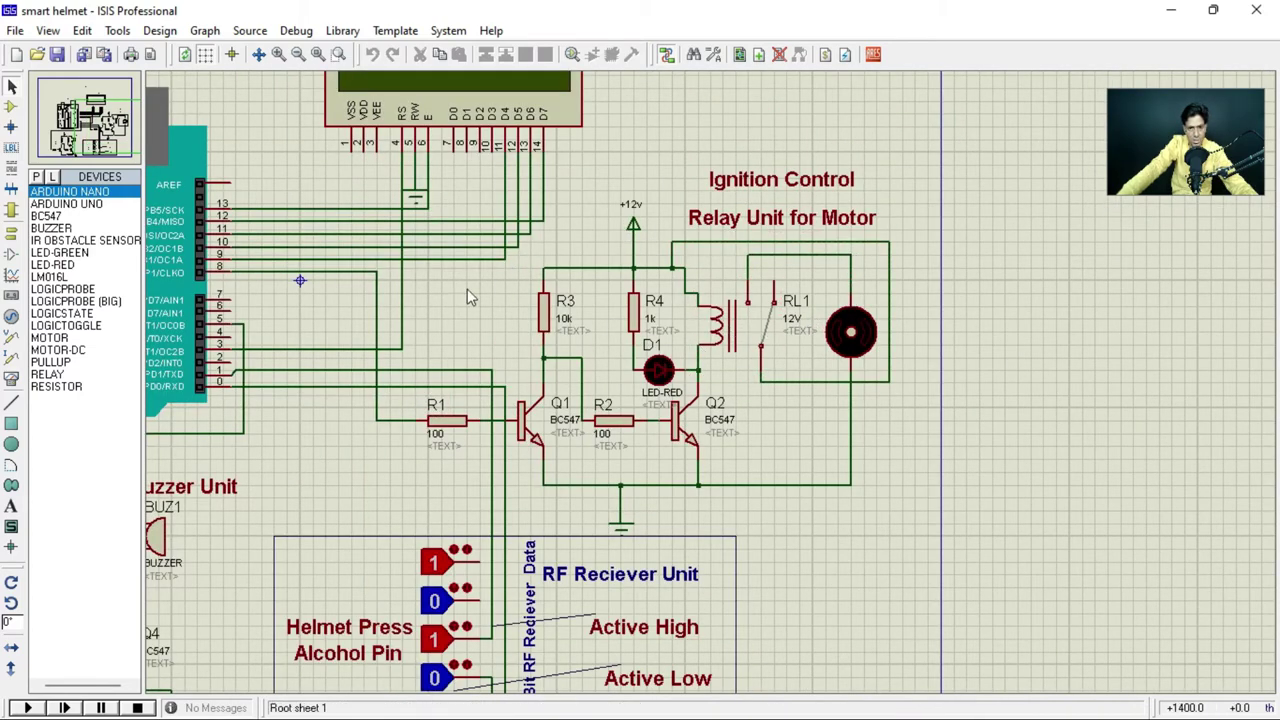
scroll(746, 250, down, 2)
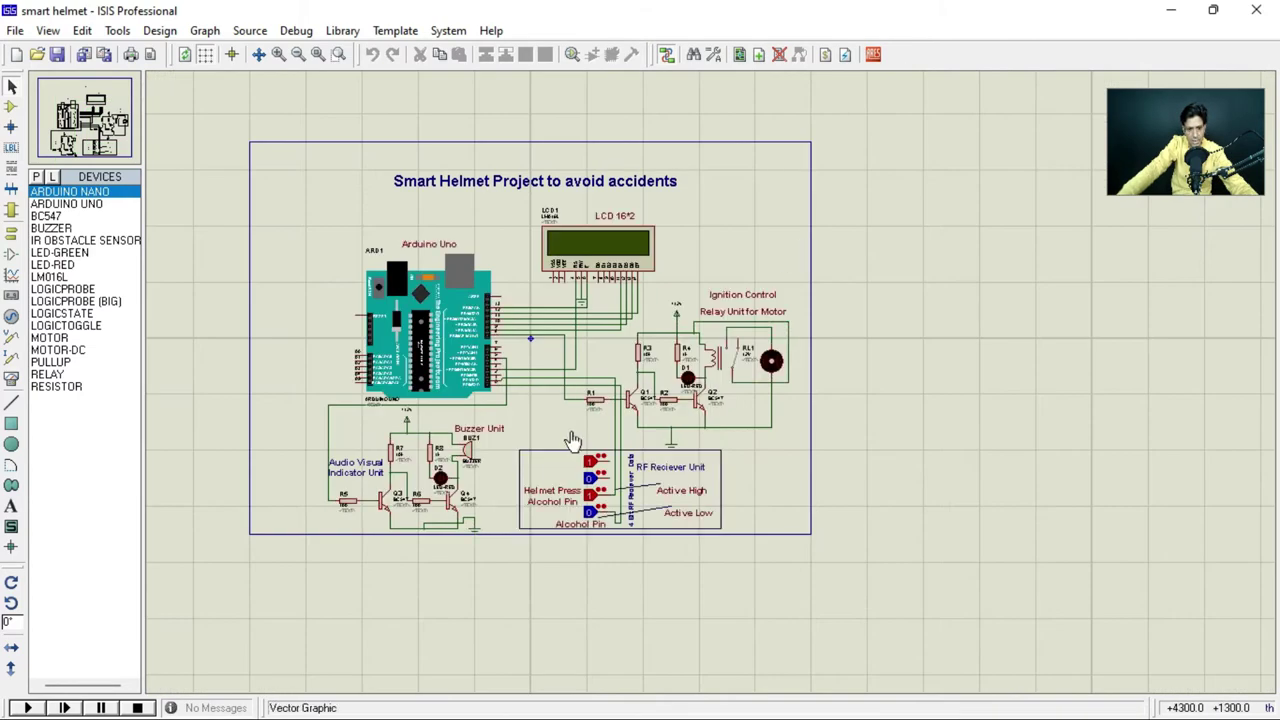
Step: Examine the helmet press and alcohol pins of the RF Receiver Unit, and relate them to the ignition relay and motor
scroll(580, 505, up, 2)
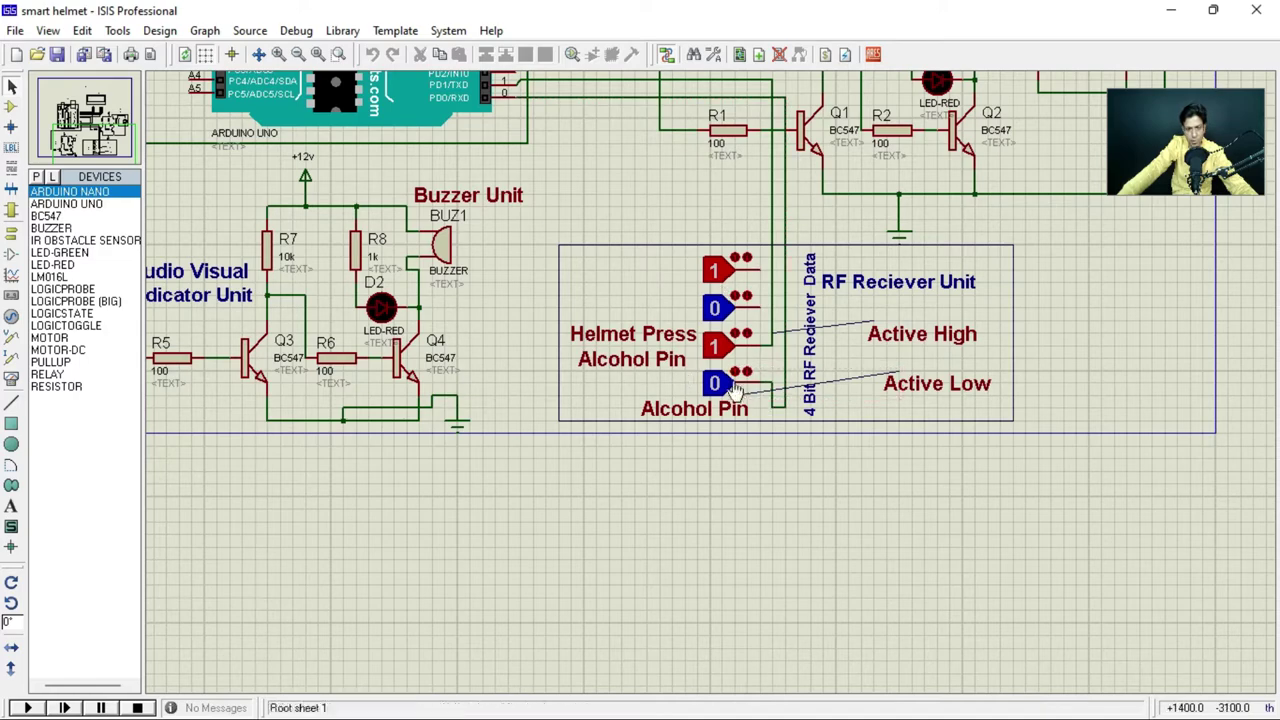
scroll(742, 404, up, 1)
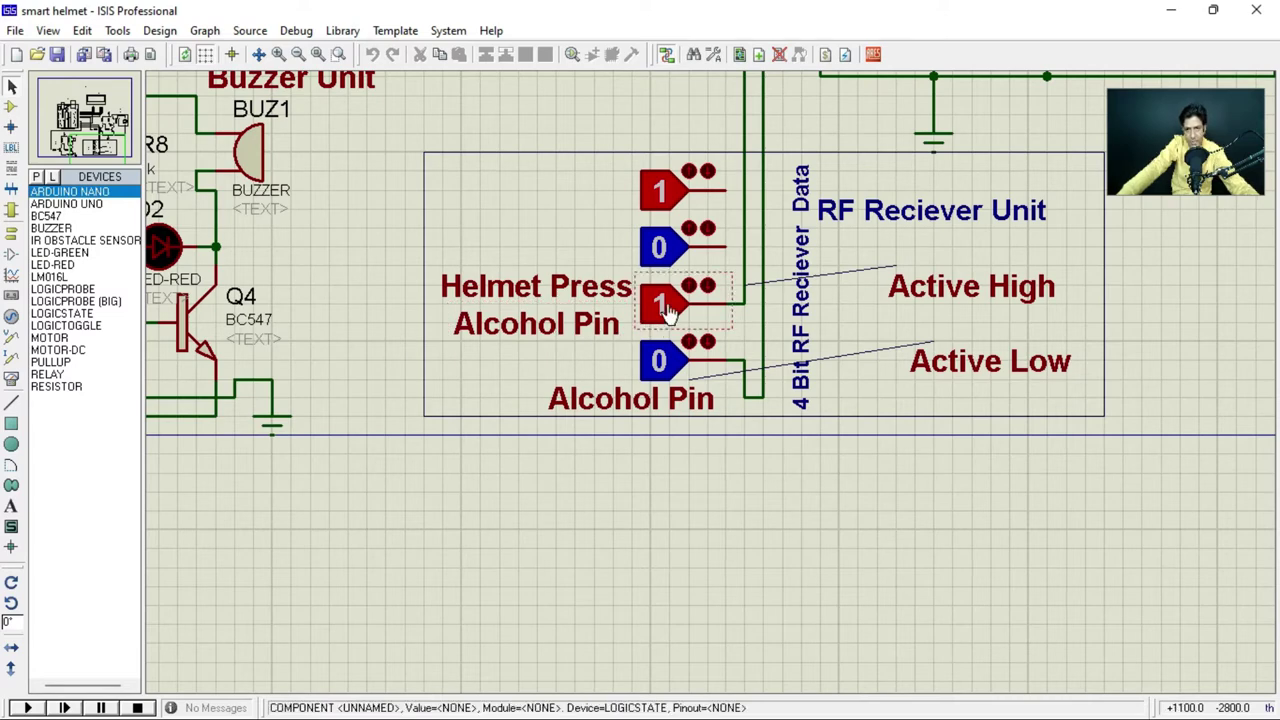
scroll(668, 308, down, 2)
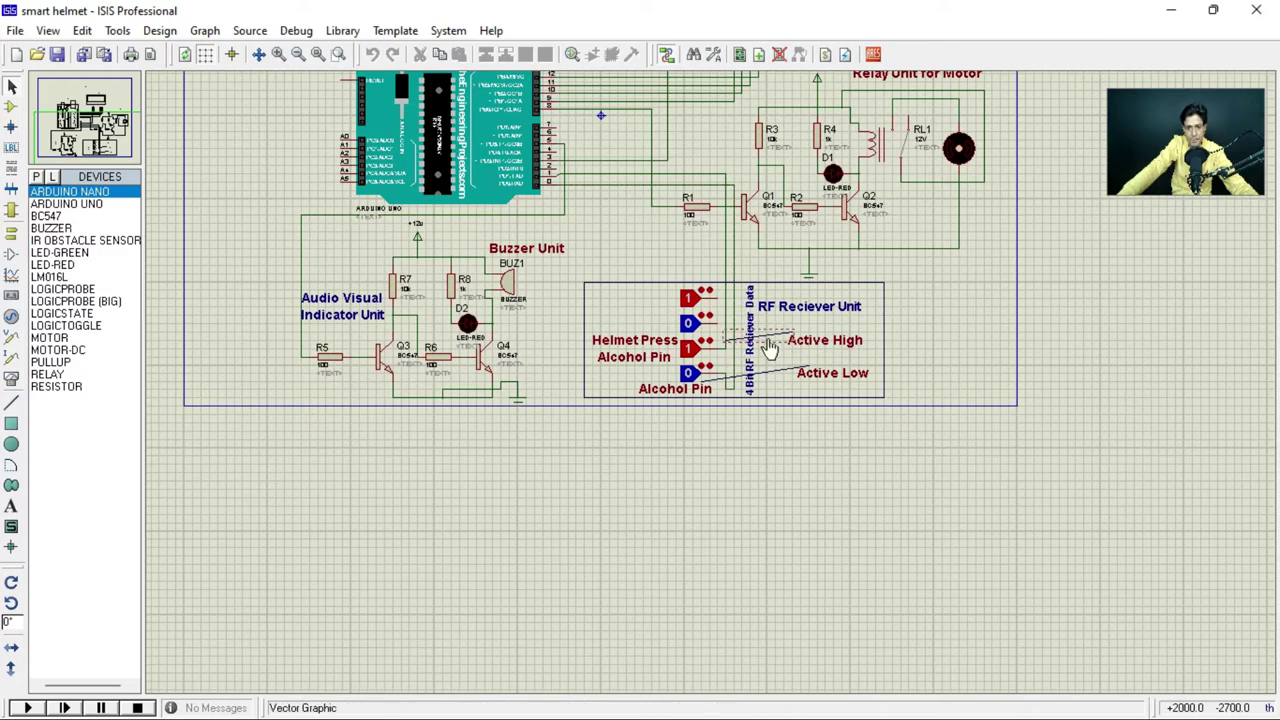
scroll(665, 390, down, 1)
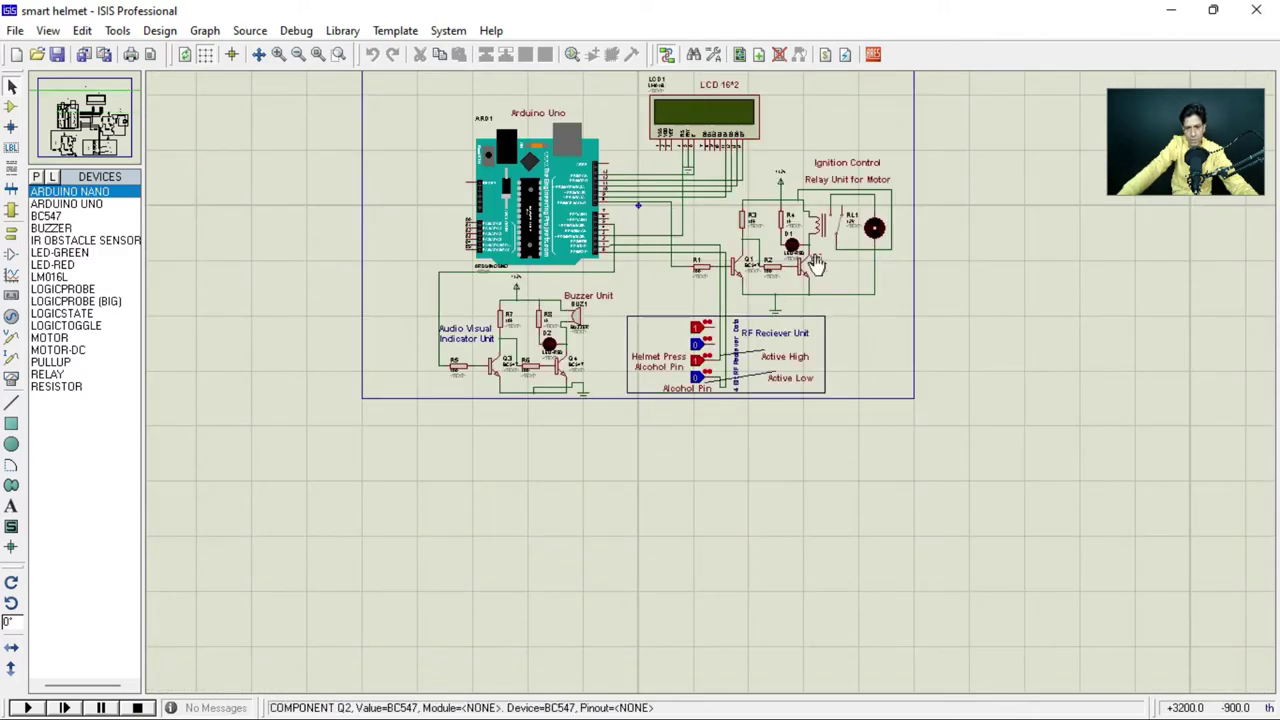
scroll(712, 380, up, 3)
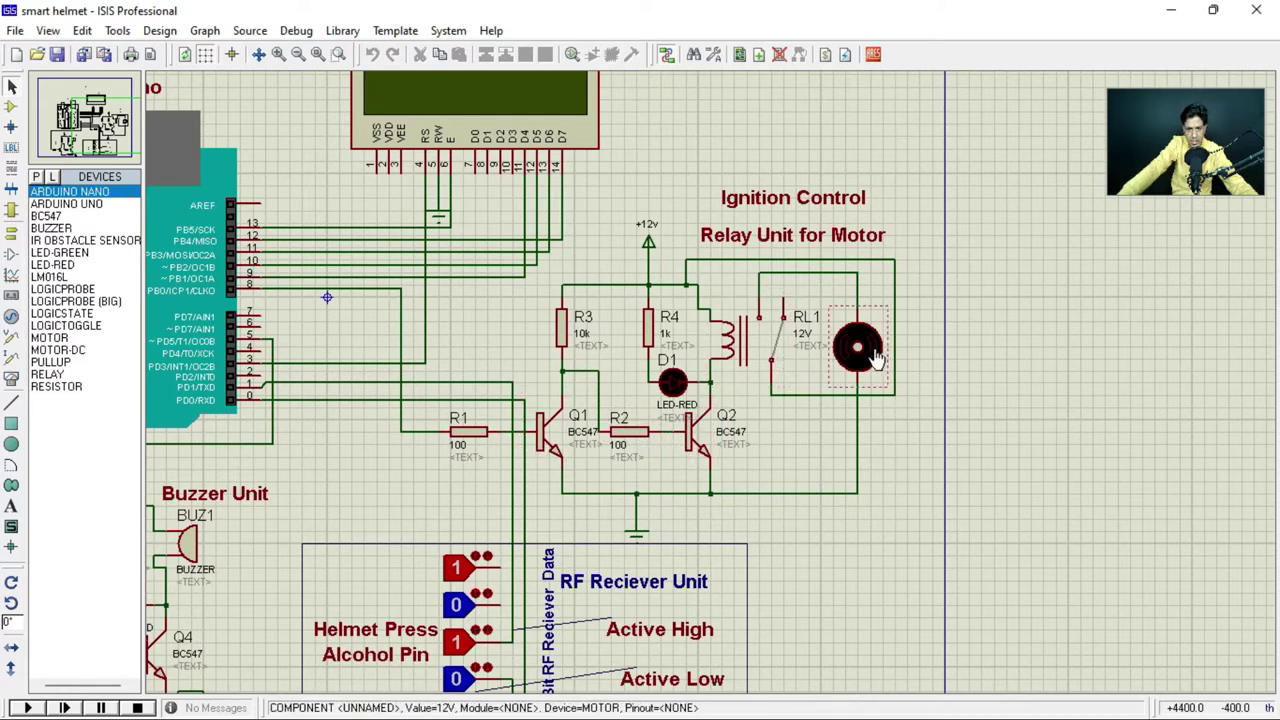
Step: Check the indicator board in the full-screen YouTube video, leave full screen, and switch back to ISIS
click(1176, 17)
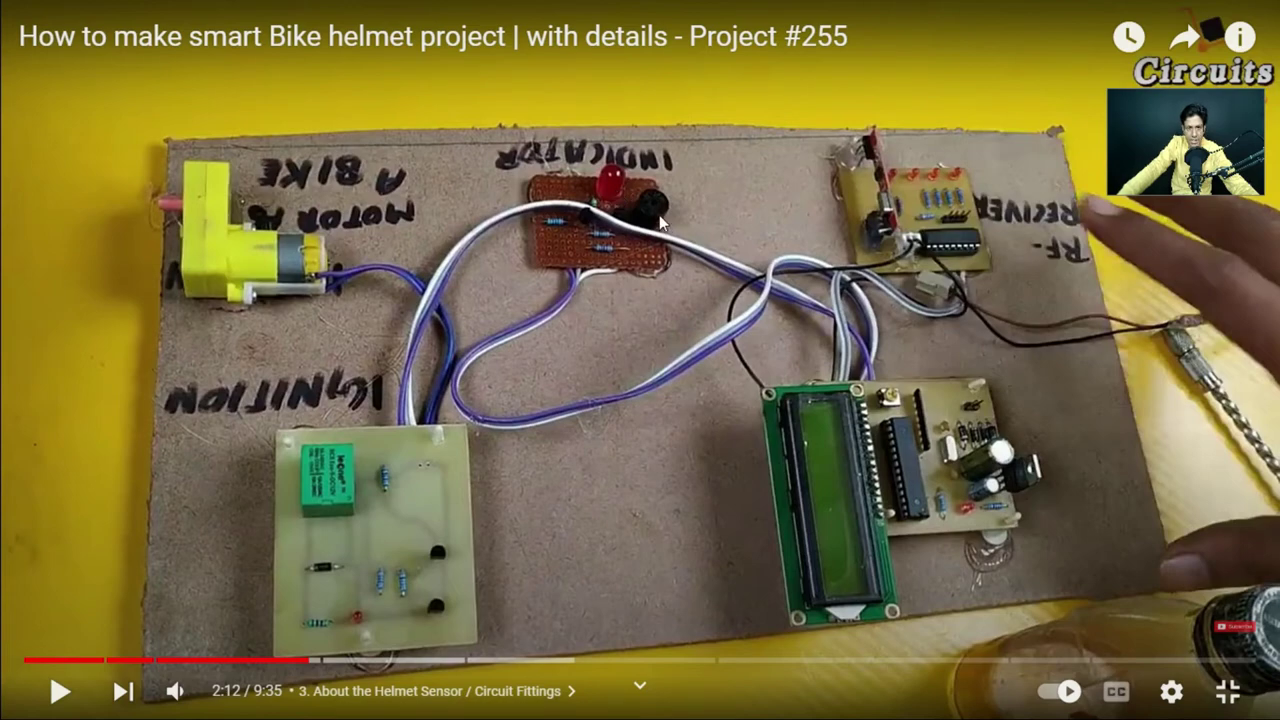
click(1228, 691)
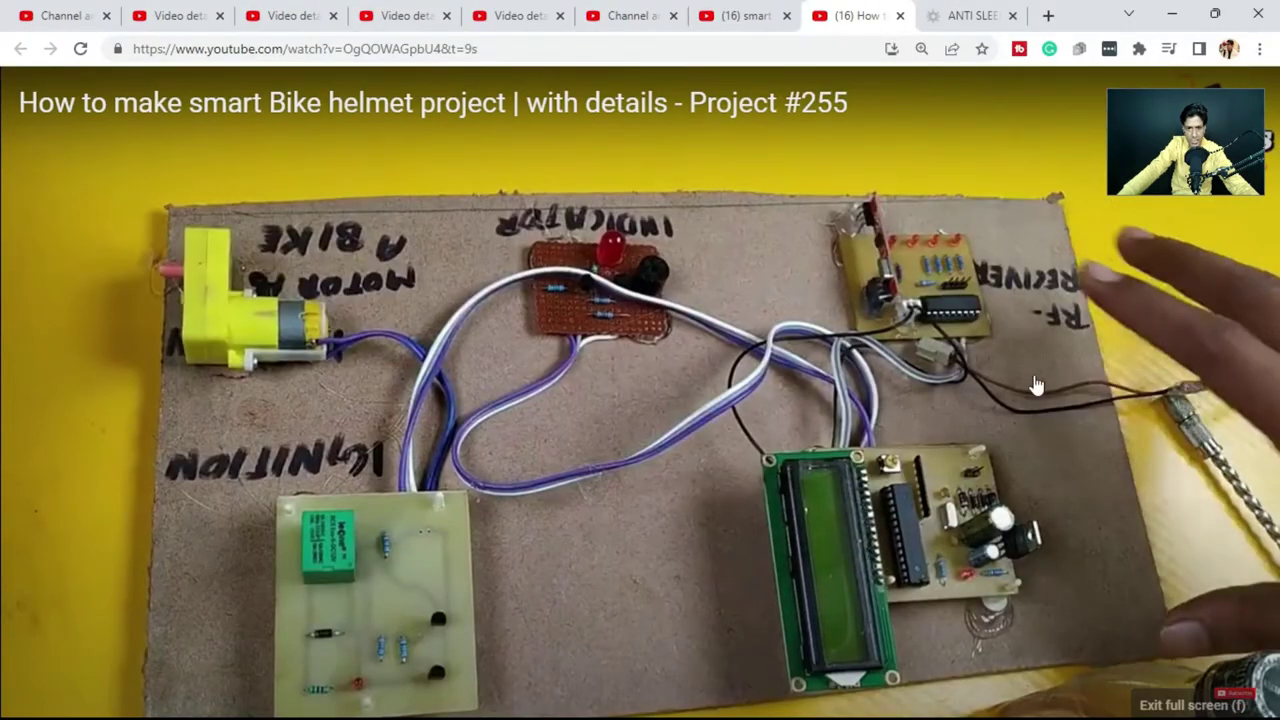
key(super)
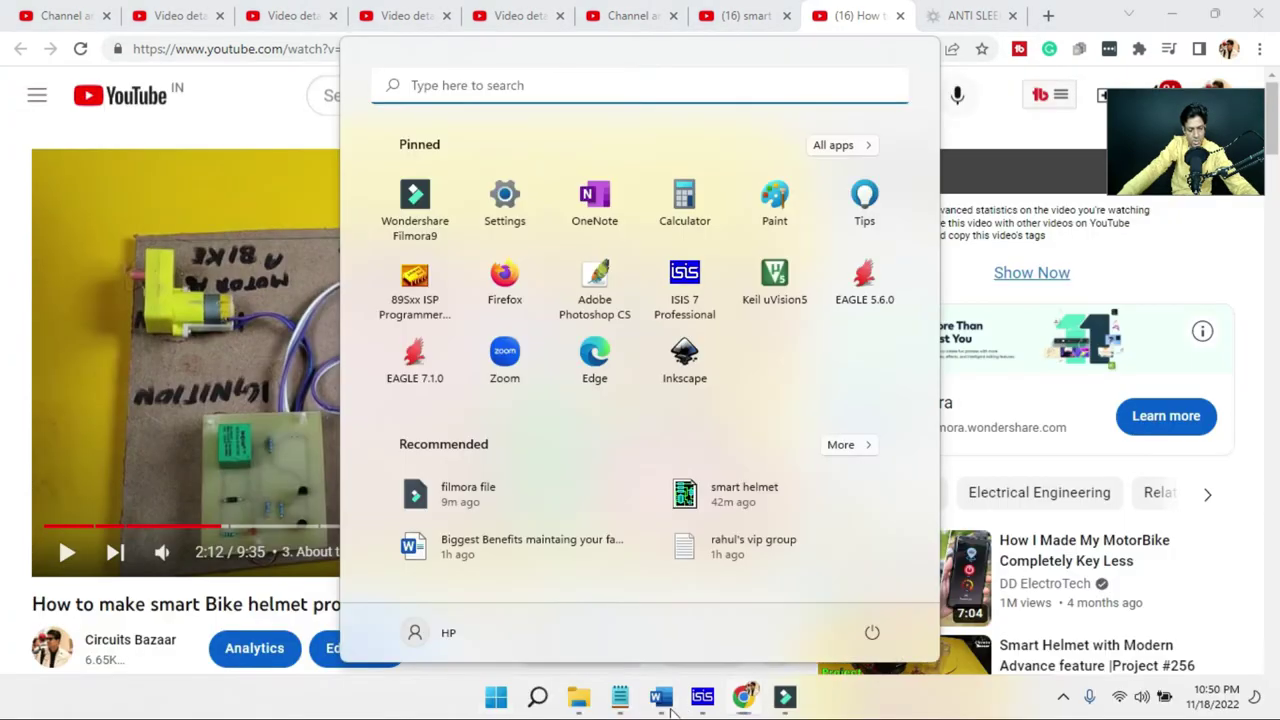
click(703, 697)
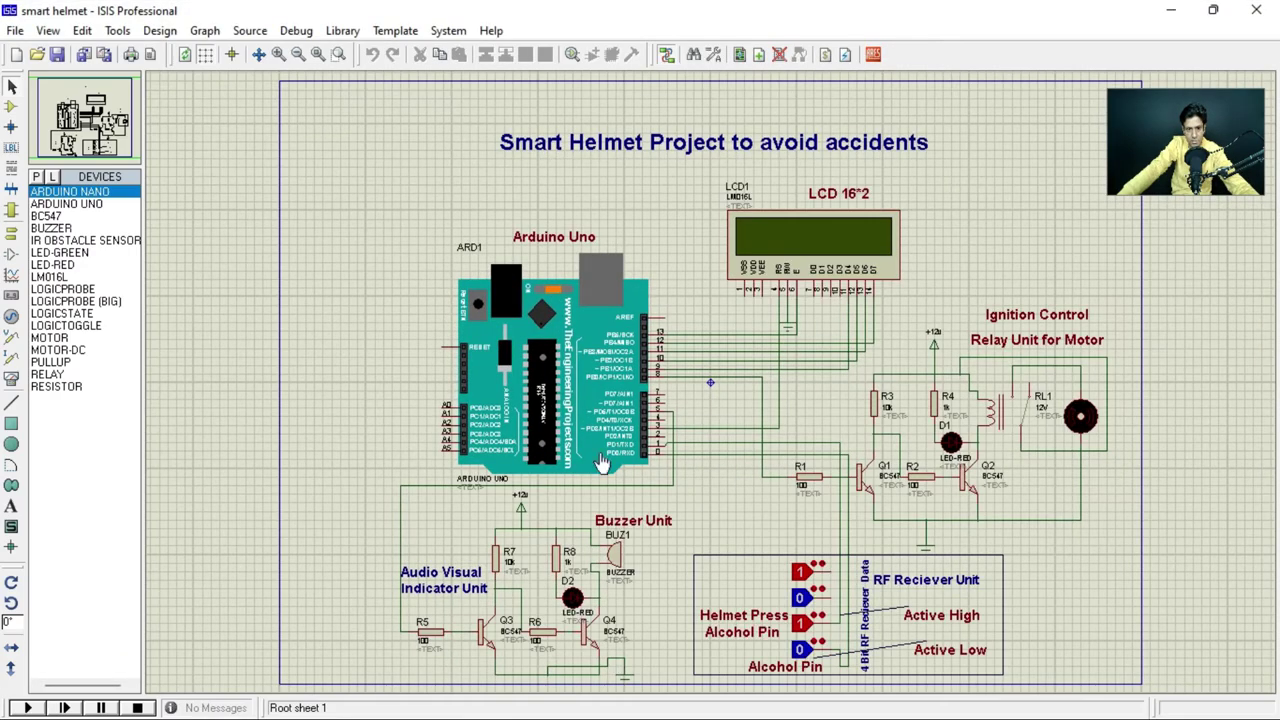
Step: Examine the Audio Visual Indicator Unit with buzzer BUZ1 and LED D2, and return to the whole schematic
scroll(711, 390, down, 1)
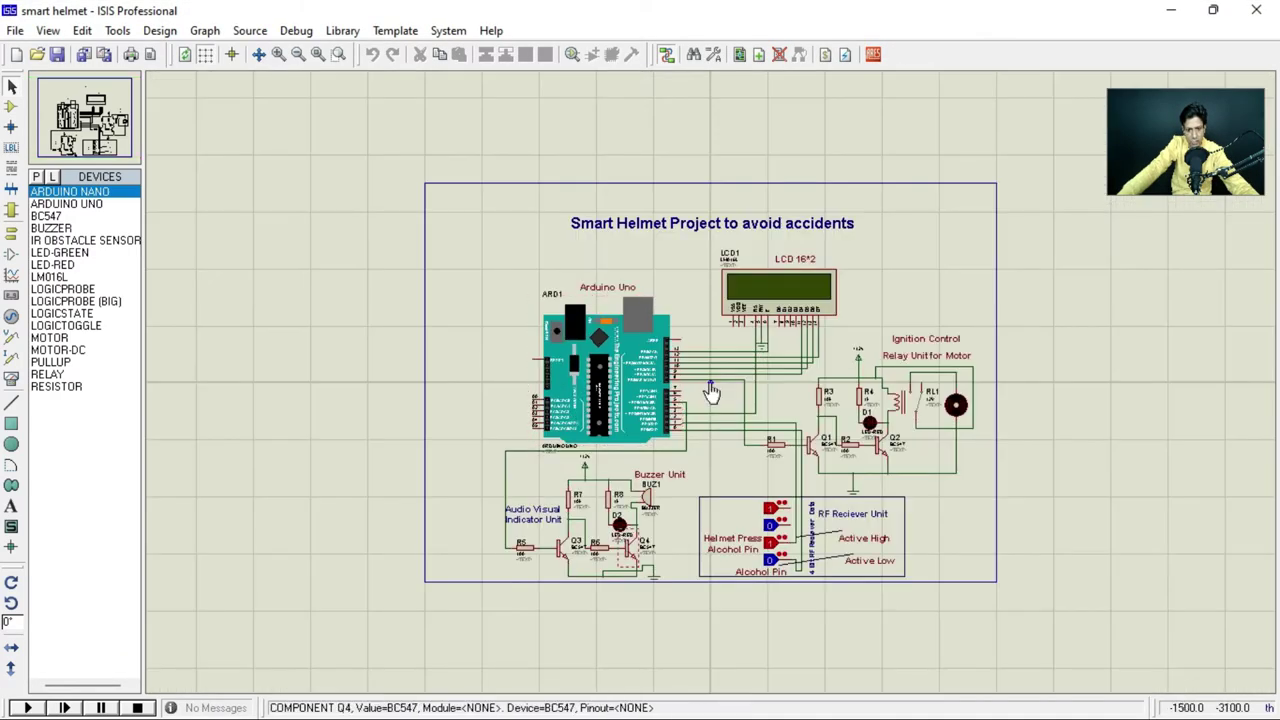
scroll(580, 371, up, 3)
scroll(651, 397, down, 1)
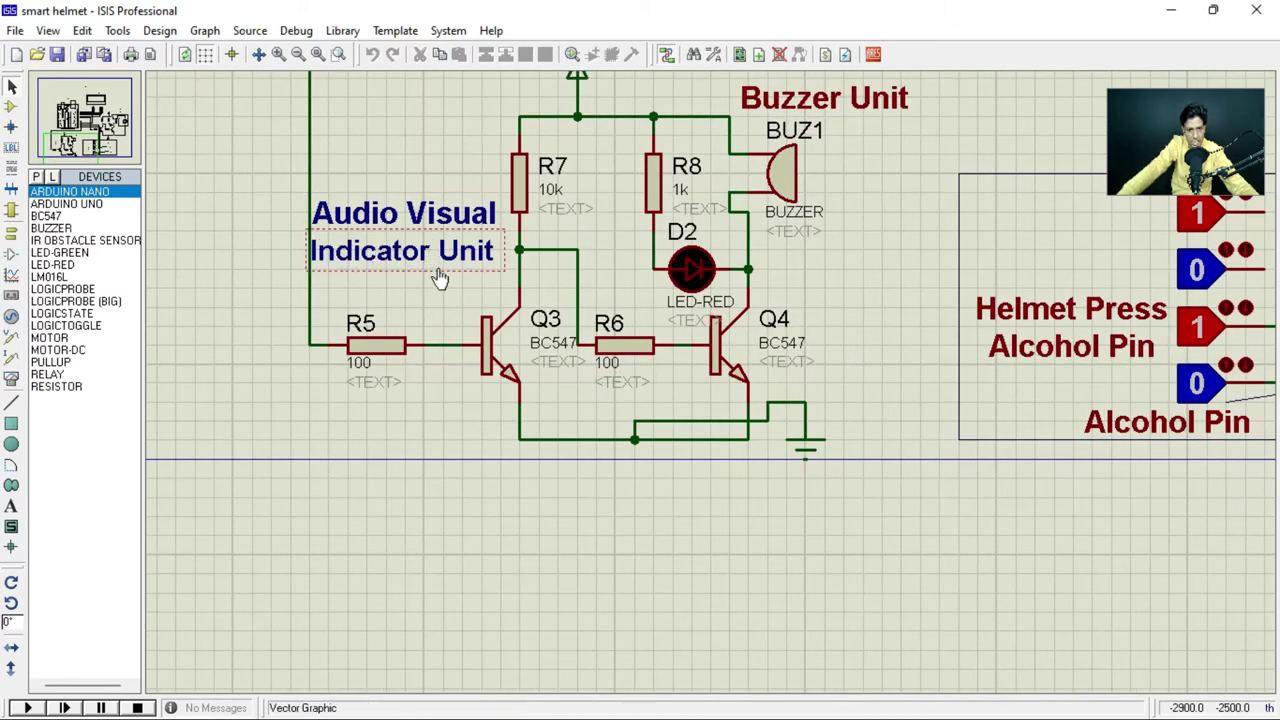
scroll(659, 278, down, 1)
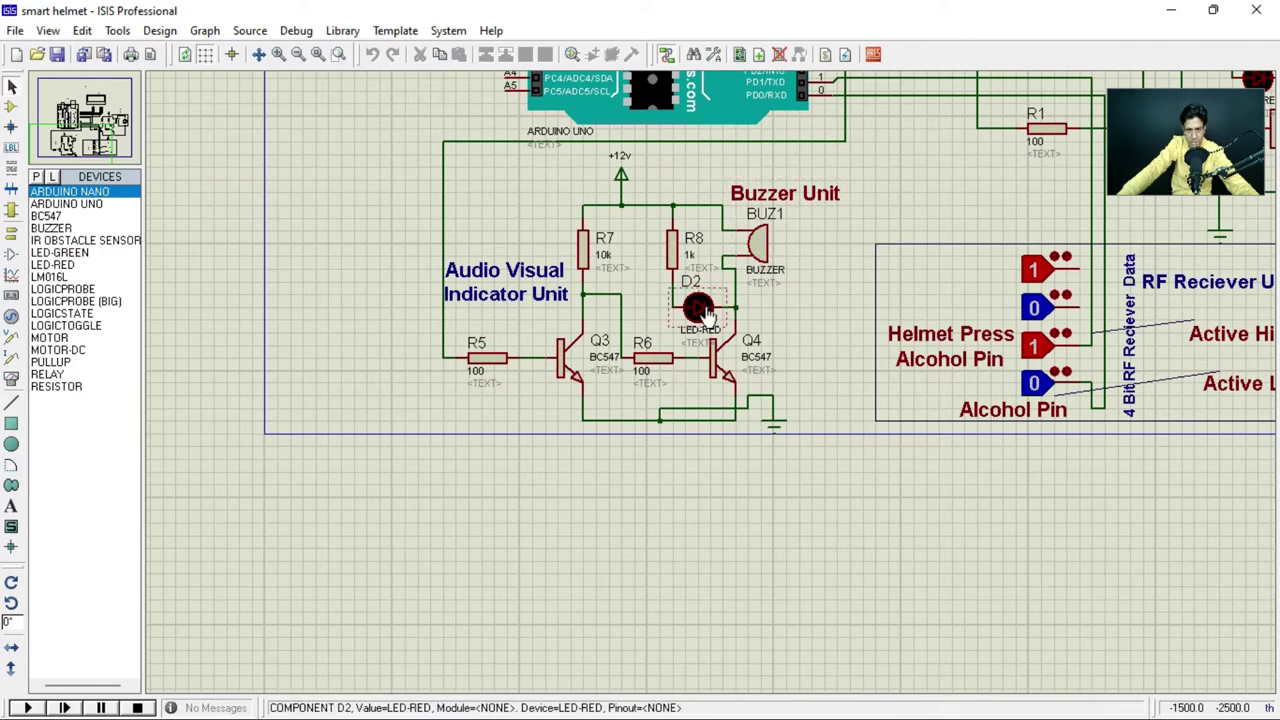
scroll(705, 313, down, 3)
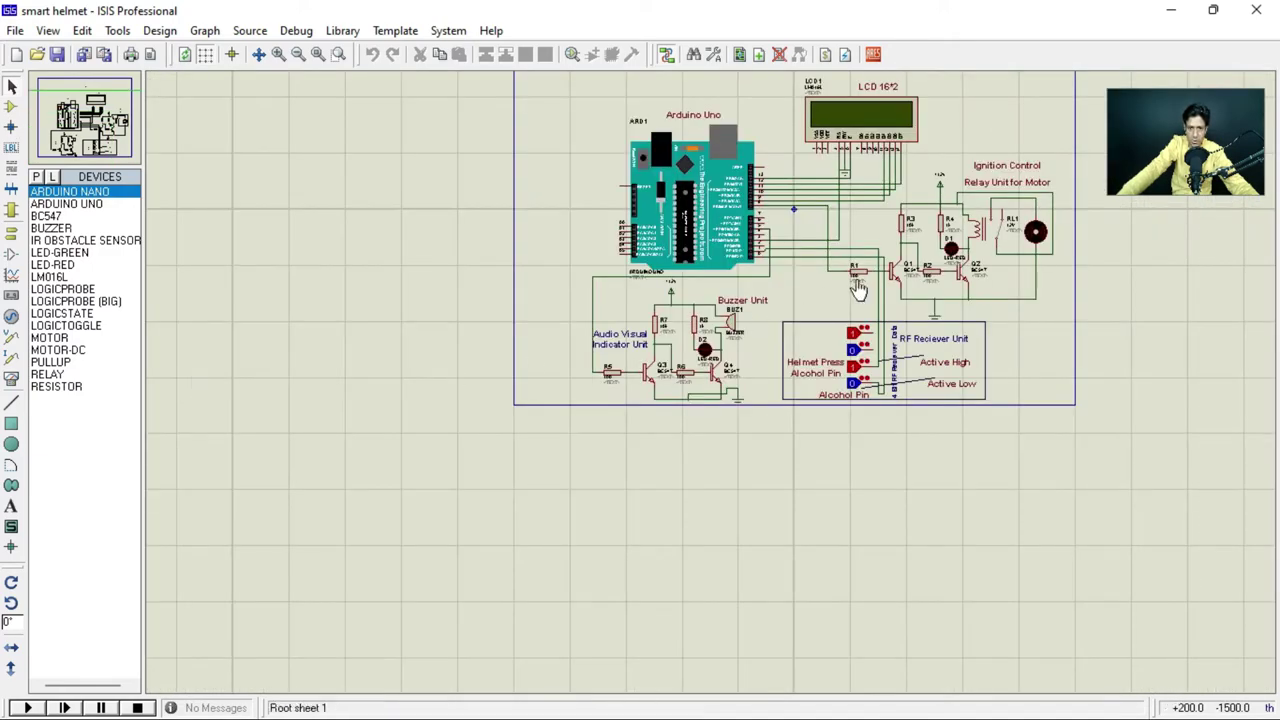
Step: Trace the wiring from the Arduino Uno to transistors Q3 and Q4 of the buzzer circuit and to the relay unit
scroll(858, 288, up, 1)
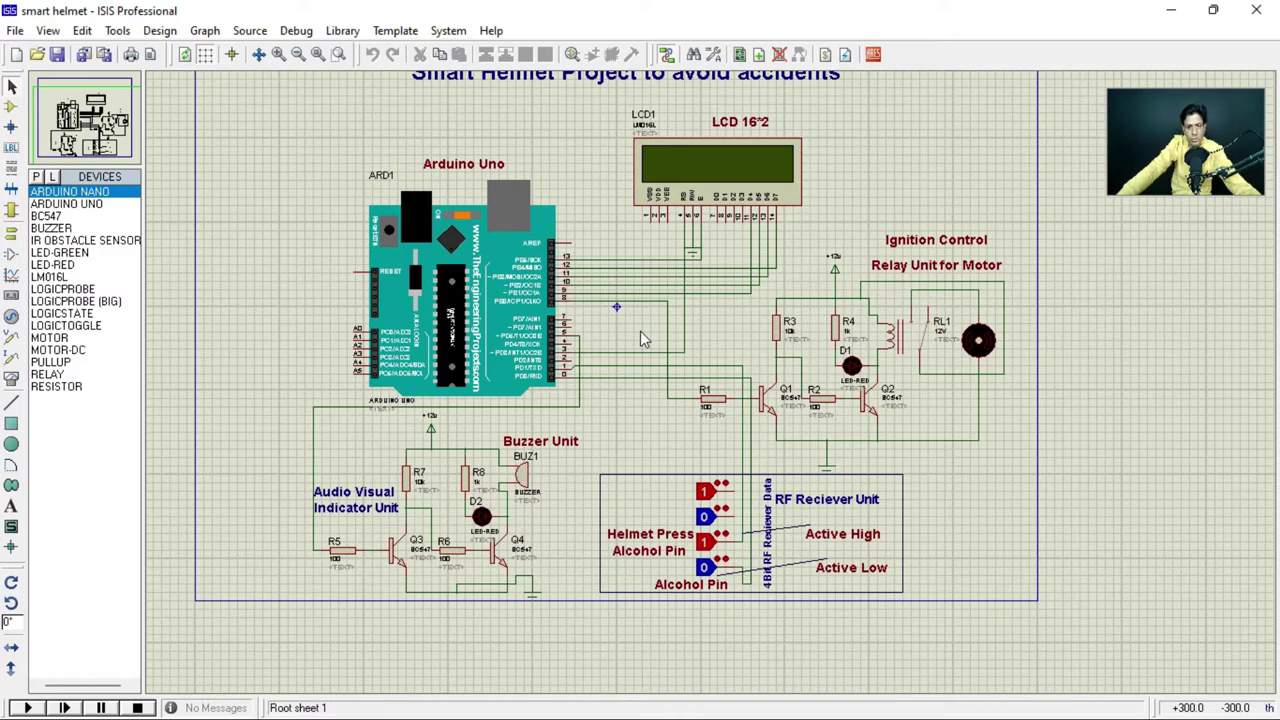
scroll(522, 490, up, 2)
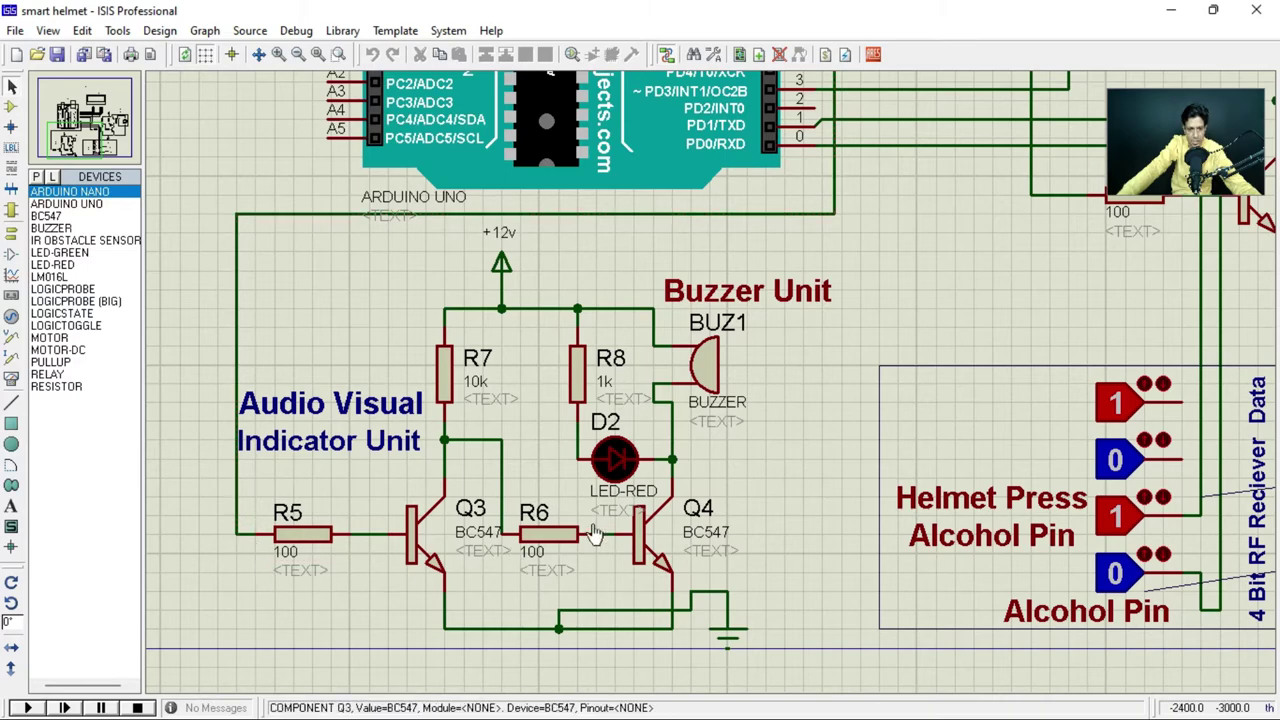
scroll(533, 477, down, 3)
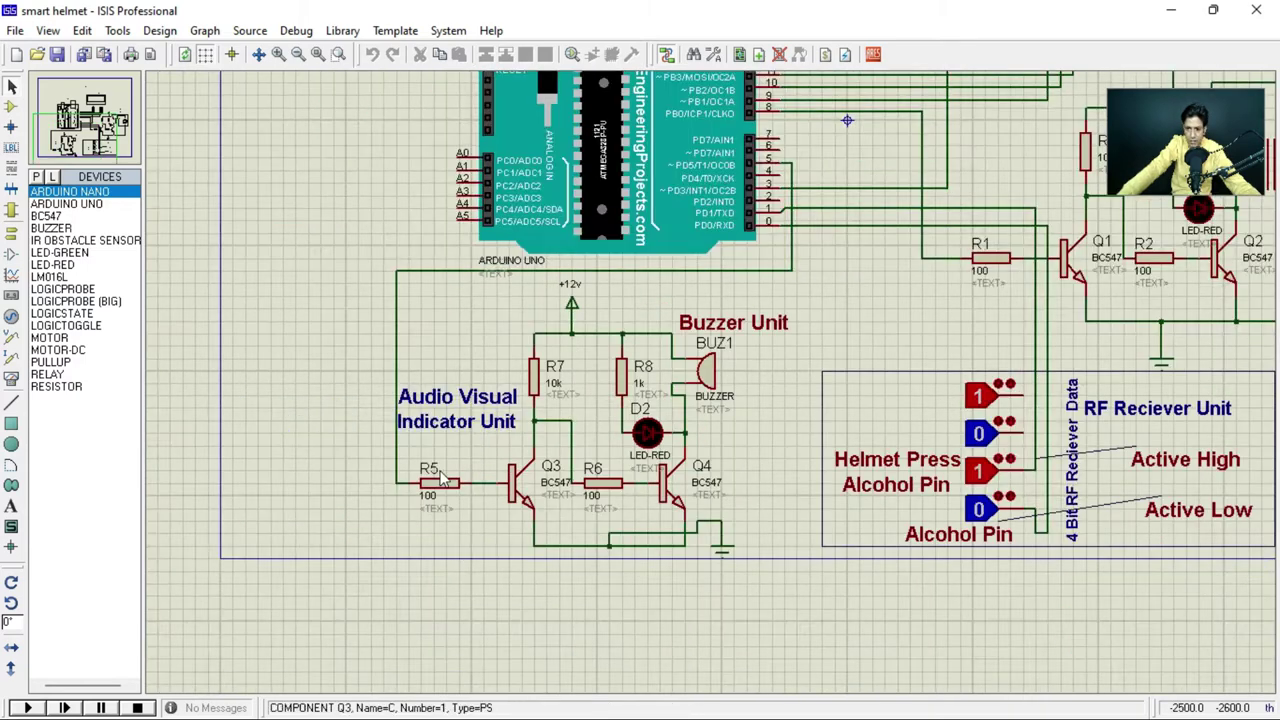
scroll(713, 393, up, 2)
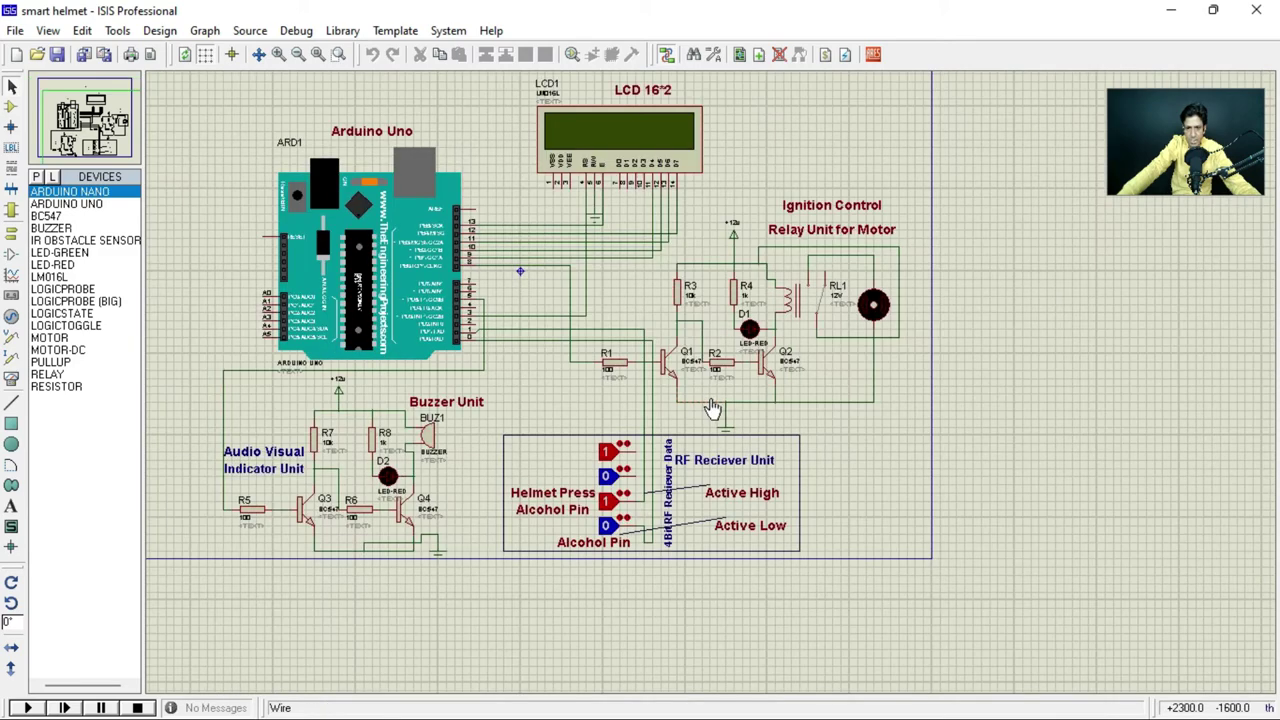
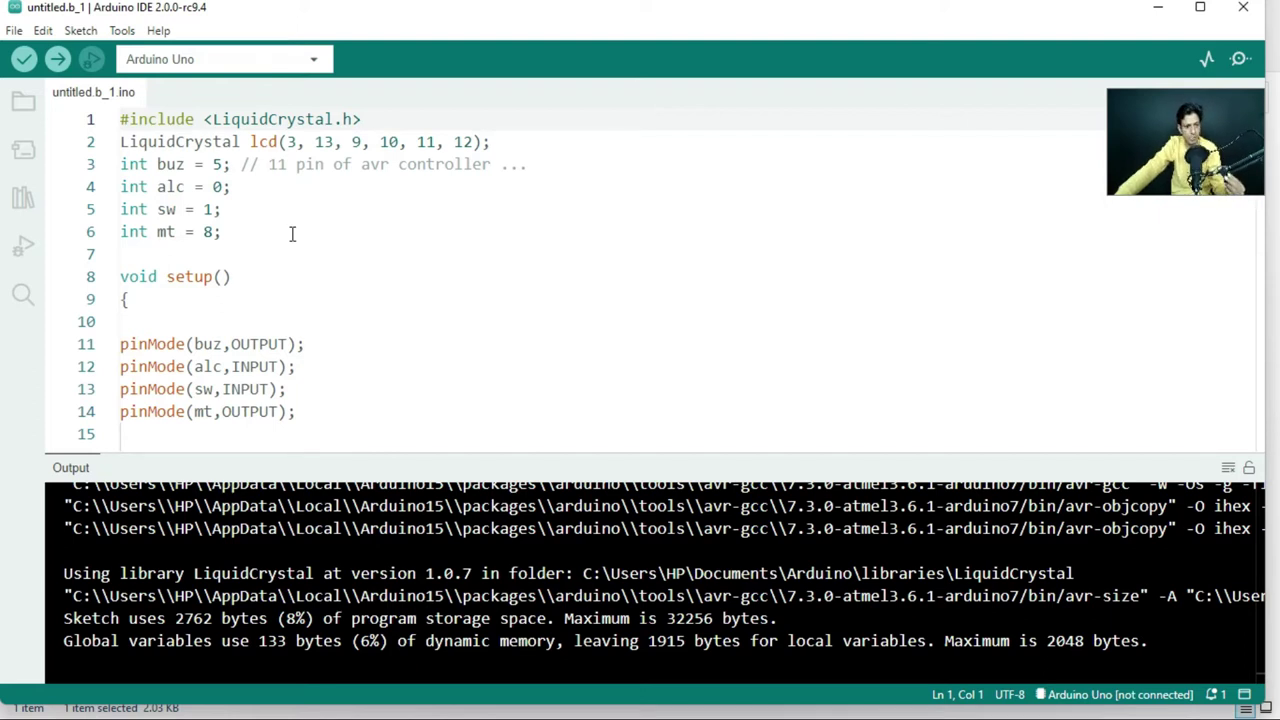
Step: Skim the smart helmet sketch in Arduino IDE from the pin definitions through the LCD setup code and back to the beginning
scroll(283, 303, down, 4)
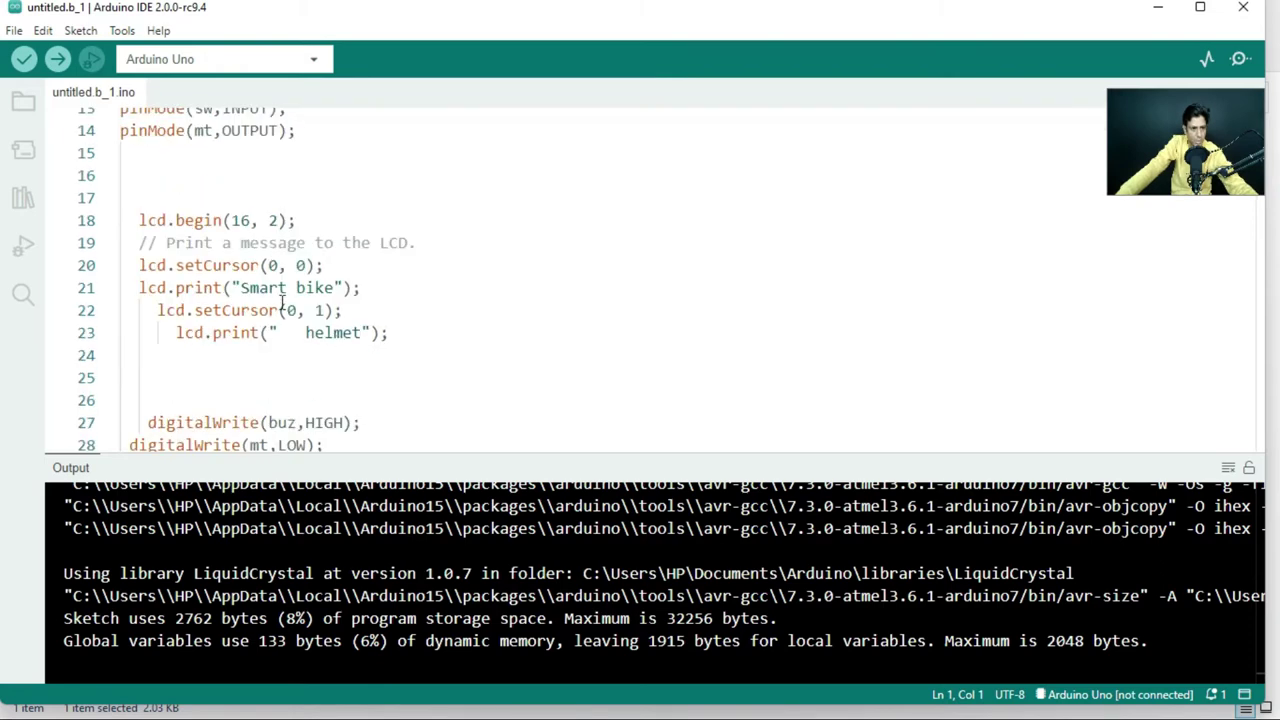
scroll(283, 303, down, 5)
scroll(285, 317, up, 9)
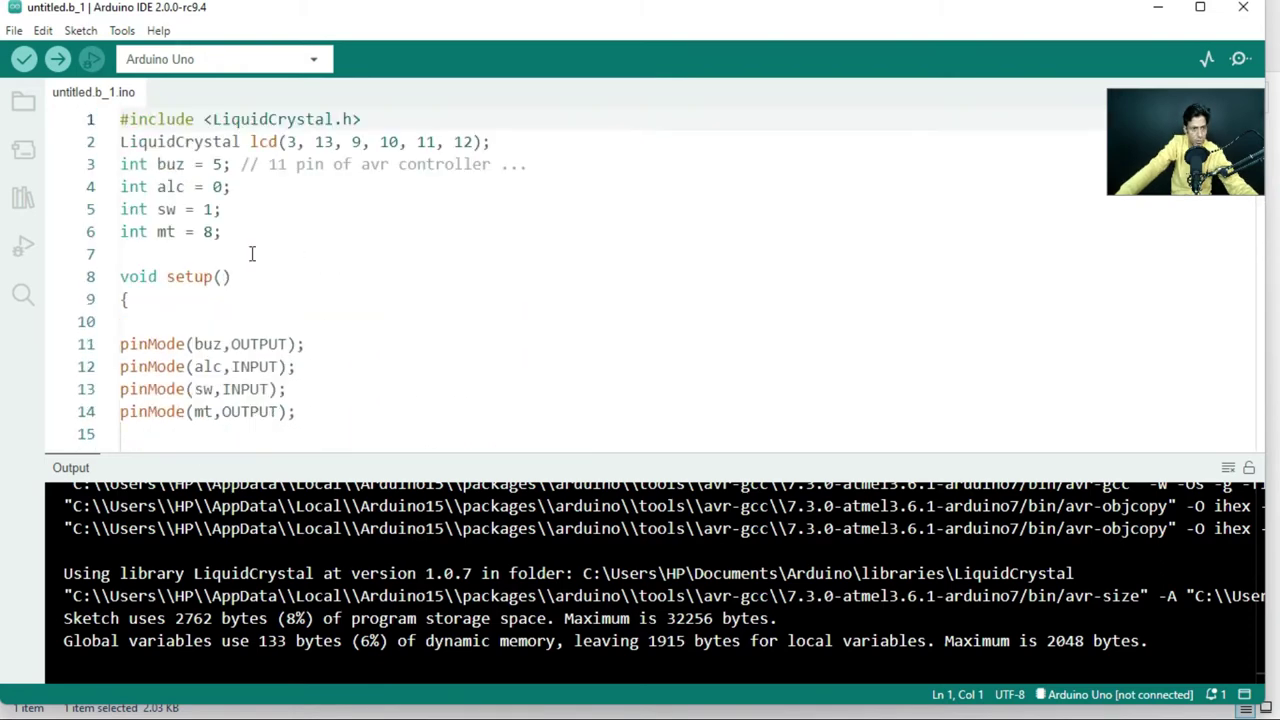
Step: Check in the Preferences that verbose output during compile is enabled, and confirm the settings
click(14, 30)
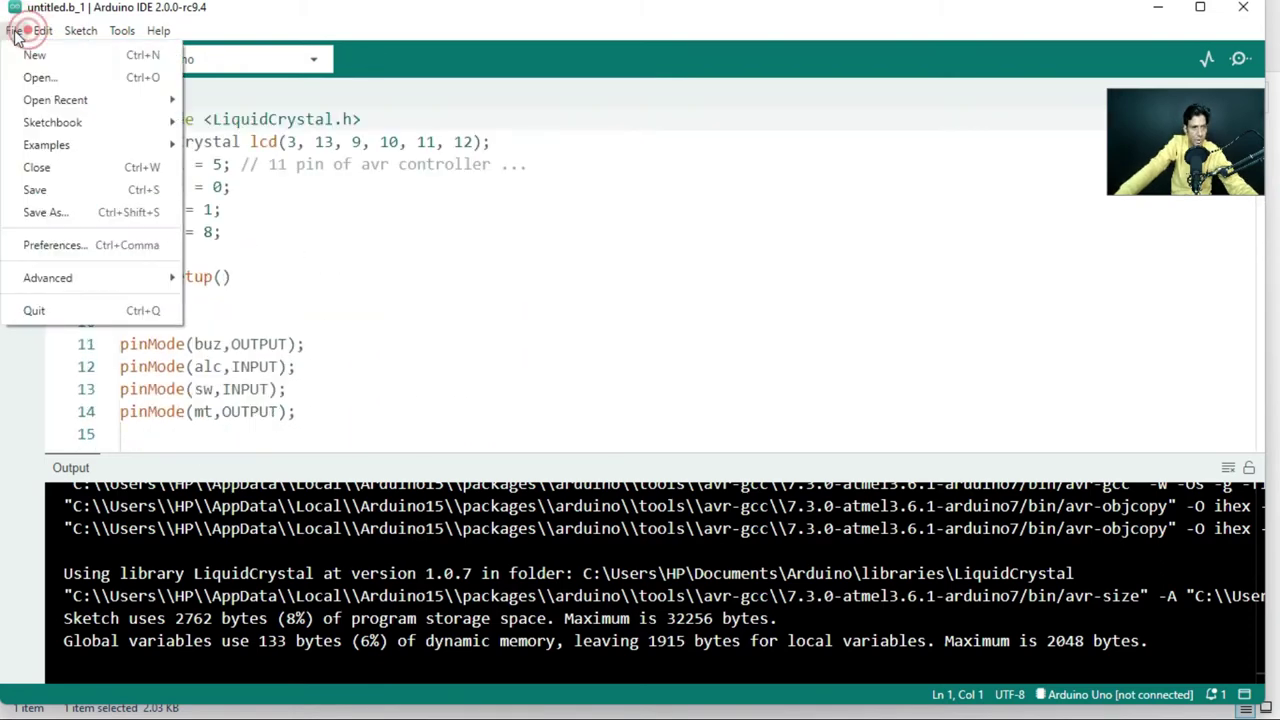
click(57, 247)
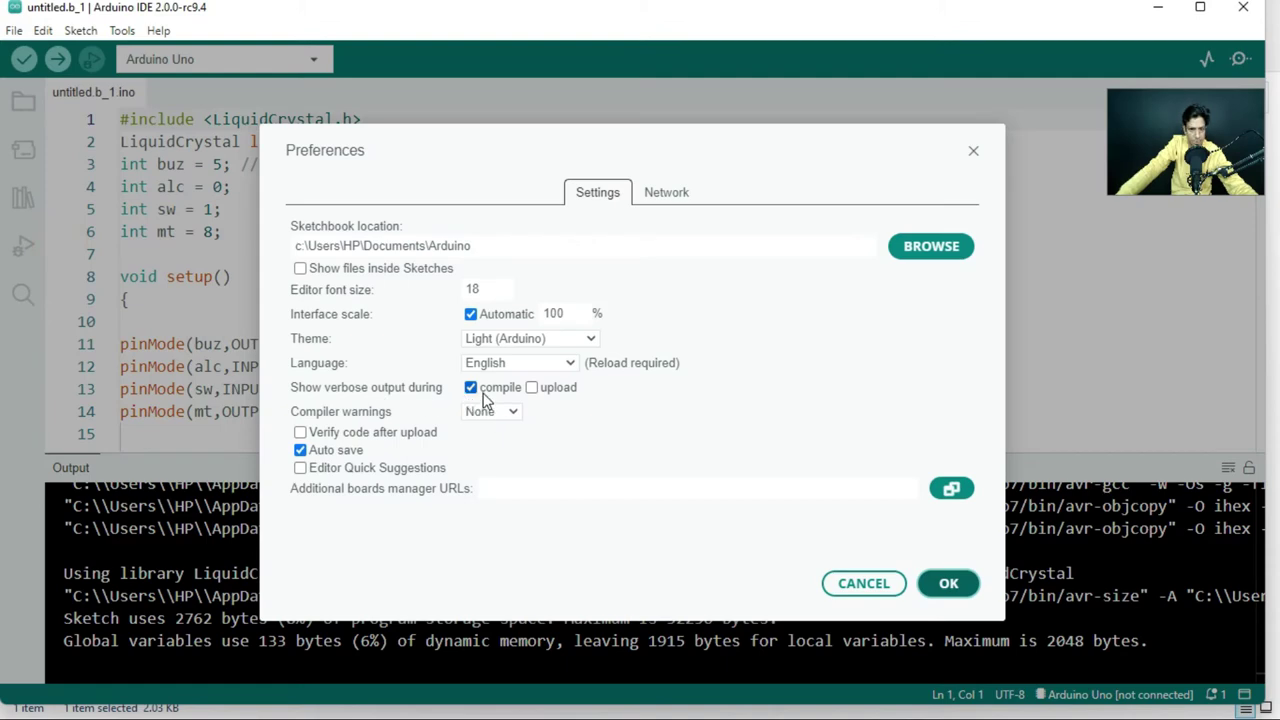
click(970, 590)
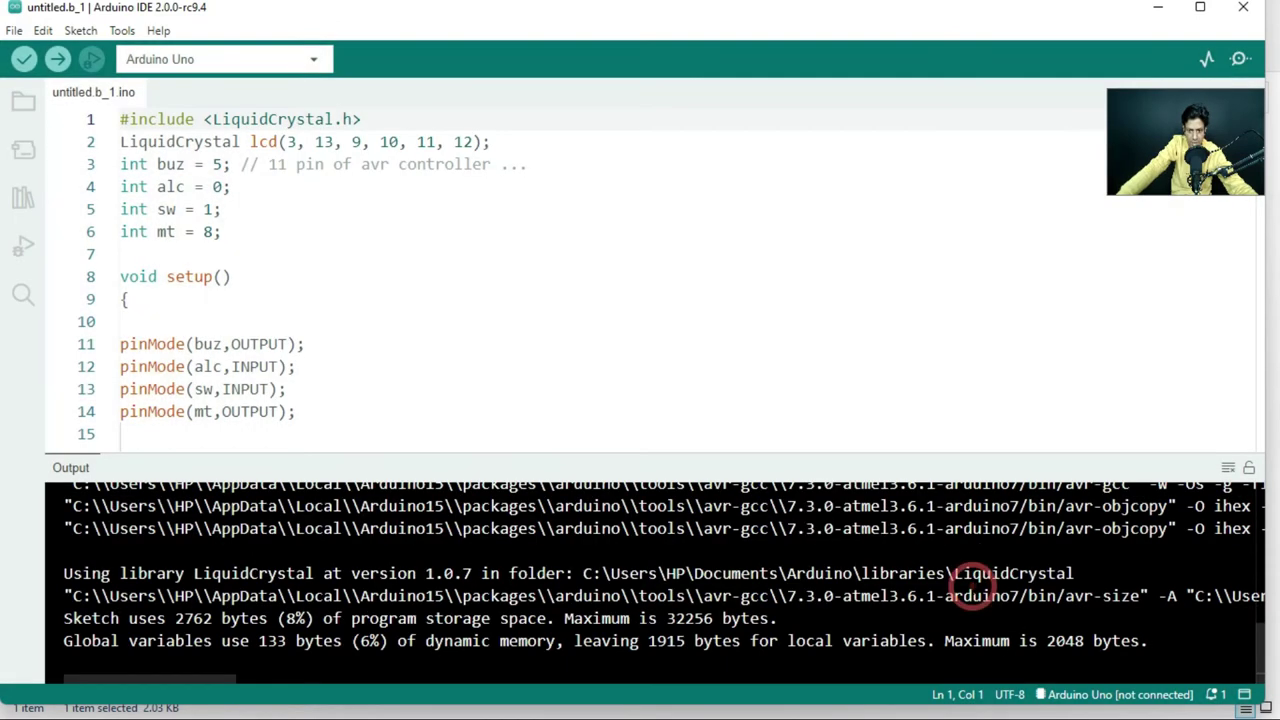
Step: Compile the sketch and locate the path of the generated untitled.b_1.ino.hex file in the output
click(25, 61)
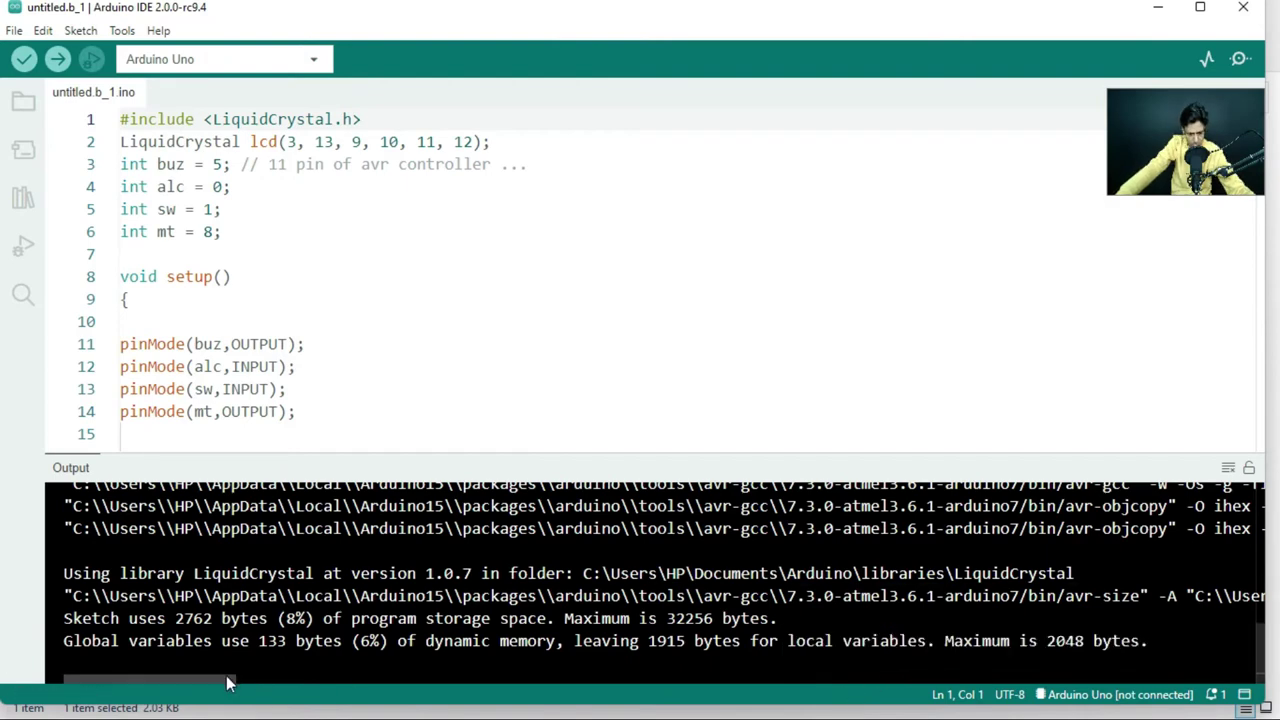
drag(229, 677, 530, 719)
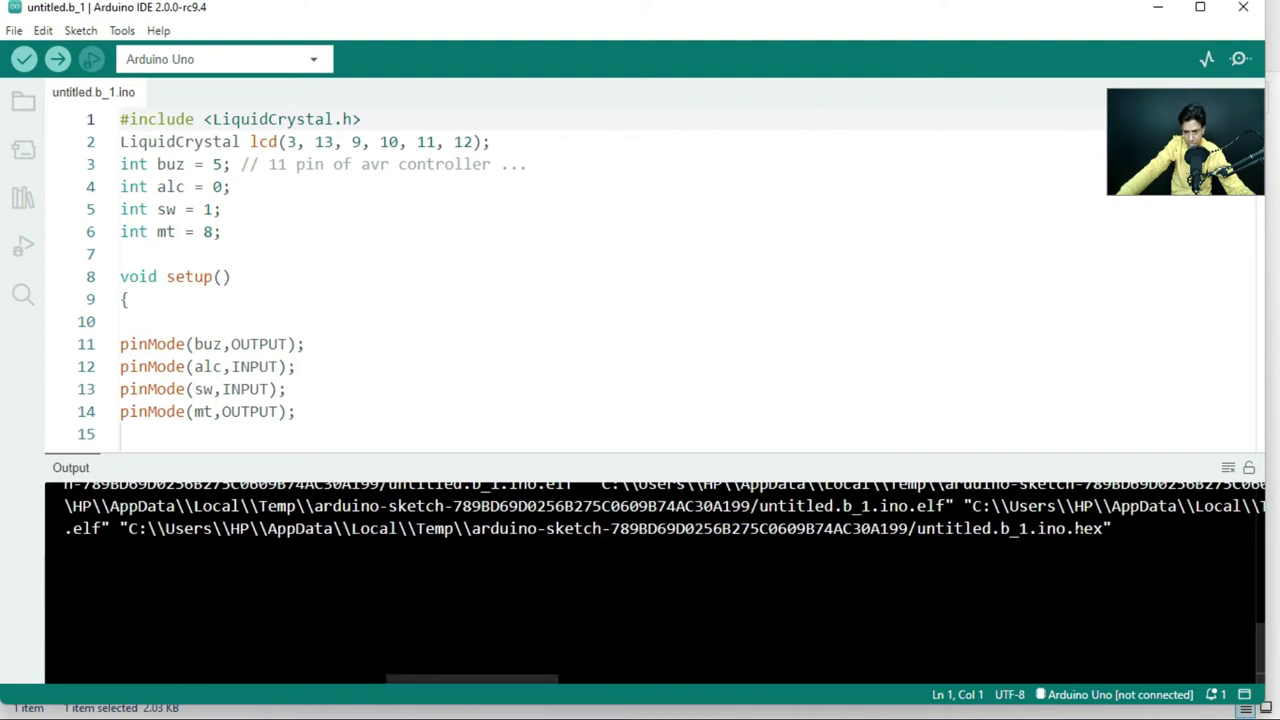
drag(1110, 528, 500, 528)
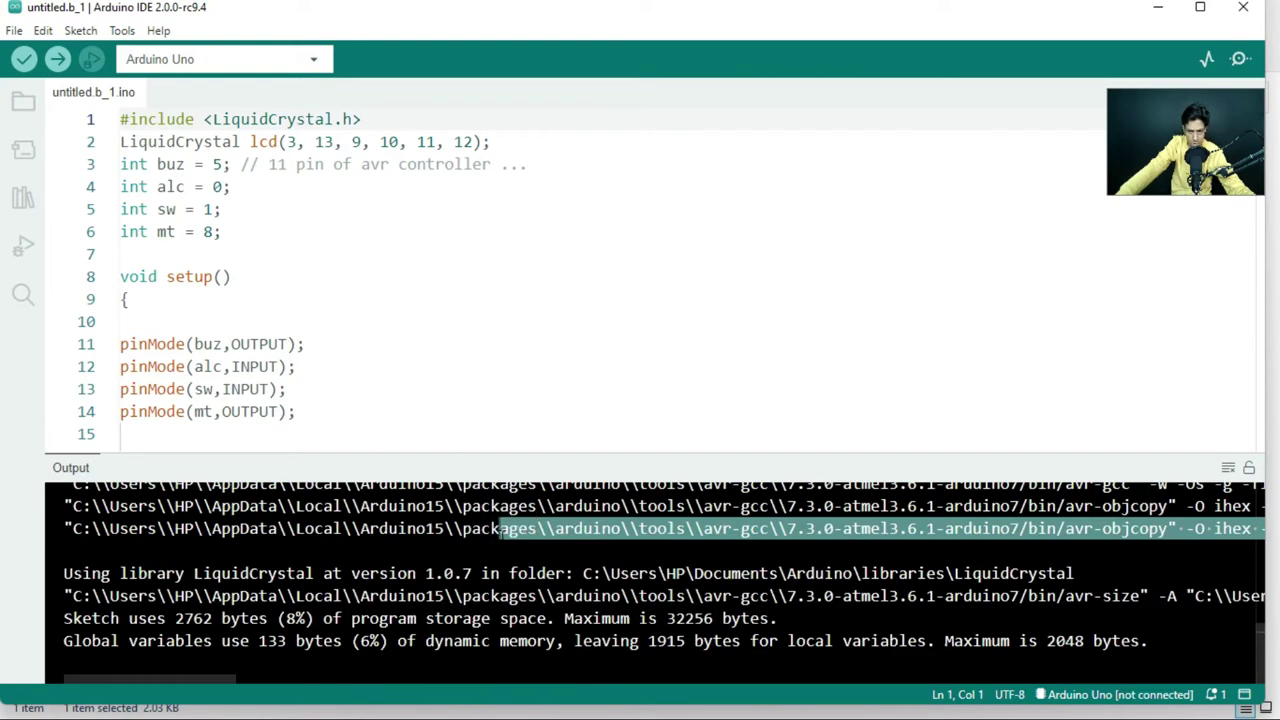
drag(268, 698, 531, 682)
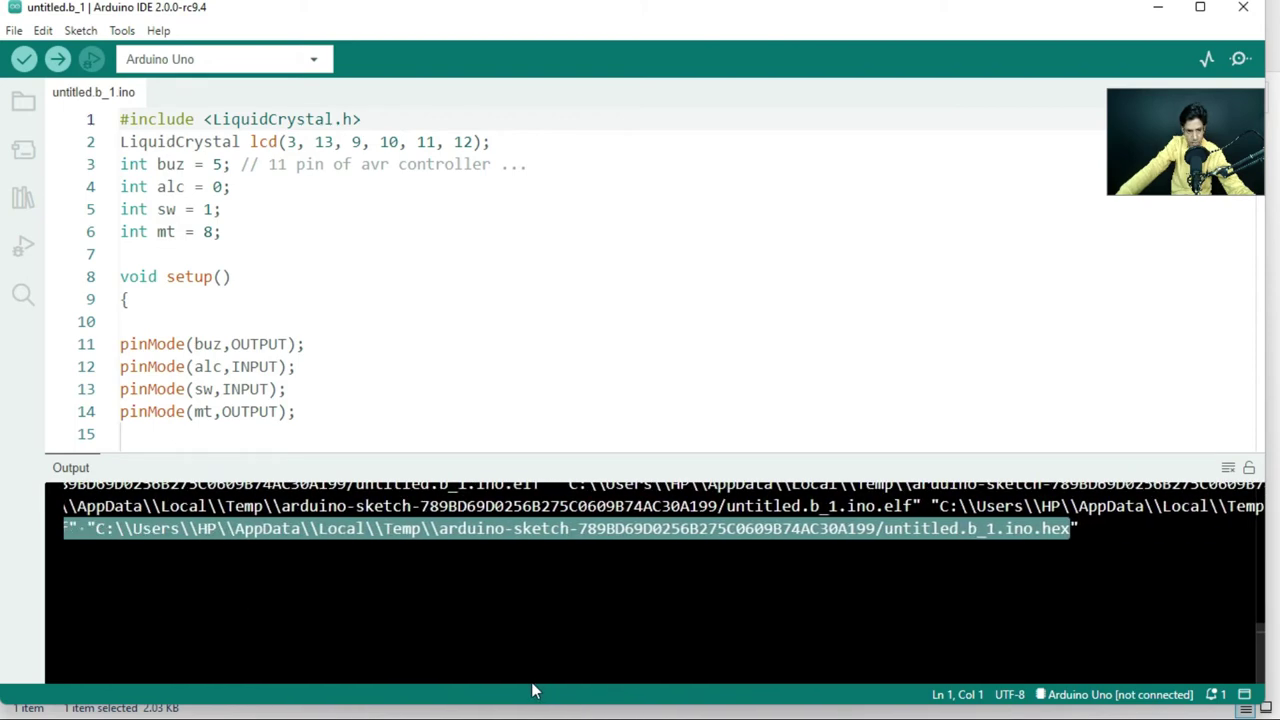
click(386, 607)
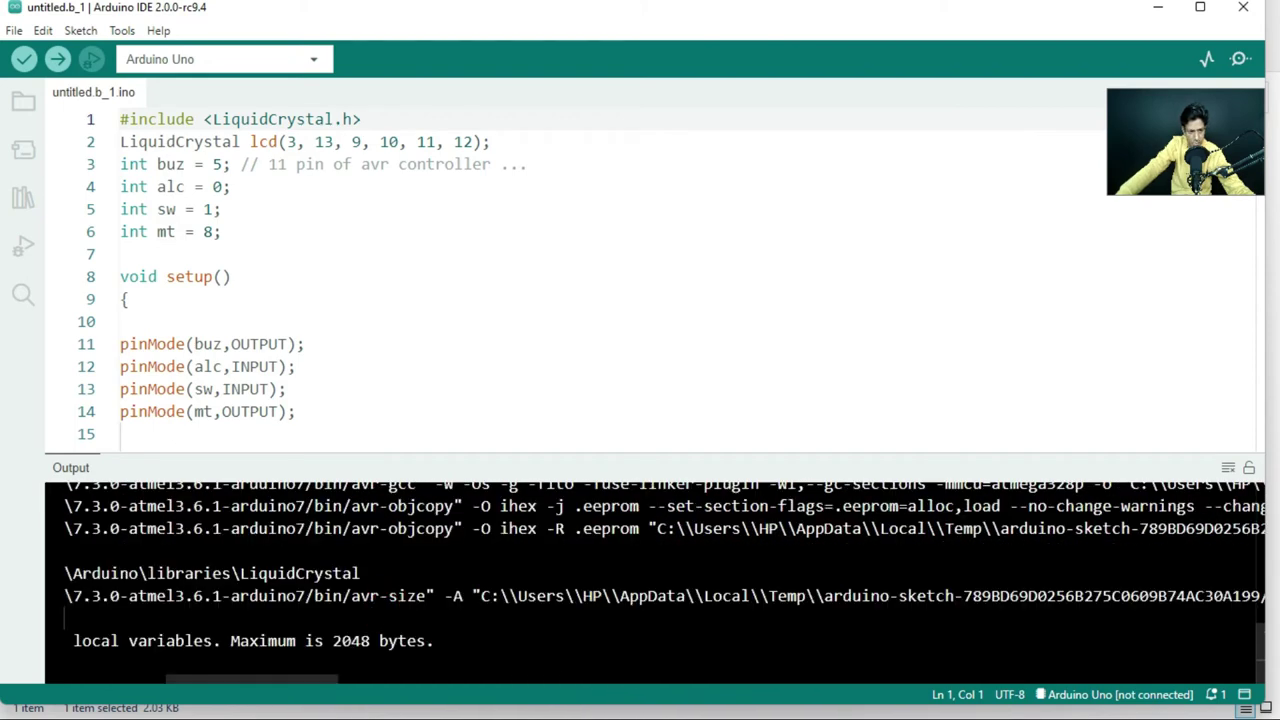
Step: Highlight the full path of untitled.b_1.ino.hex in the compile output, and select its hex extension
drag(304, 679, 526, 709)
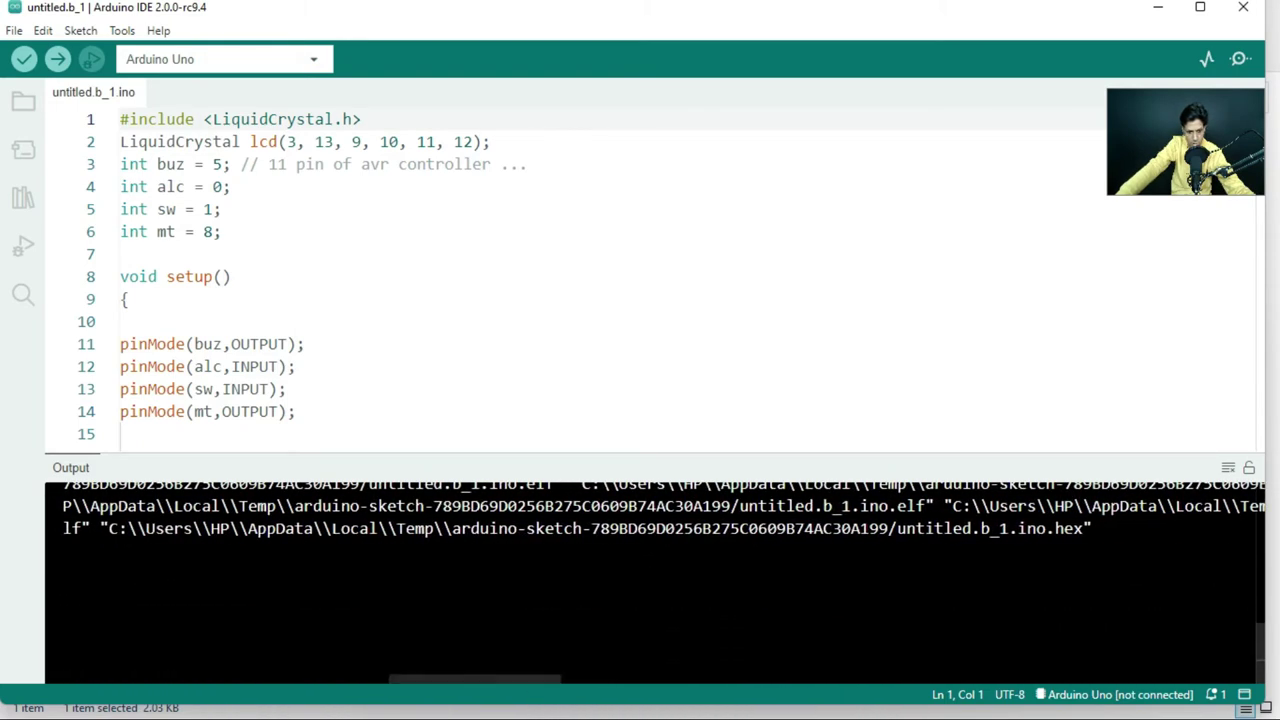
drag(106, 529, 252, 529)
drag(64, 550, 1000, 573)
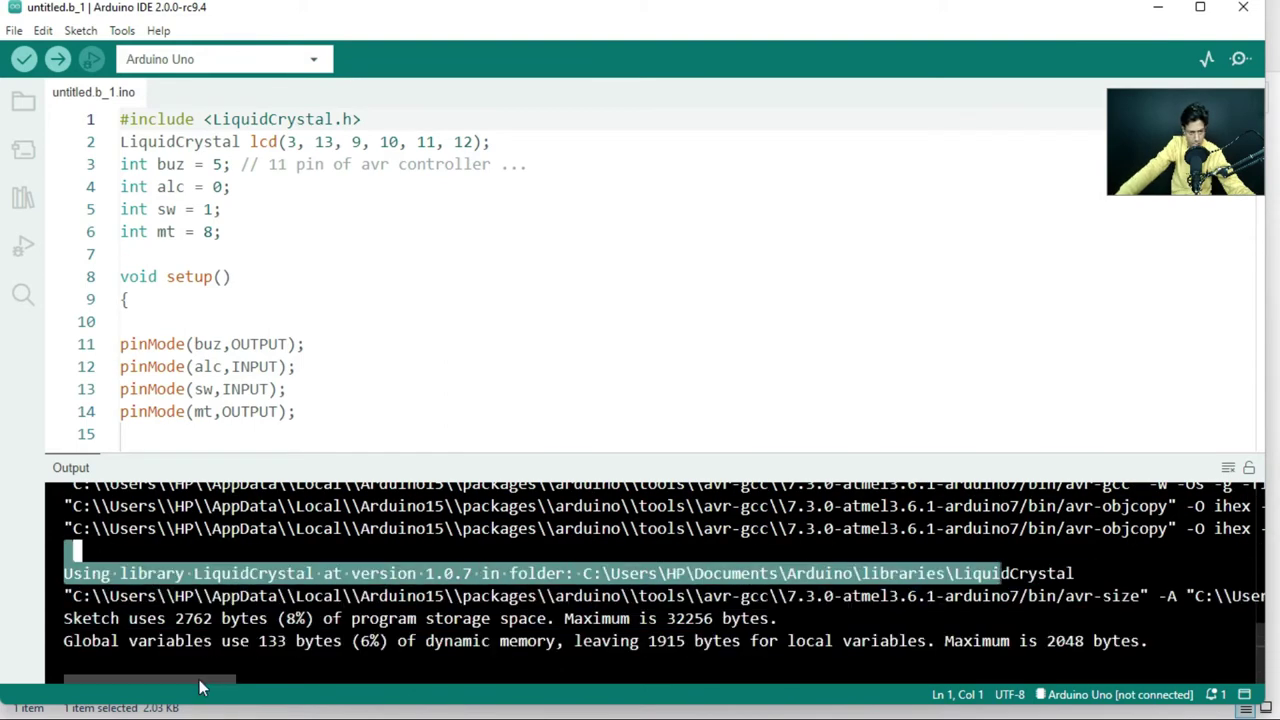
drag(200, 686, 503, 687)
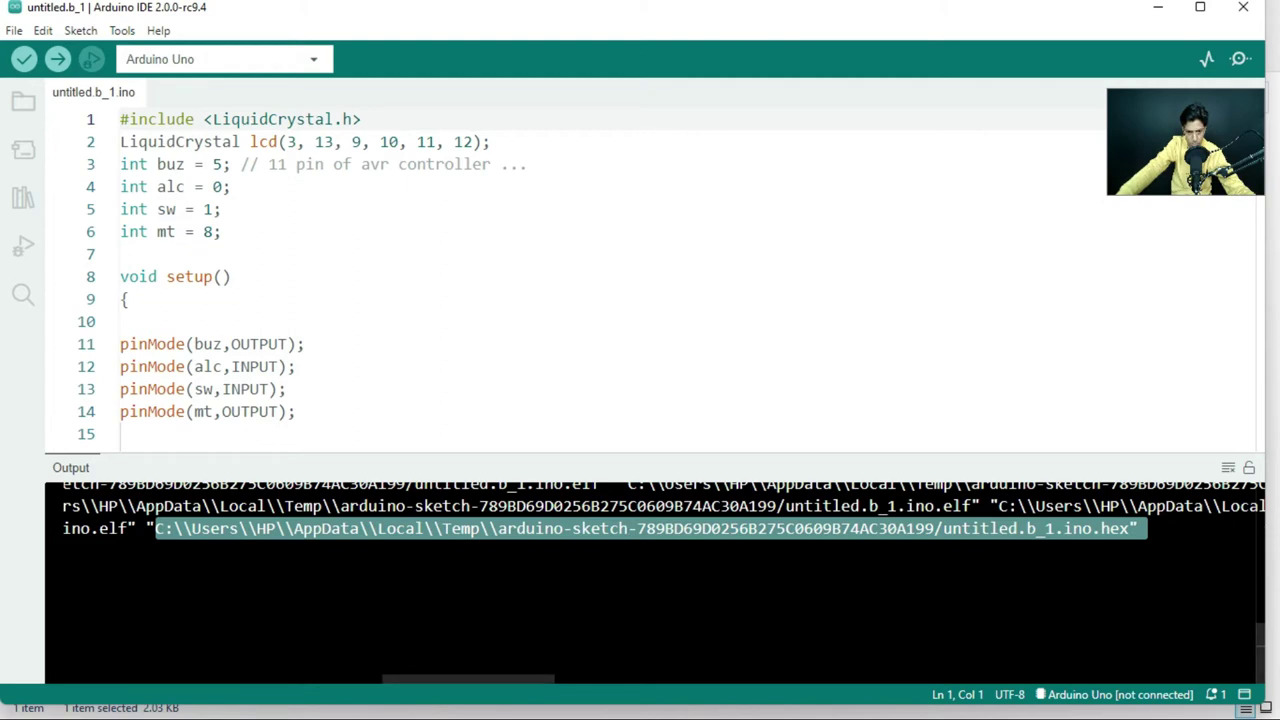
double_click(1118, 528)
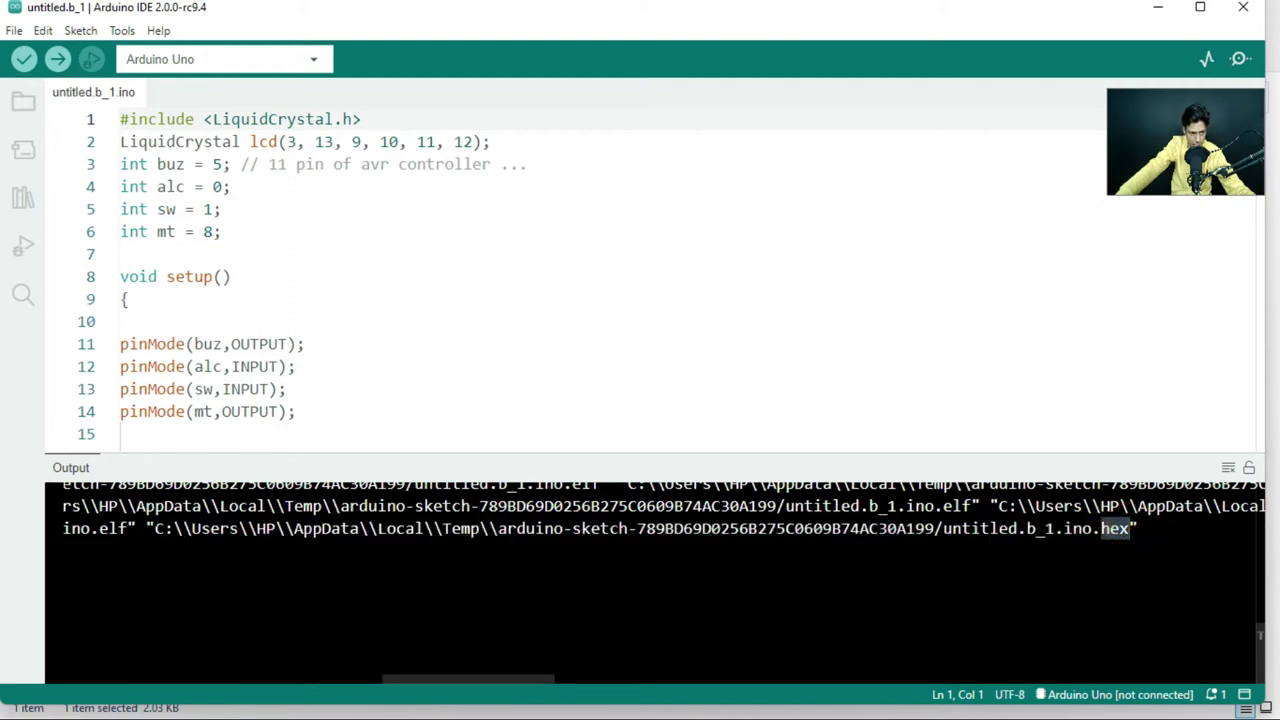
Step: Copy the full path of untitled.b_1.ino.hex from the compile output
drag(155, 528, 1128, 528)
right_click(1128, 528)
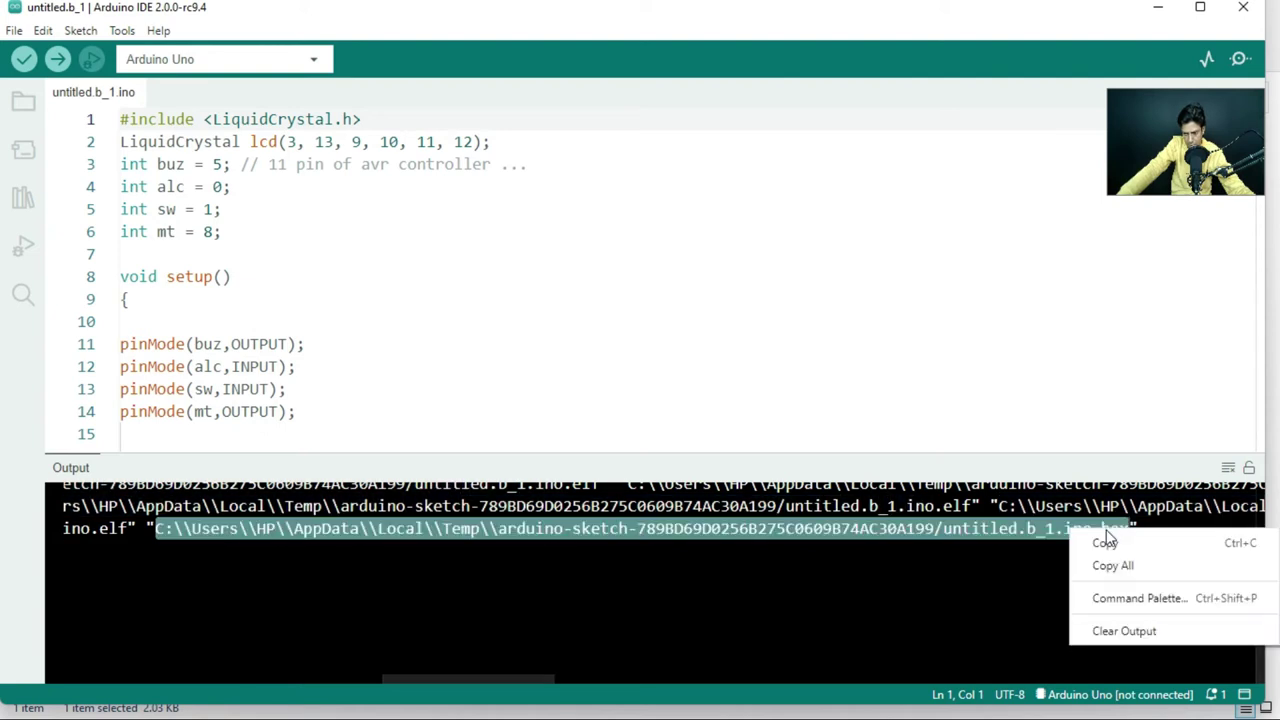
click(1100, 540)
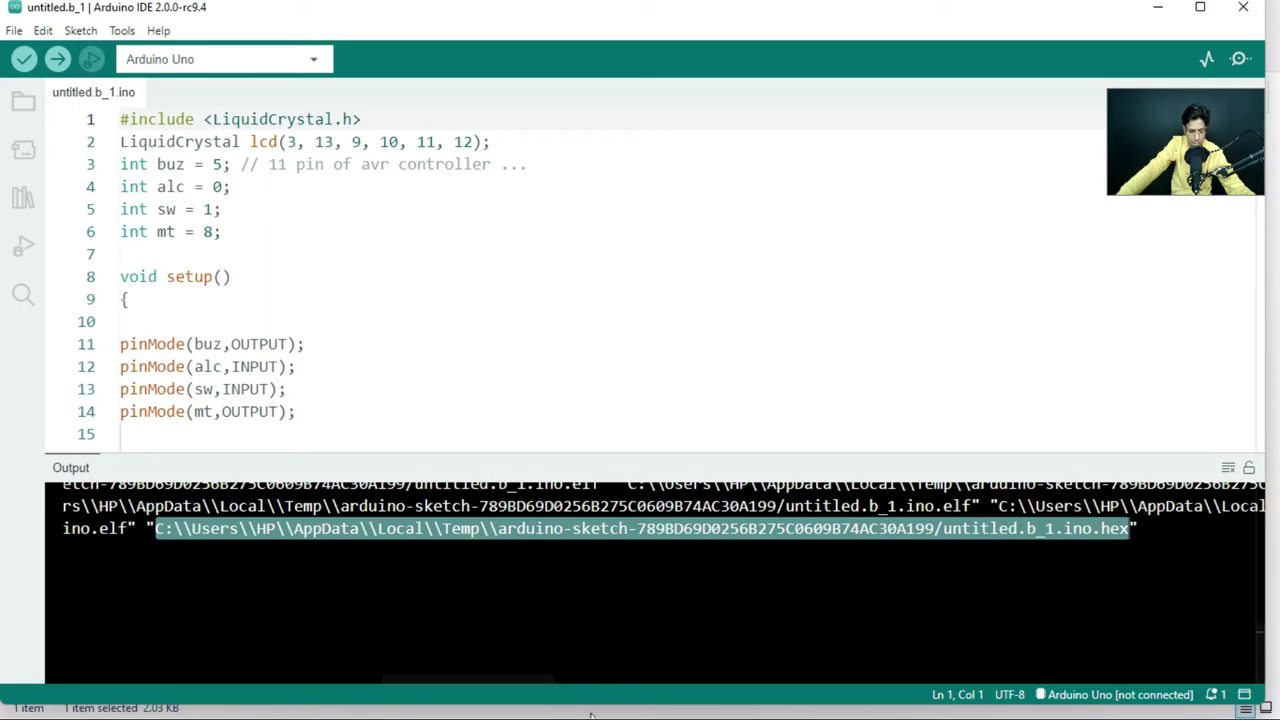
Step: Switch to ISIS and replace the Arduino Uno's program file with the copied untitled.b_1.ino.hex path, confirming the component edit
click(462, 708)
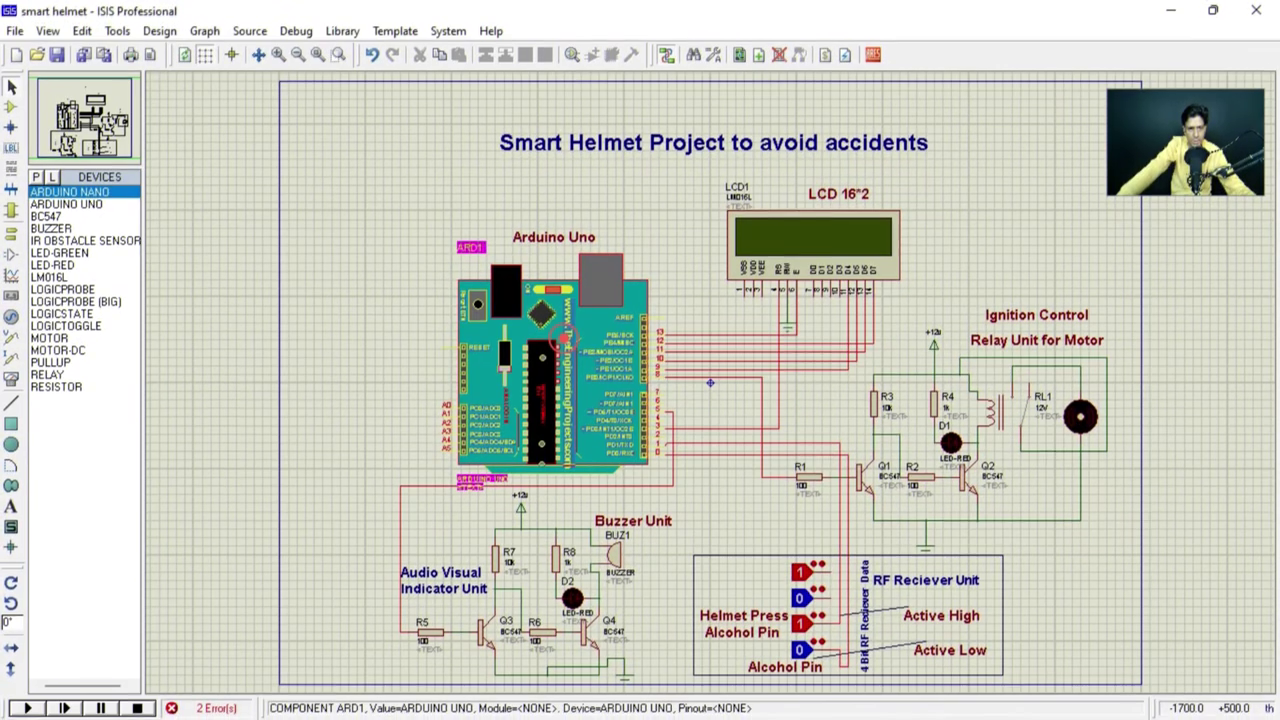
double_click(565, 347)
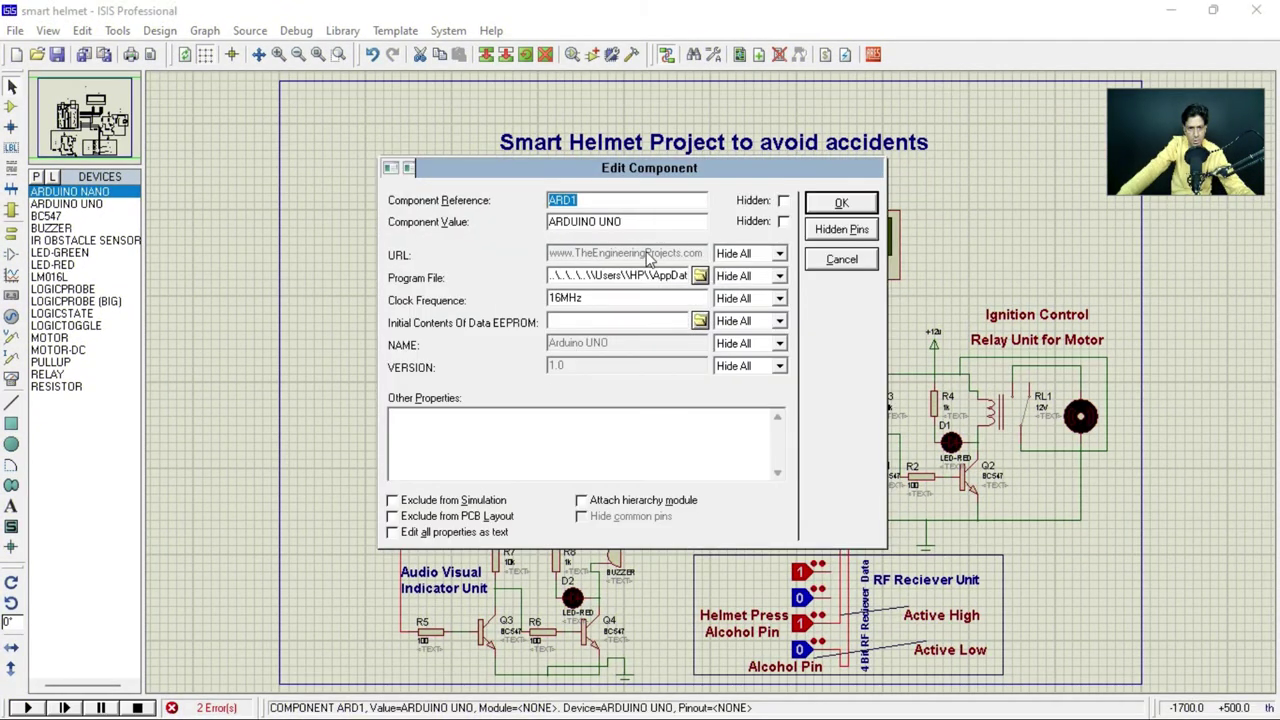
click(645, 277)
key(Right)
key(Right)
key(Right)
key(Right)
key(Right)
key(Right)
key(Right)
key(Right)
key(Right)
key(Right)
key(Right)
key(Right)
key(Right)
key(Right)
key(Right)
key(Right)
key(Right)
key(Right)
key(Right)
key(Right)
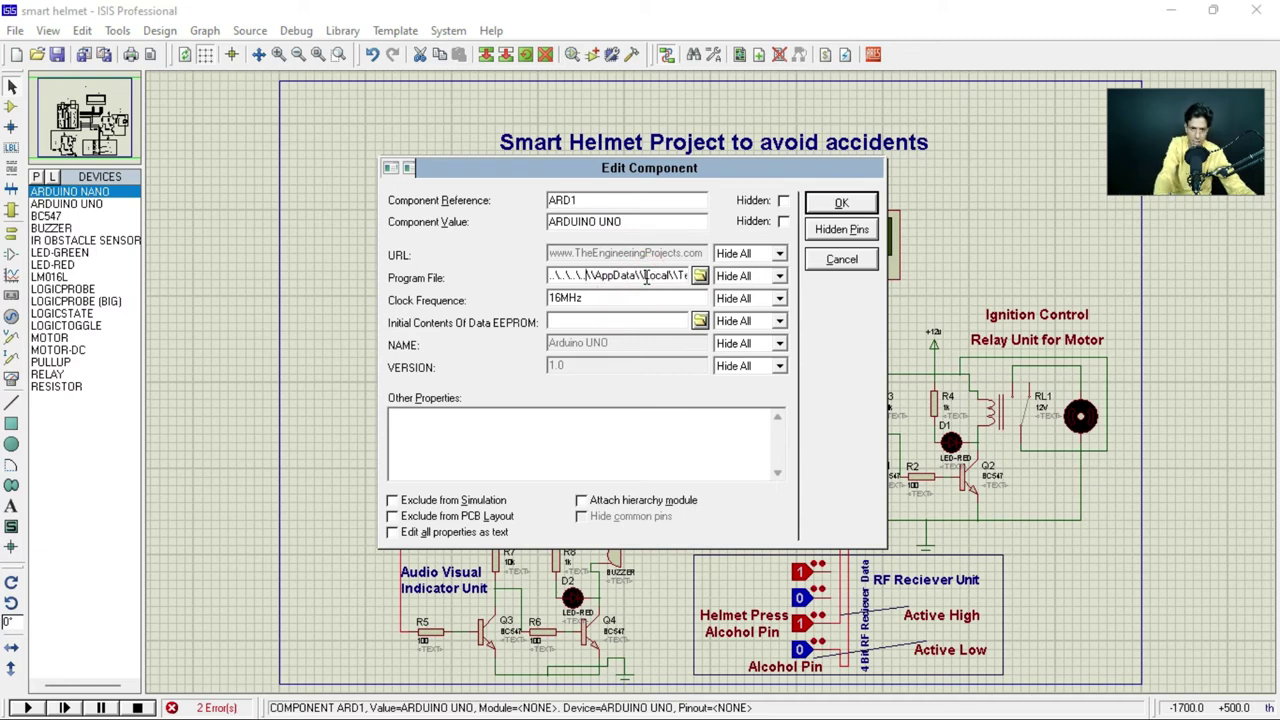
key(Right)
key(Right)
key(Right)
key(Right)
key(Right)
key(Right)
key(Right)
key(Right)
key(Right)
key(Right)
key(Right)
key(Right)
key(Right)
key(Right)
key(Right)
key(Right)
key(Right)
key(Right)
key(Right)
key(Right)
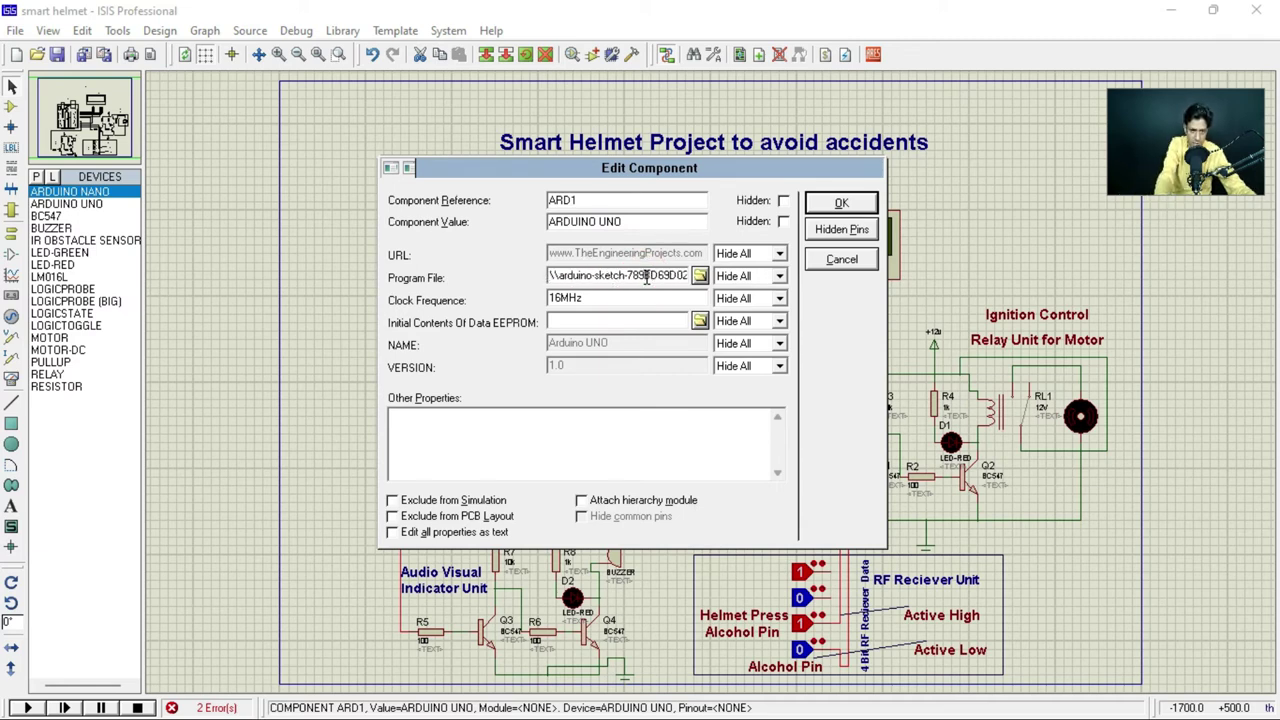
key(Right)
key(Right)
key(Right)
key(Right)
key(Right)
key(Right)
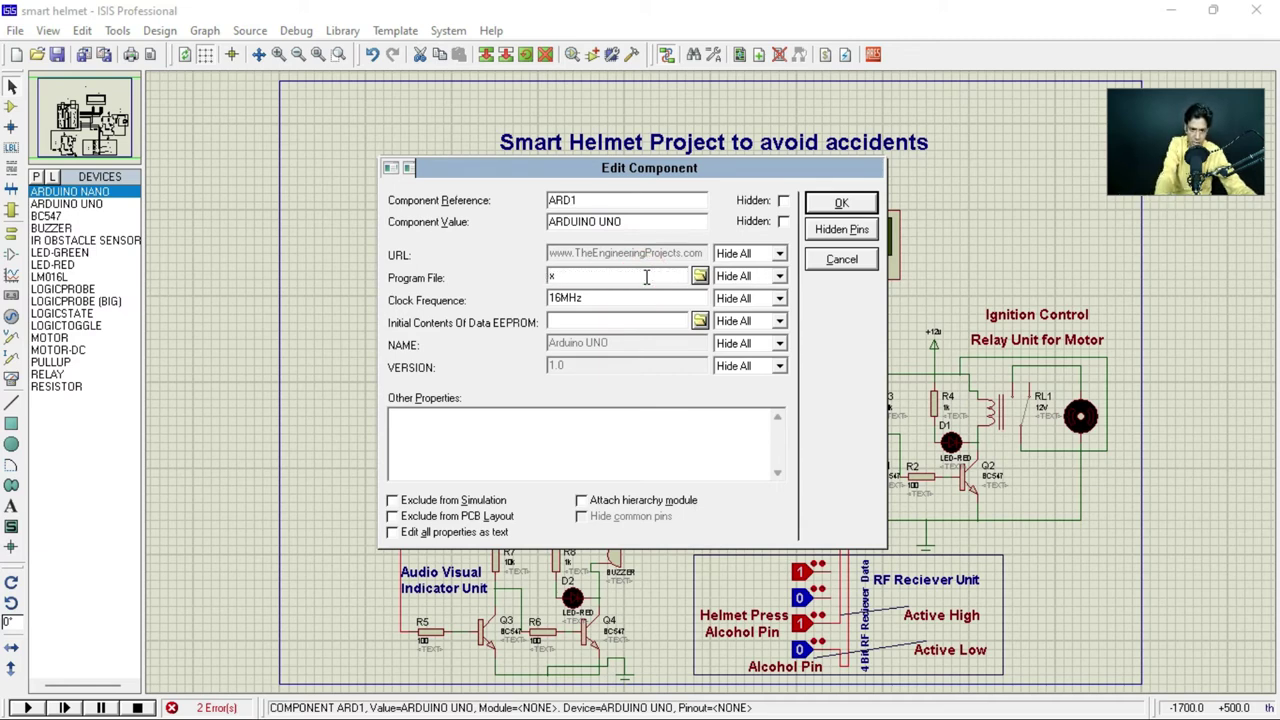
click(646, 277)
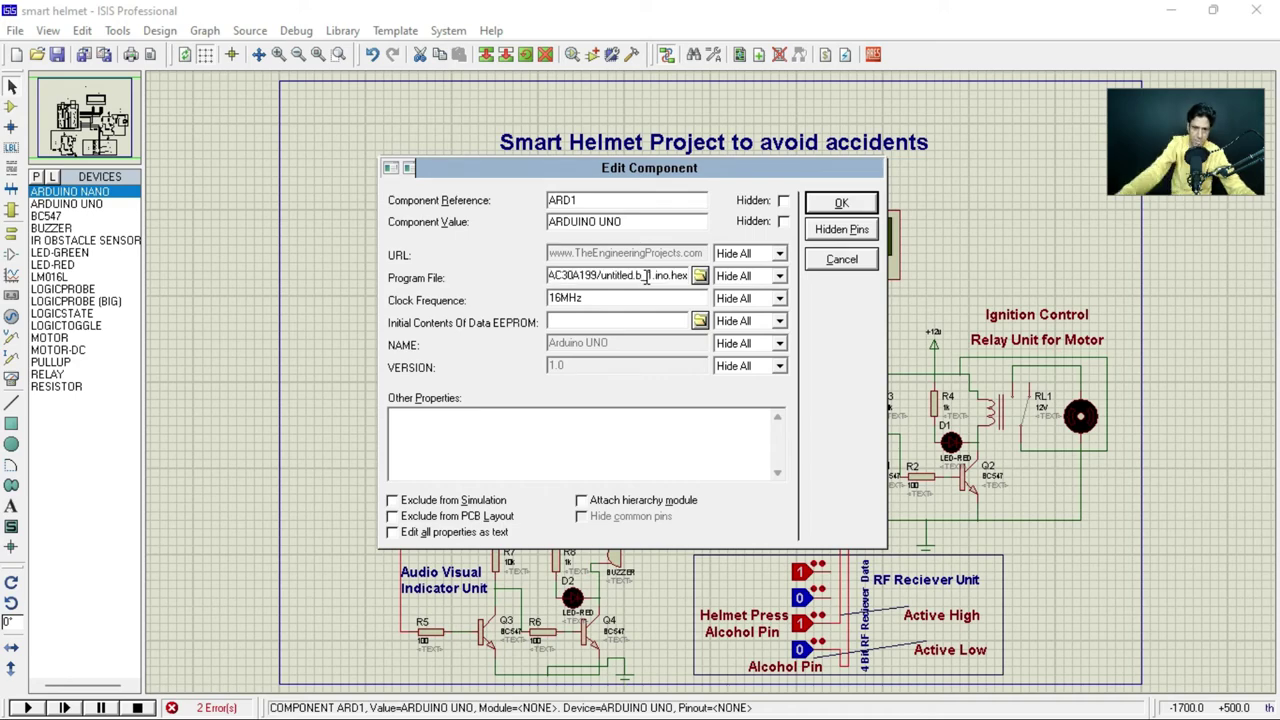
click(816, 206)
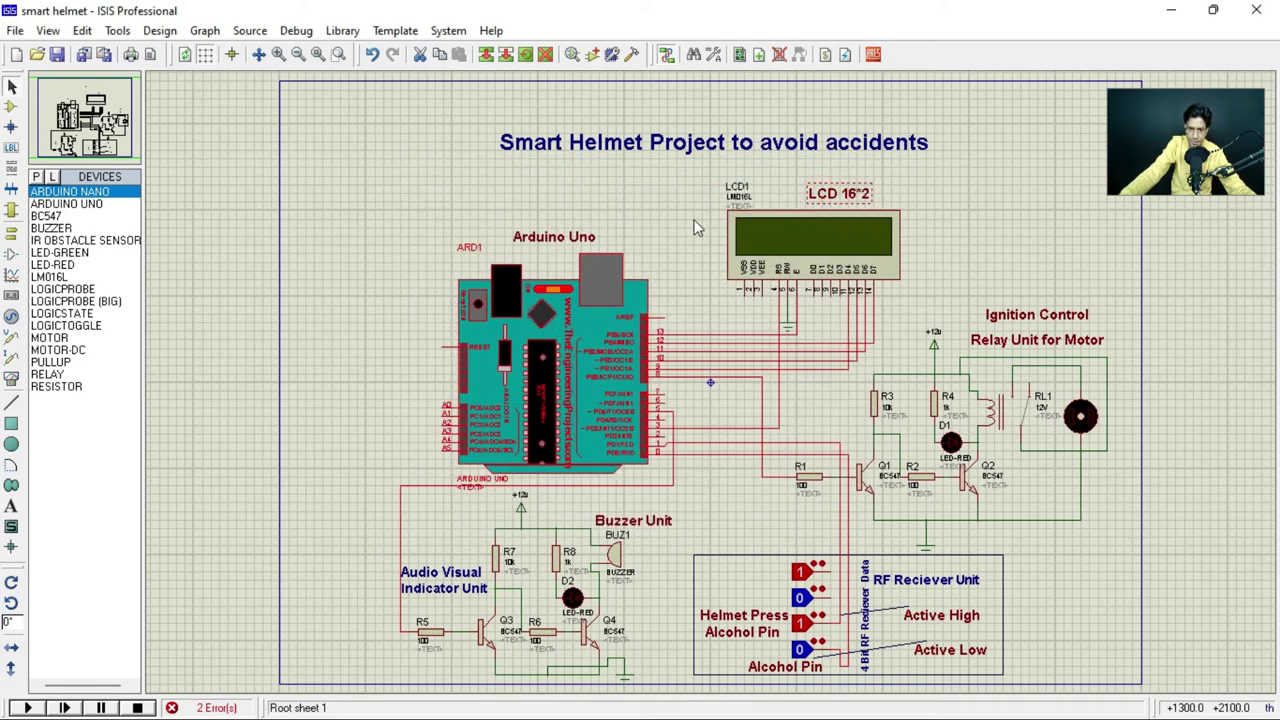
Step: Start the smart helmet circuit simulation and check the startup text on the 16*2 LCD
click(228, 590)
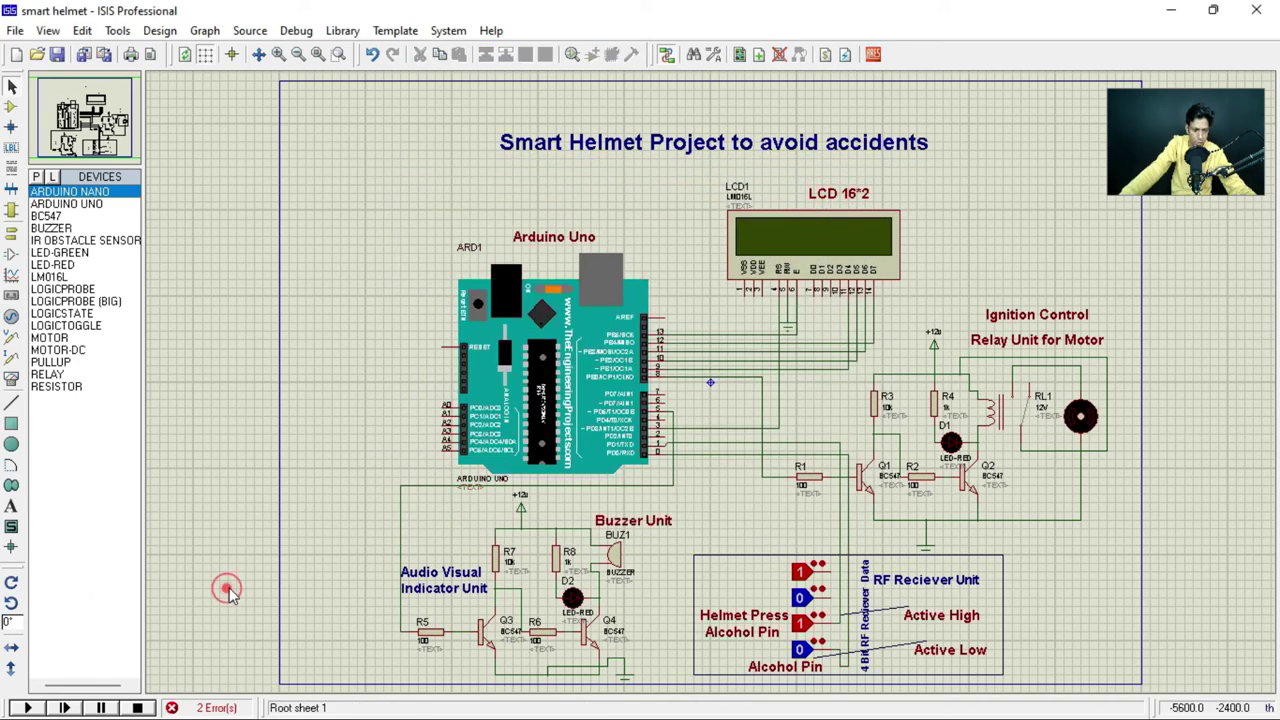
click(27, 707)
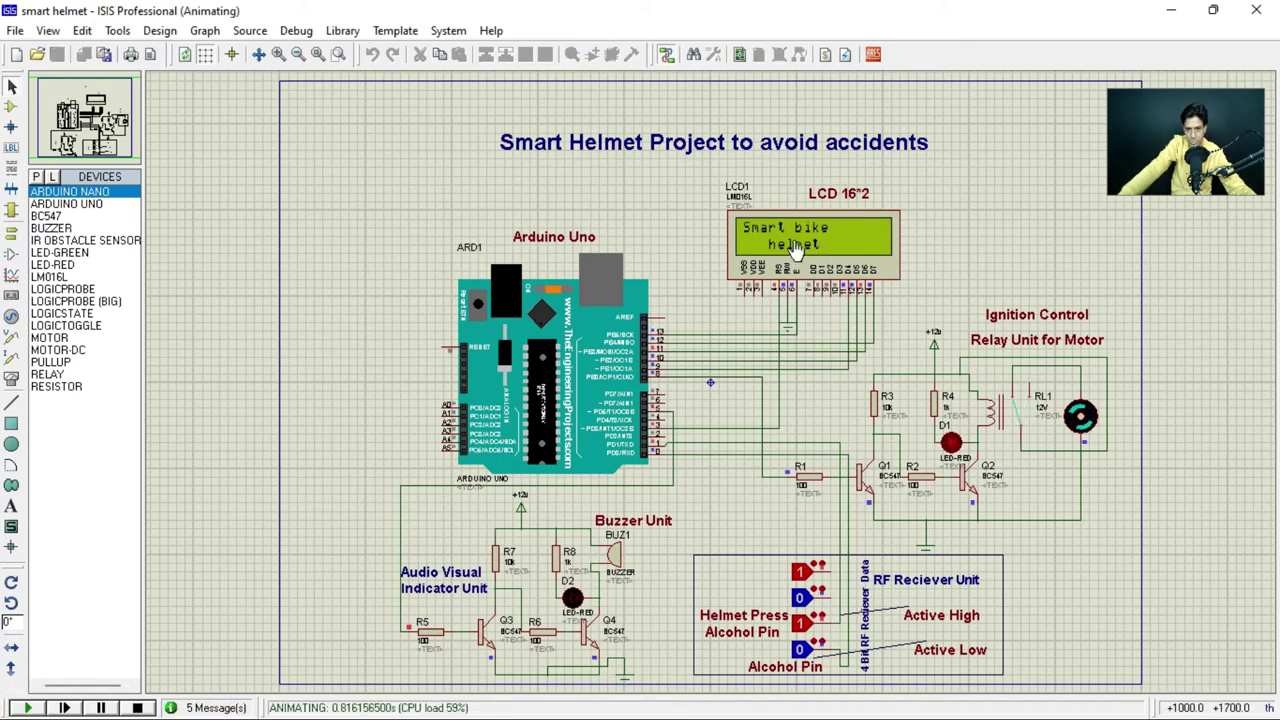
scroll(592, 445, up, 2)
scroll(700, 391, down, 1)
scroll(700, 408, up, 2)
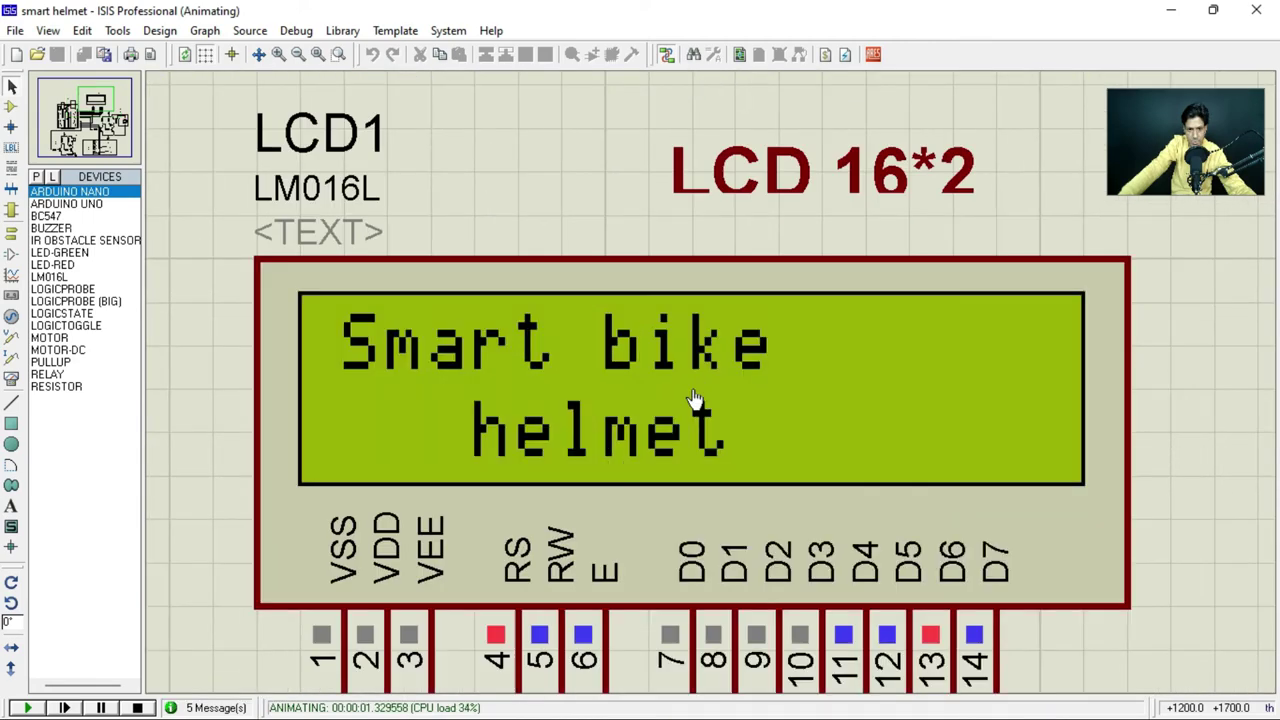
scroll(680, 391, down, 3)
scroll(620, 315, up, 1)
scroll(618, 330, down, 1)
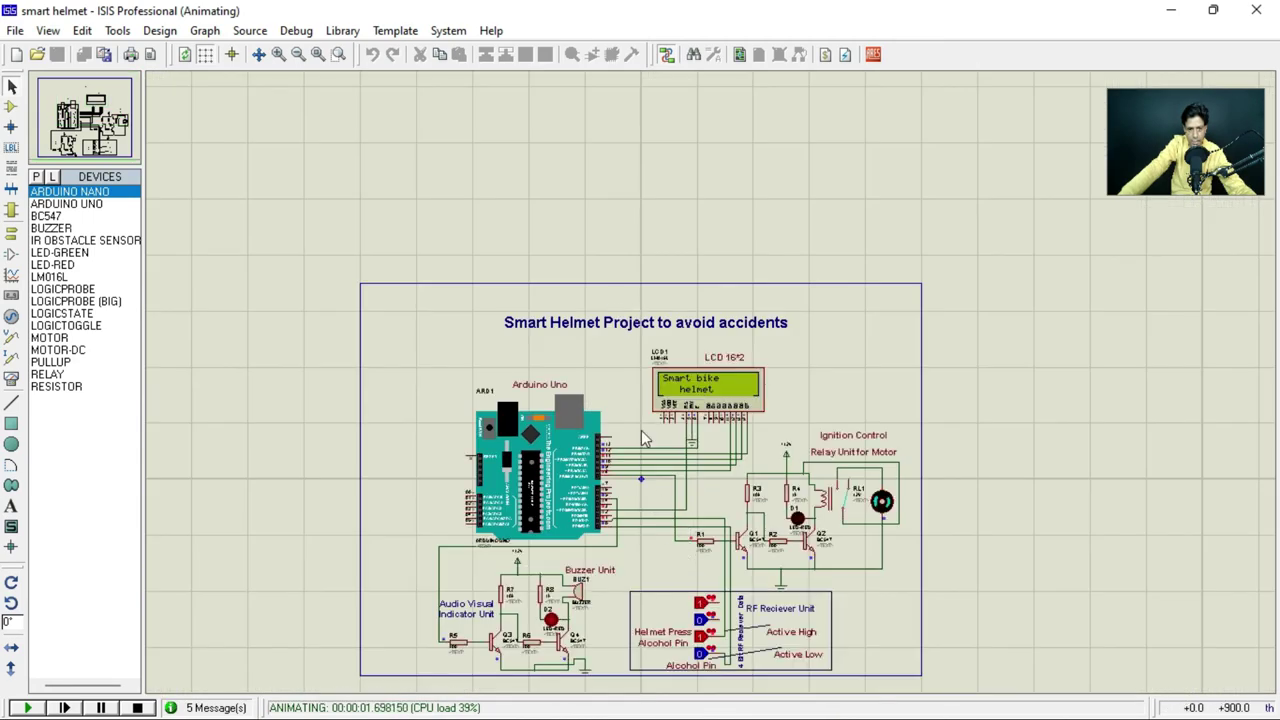
Step: Examine the logic inputs of the RF receiver unit and the message on the LCD
scroll(720, 560, down, 1)
scroll(712, 388, up, 2)
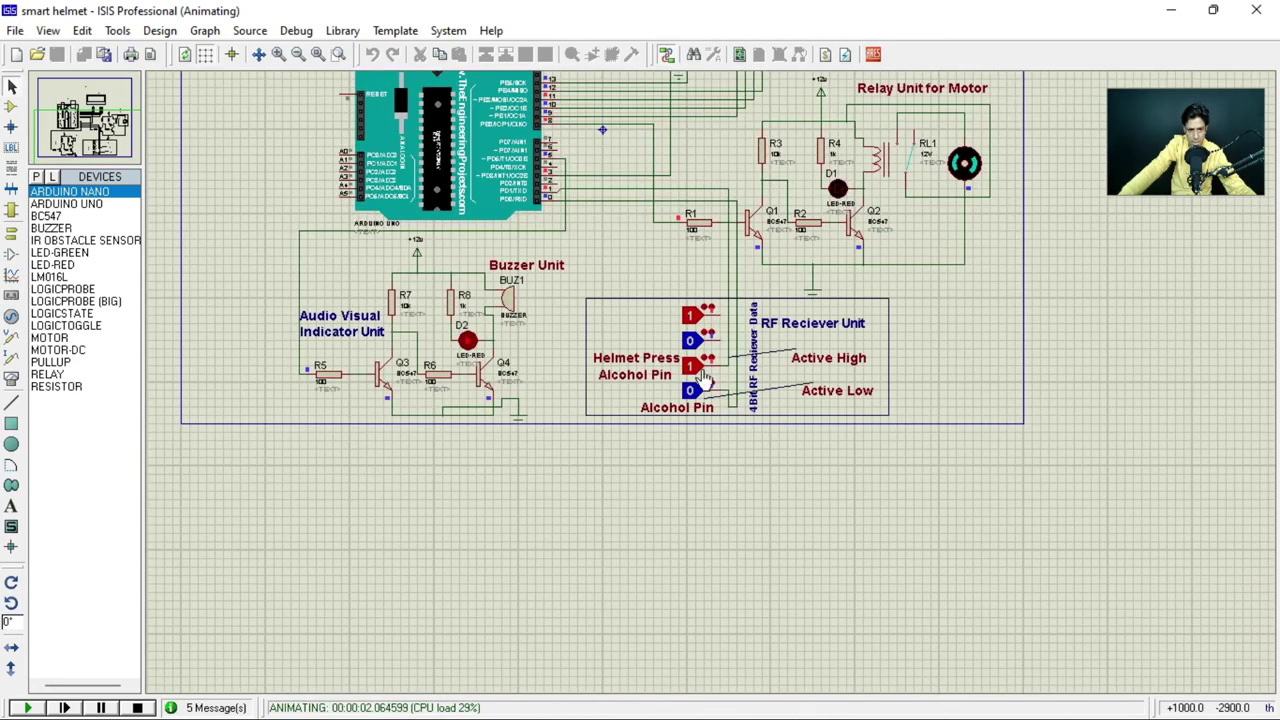
scroll(712, 388, up, 2)
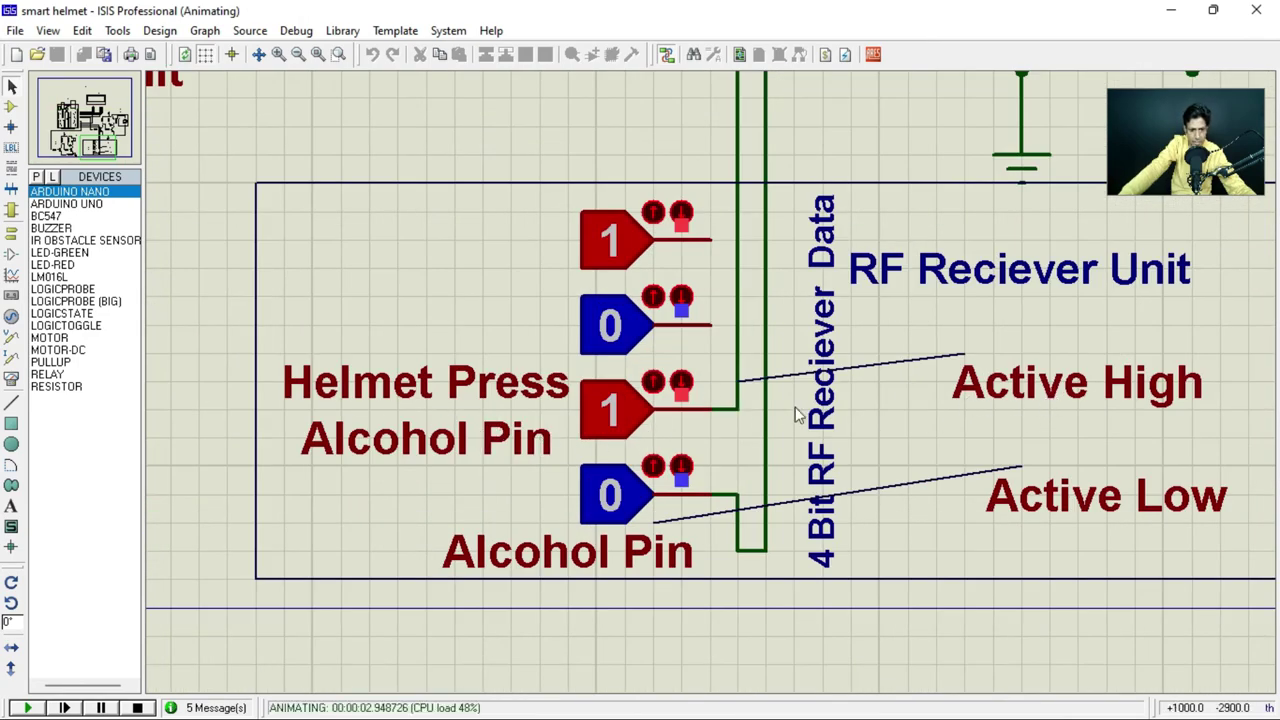
scroll(697, 474, down, 1)
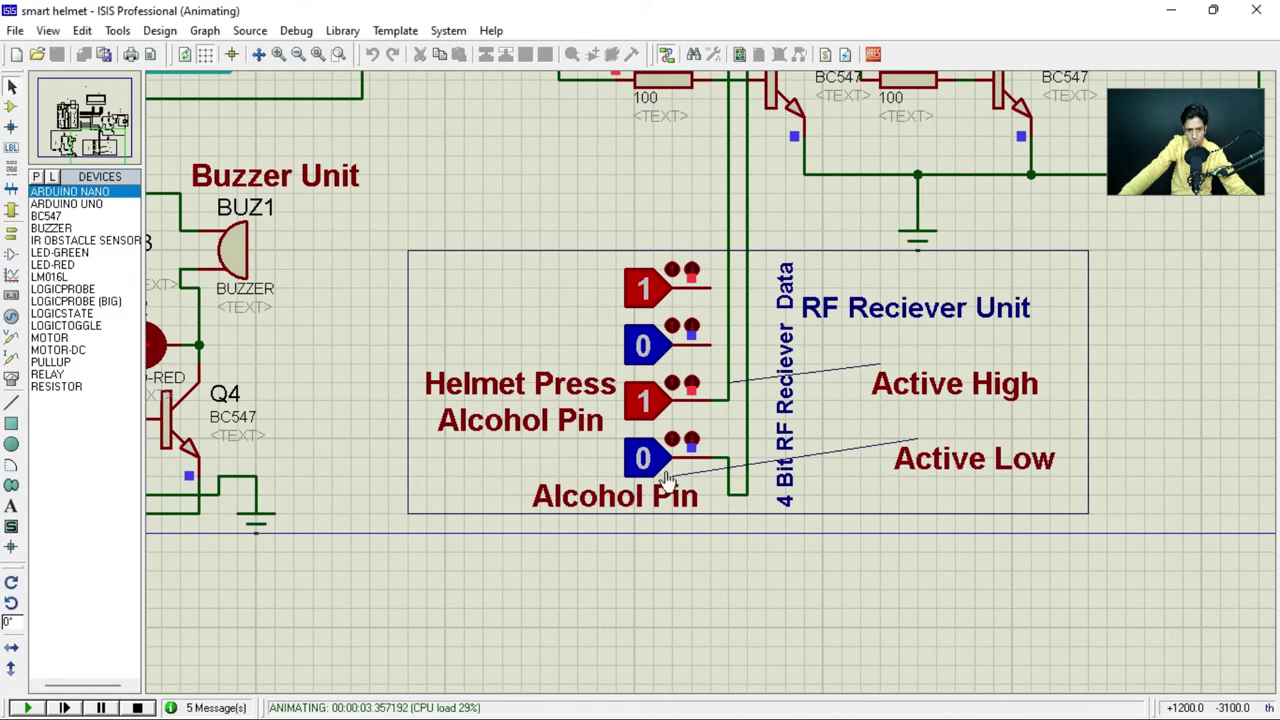
scroll(935, 497, down, 3)
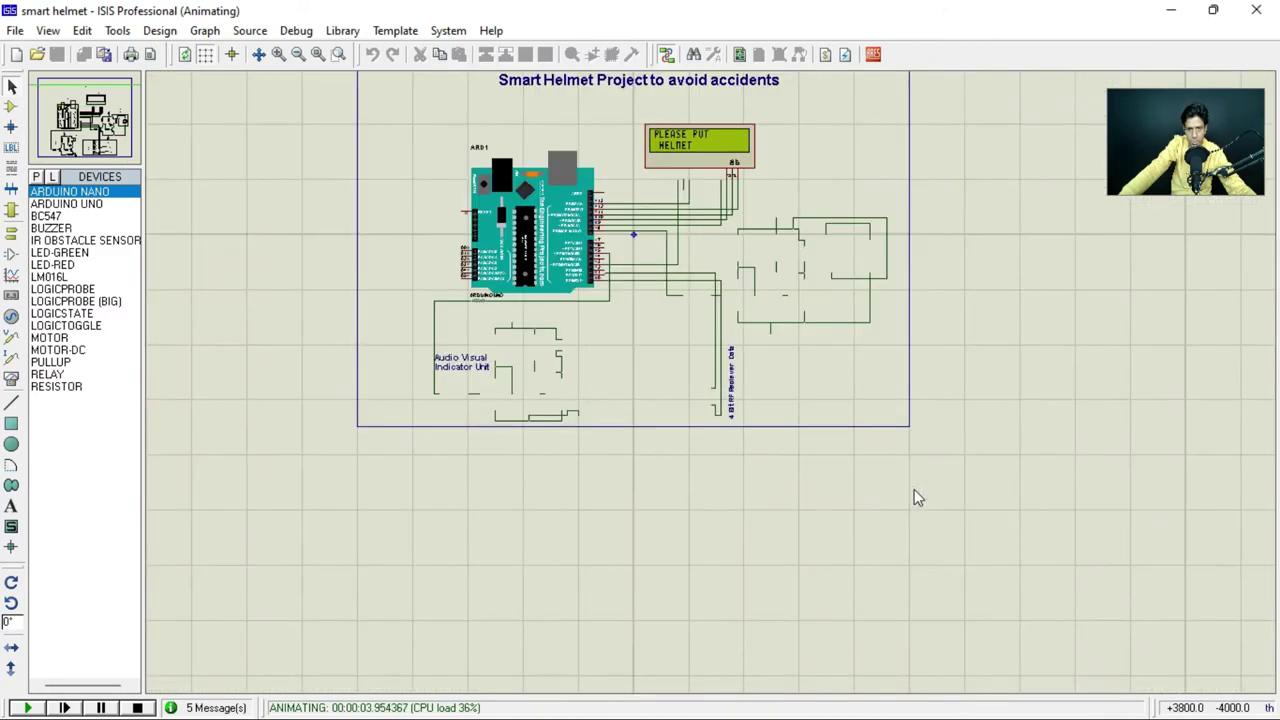
scroll(708, 390, up, 2)
scroll(708, 390, down, 1)
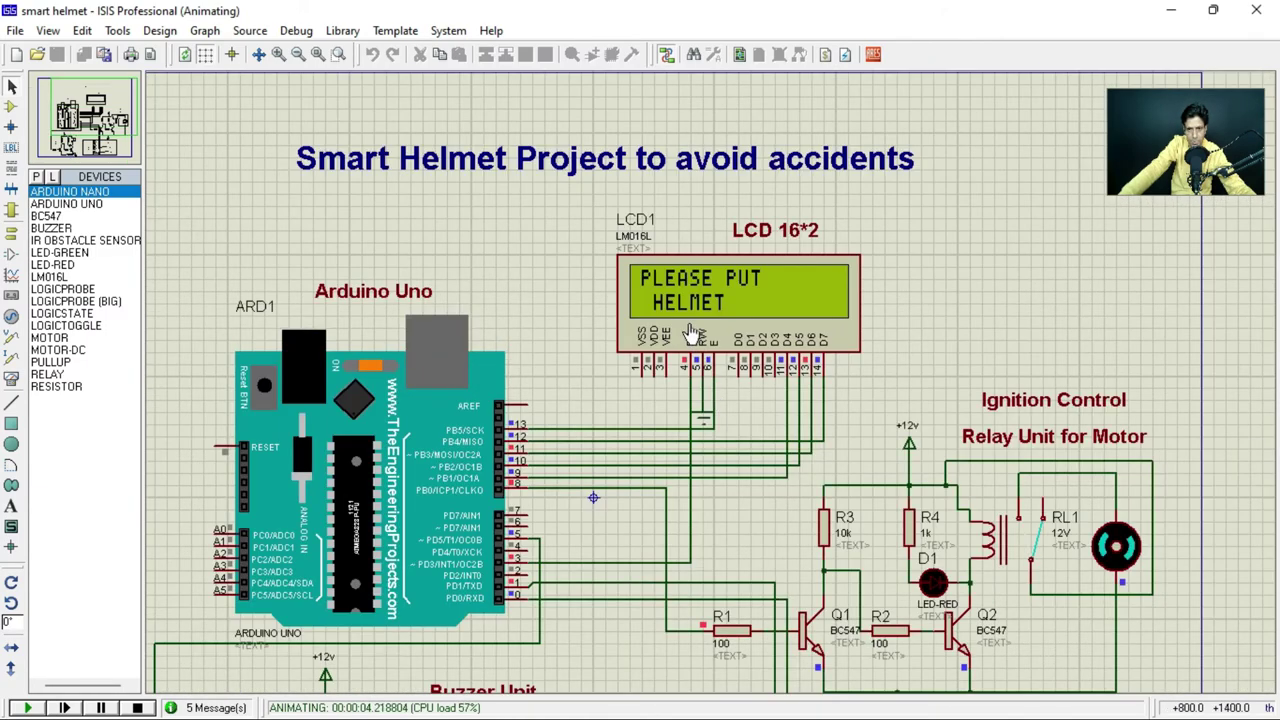
Step: Switch the helmet press input of the RF receiver unit to logic 0 and check the LCD response
scroll(680, 266, down, 1)
scroll(722, 505, up, 1)
scroll(718, 596, up, 2)
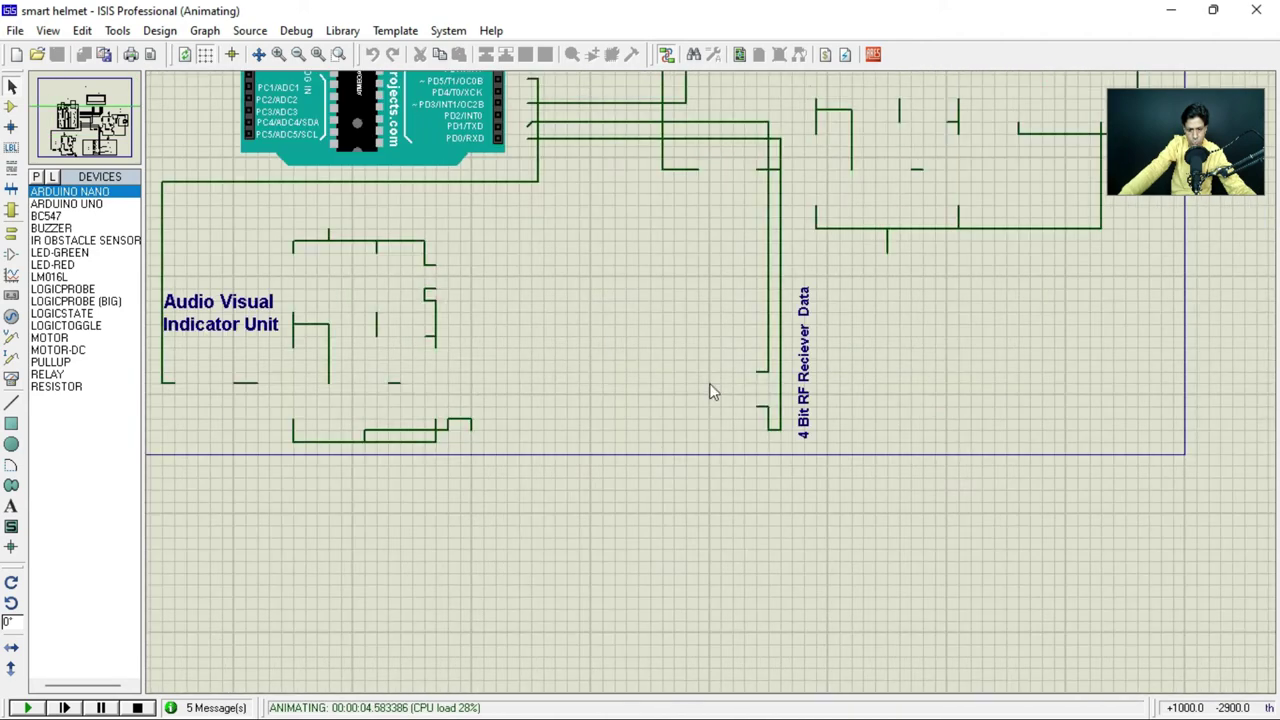
scroll(711, 389, down, 1)
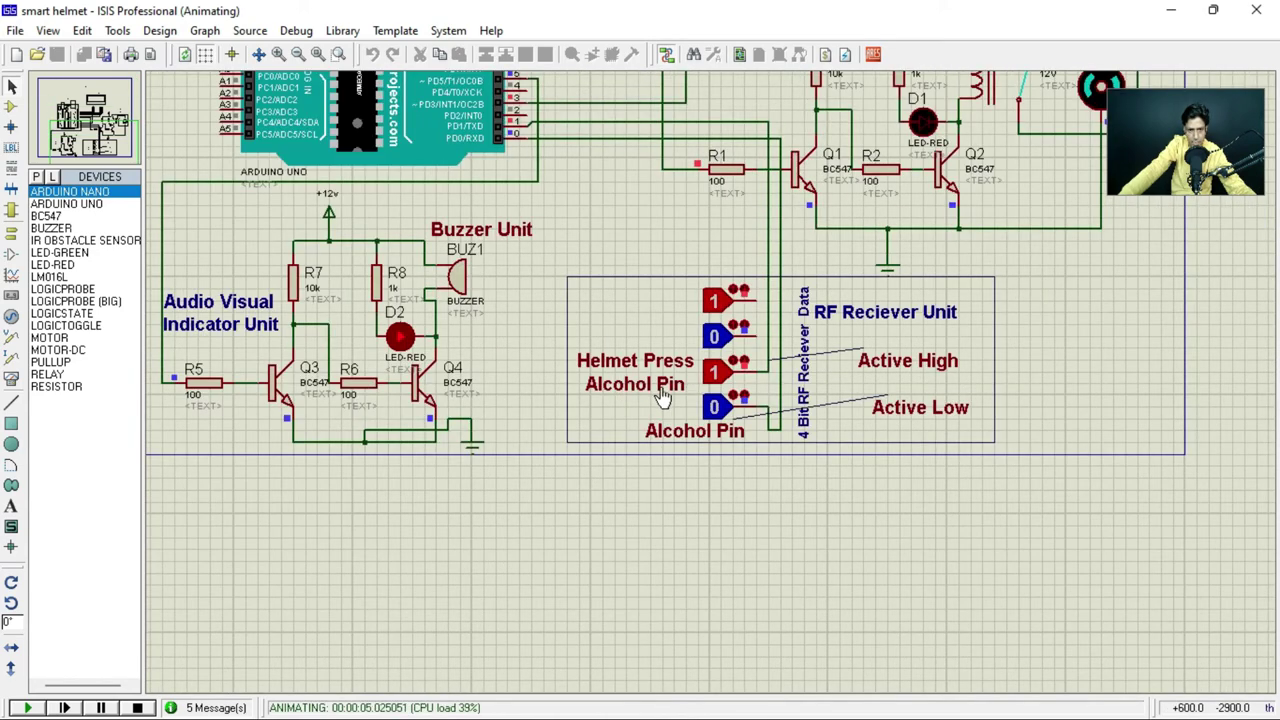
click(713, 376)
scroll(717, 382, up, 1)
scroll(711, 390, up, 1)
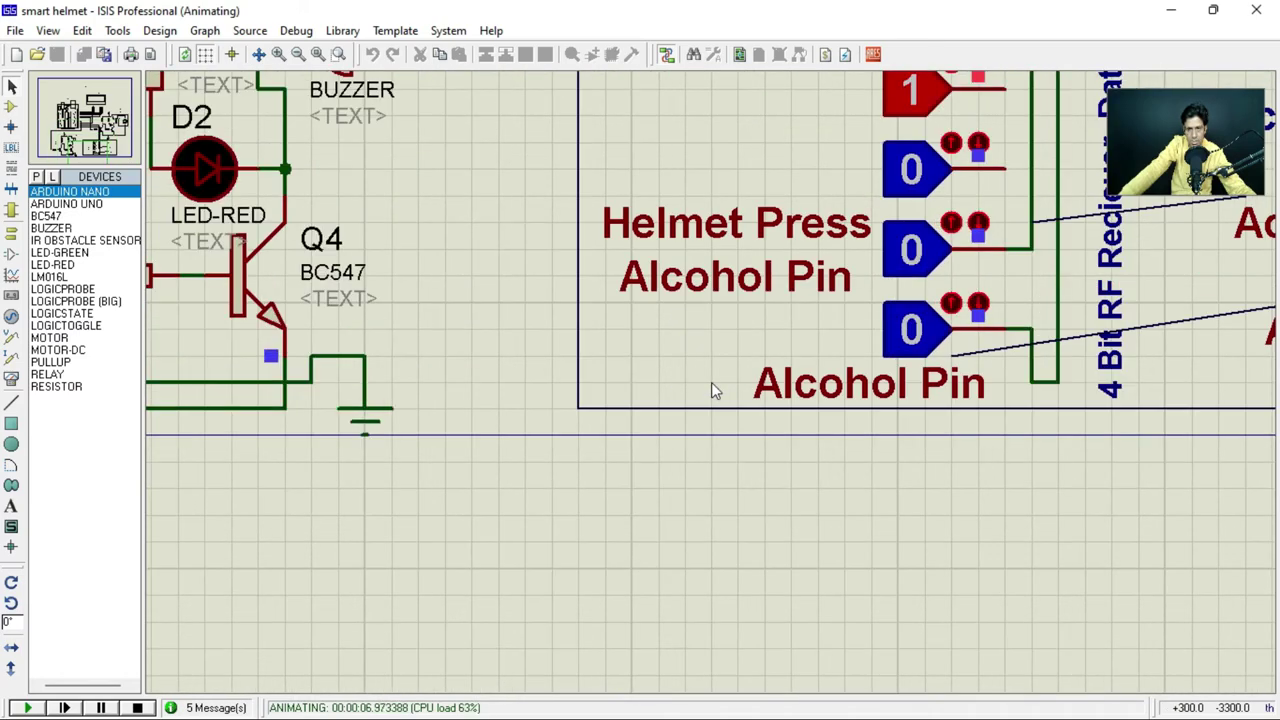
scroll(626, 398, down, 1)
scroll(626, 398, down, 1)
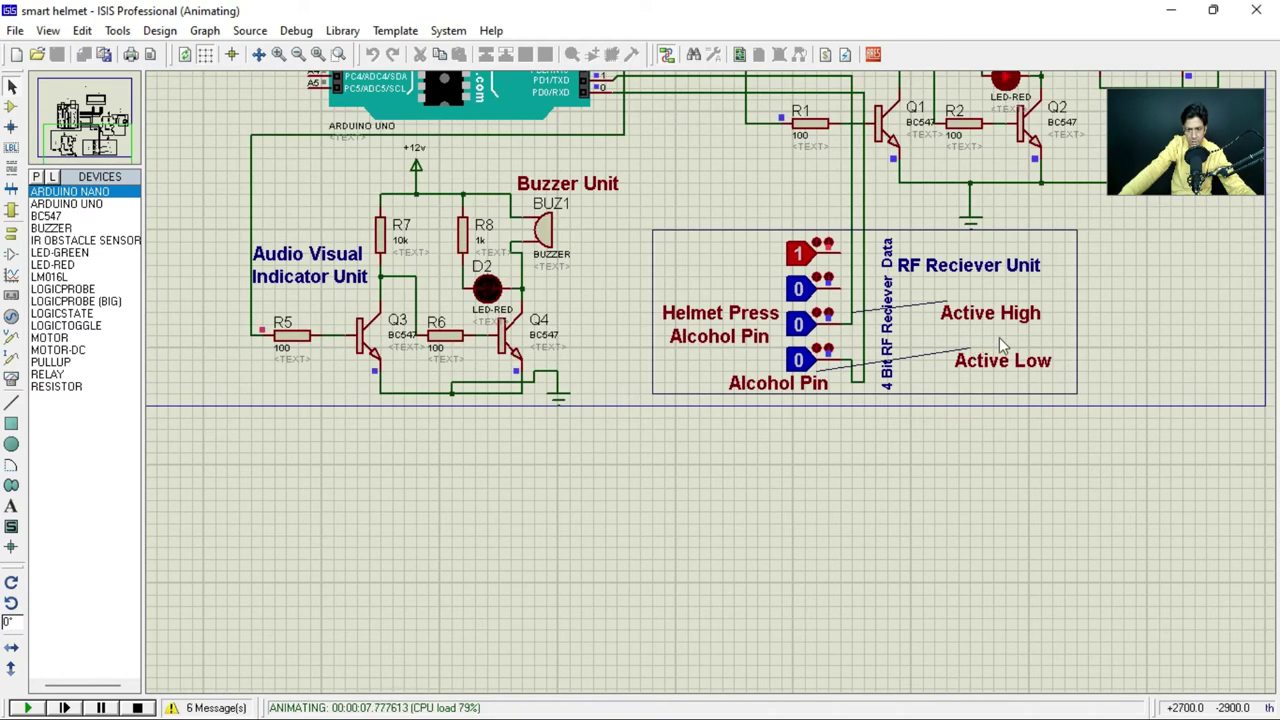
scroll(749, 386, down, 1)
scroll(773, 333, down, 1)
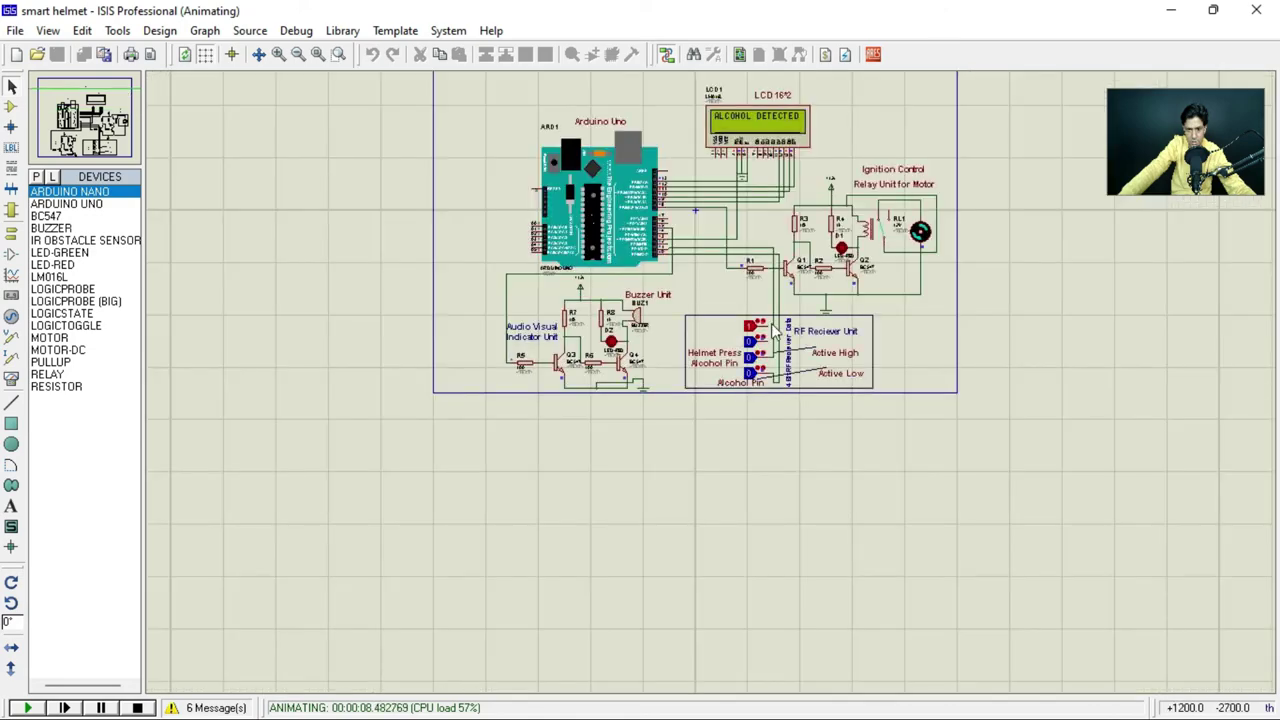
scroll(770, 135, up, 1)
scroll(699, 372, down, 1)
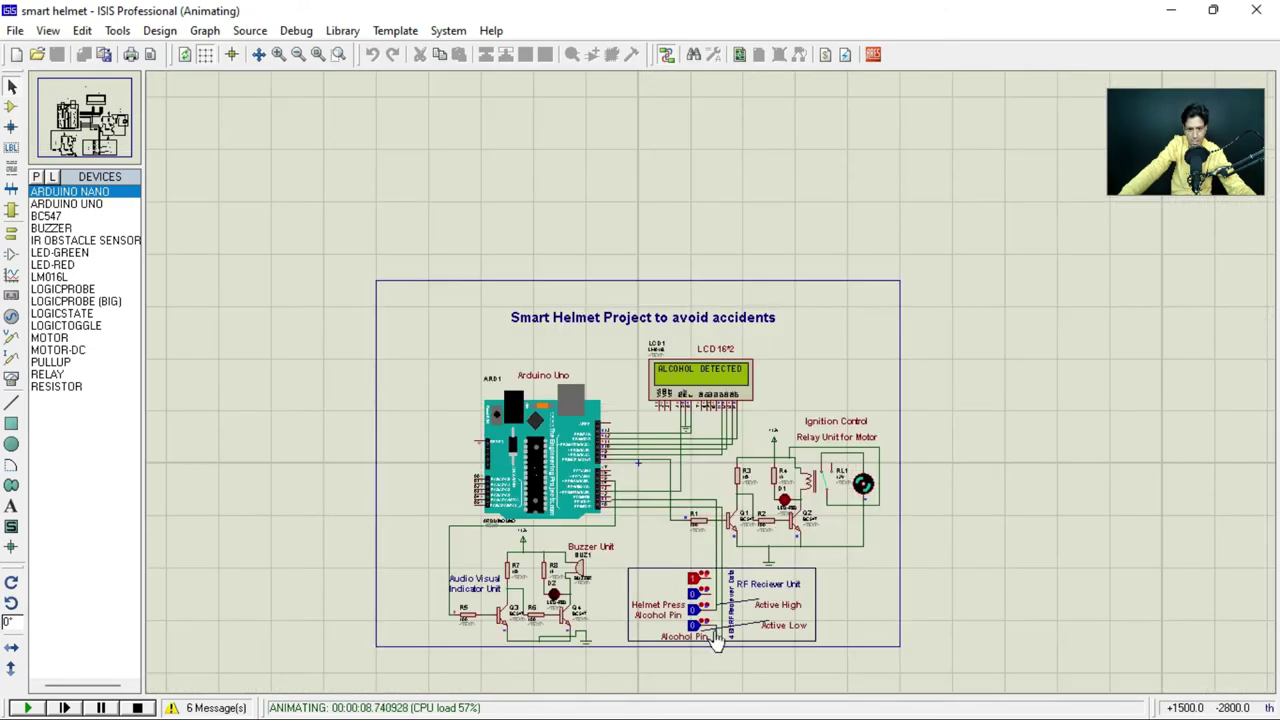
Step: Switch the alcohol pin input to logic 1 and check the LCD and the ignition relay's motor
scroll(713, 390, up, 1)
scroll(713, 390, up, 1)
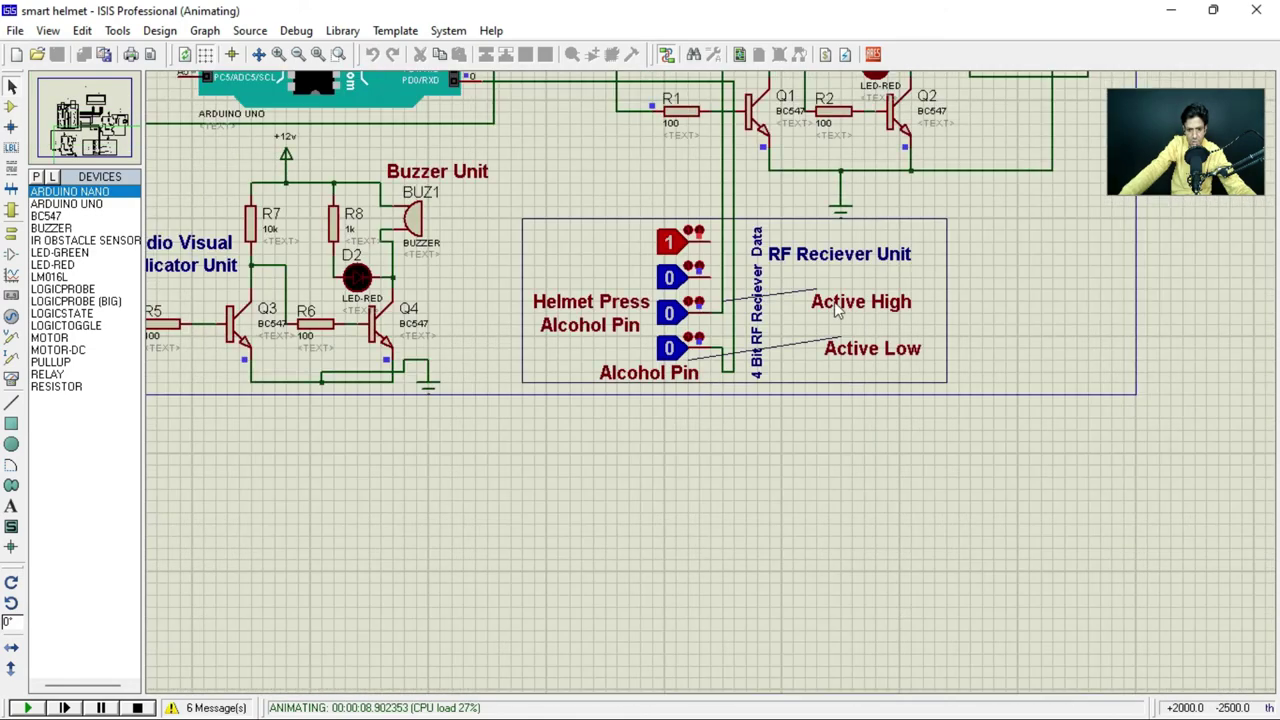
click(666, 348)
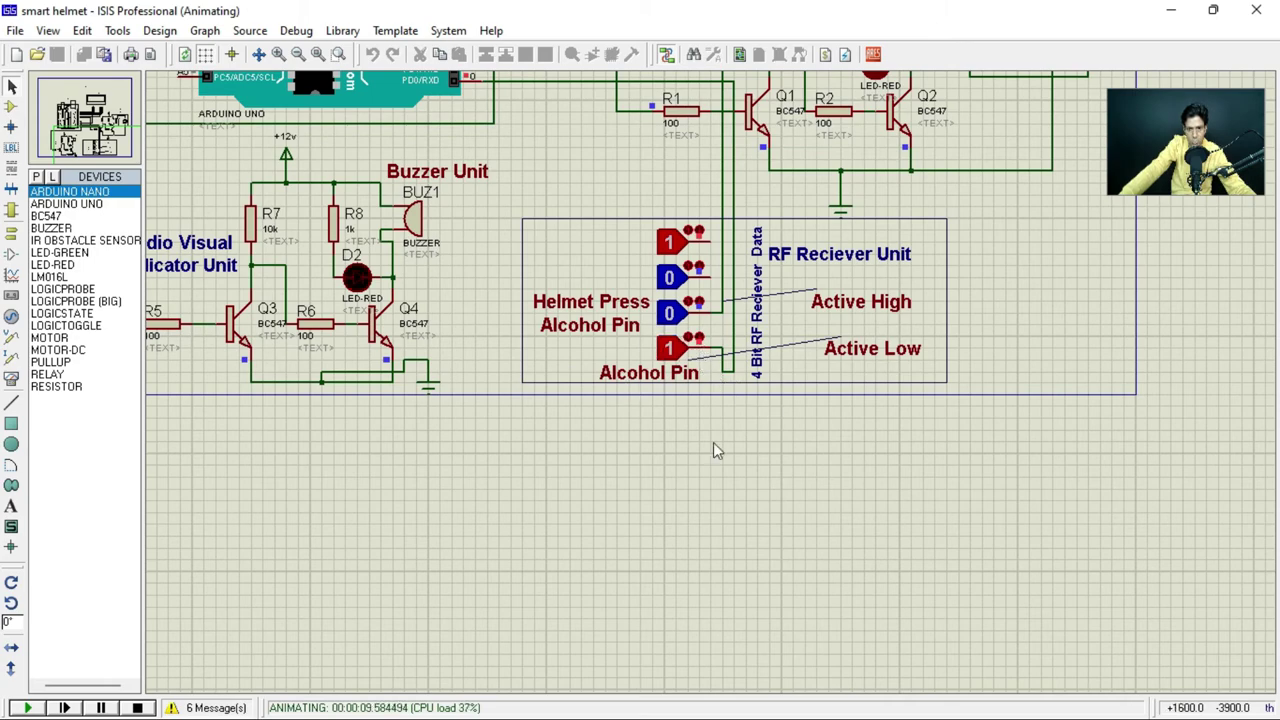
scroll(709, 451, down, 2)
scroll(703, 229, up, 2)
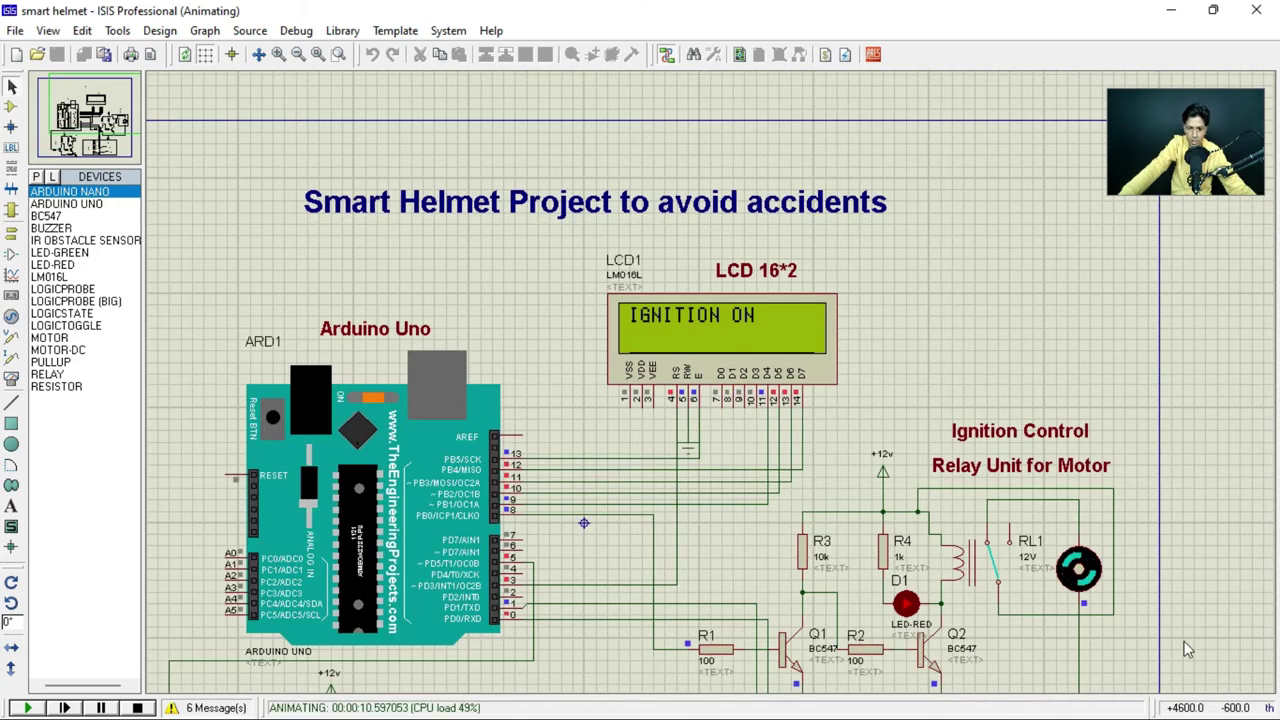
scroll(712, 390, down, 1)
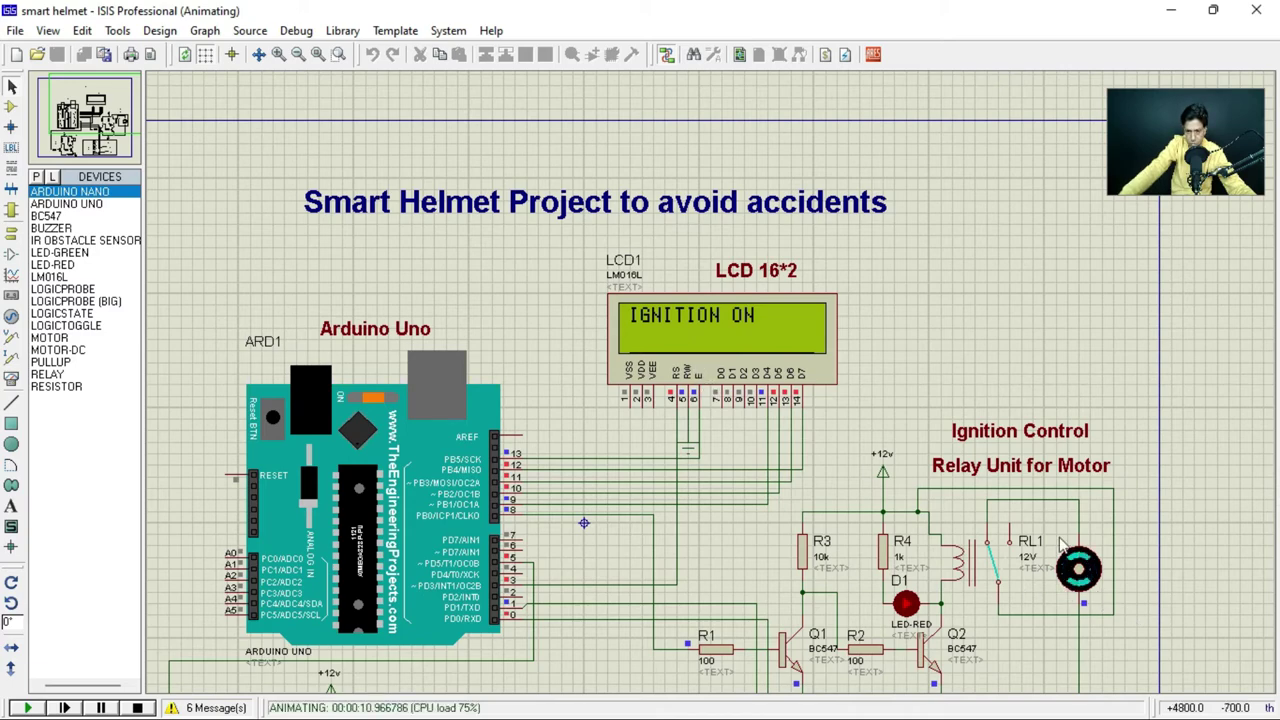
scroll(1085, 590, up, 4)
scroll(537, 402, down, 2)
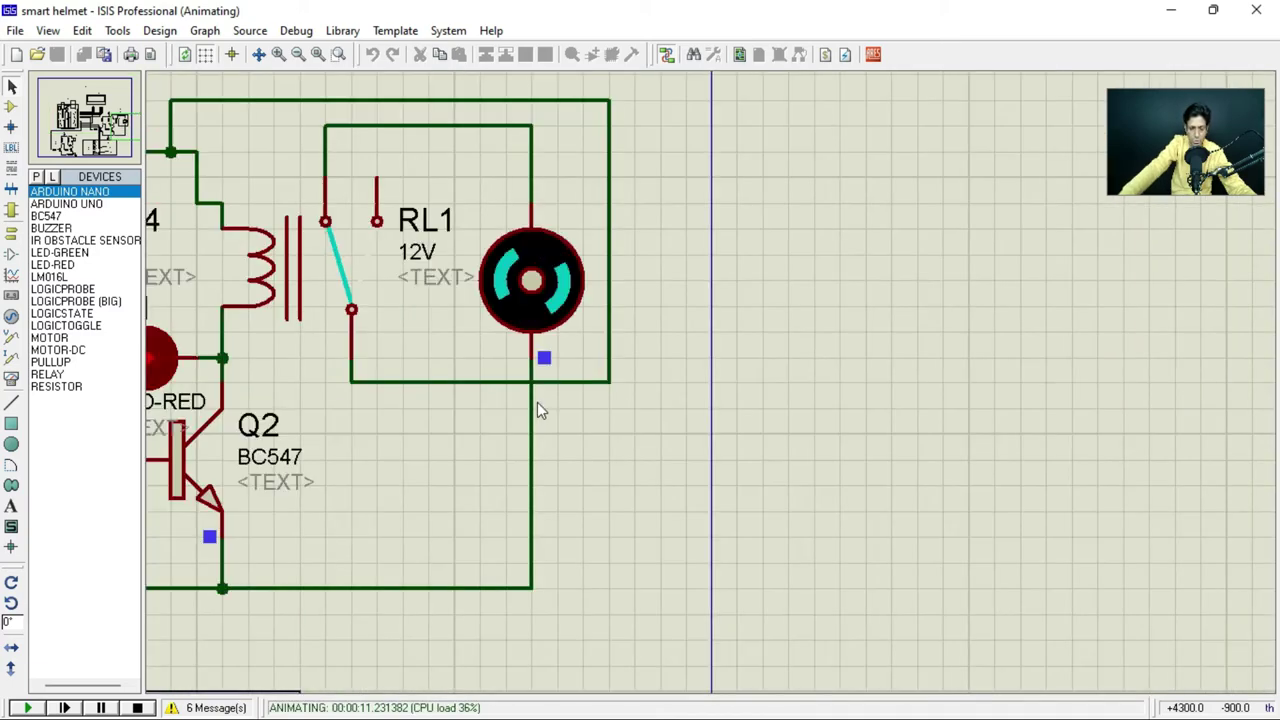
Step: Toggle the helmet press input to logic 1 and back to 0 to test the ignition control
scroll(450, 320, down, 1)
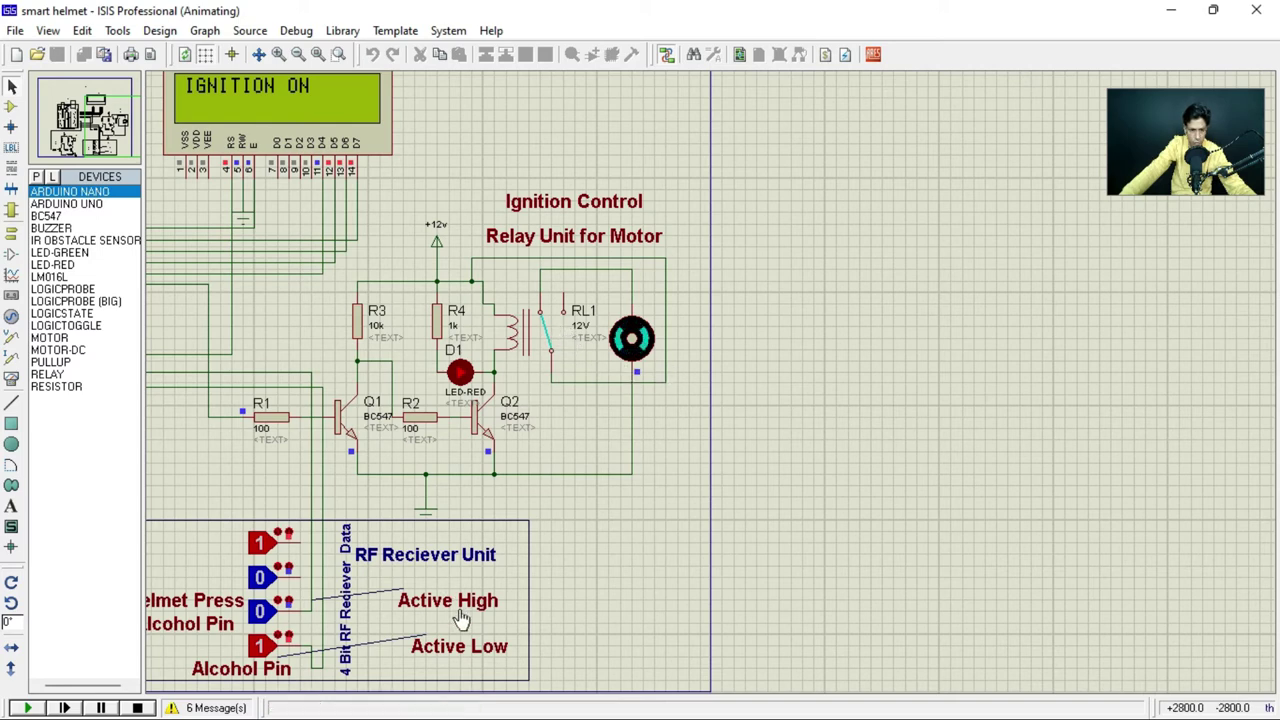
click(258, 612)
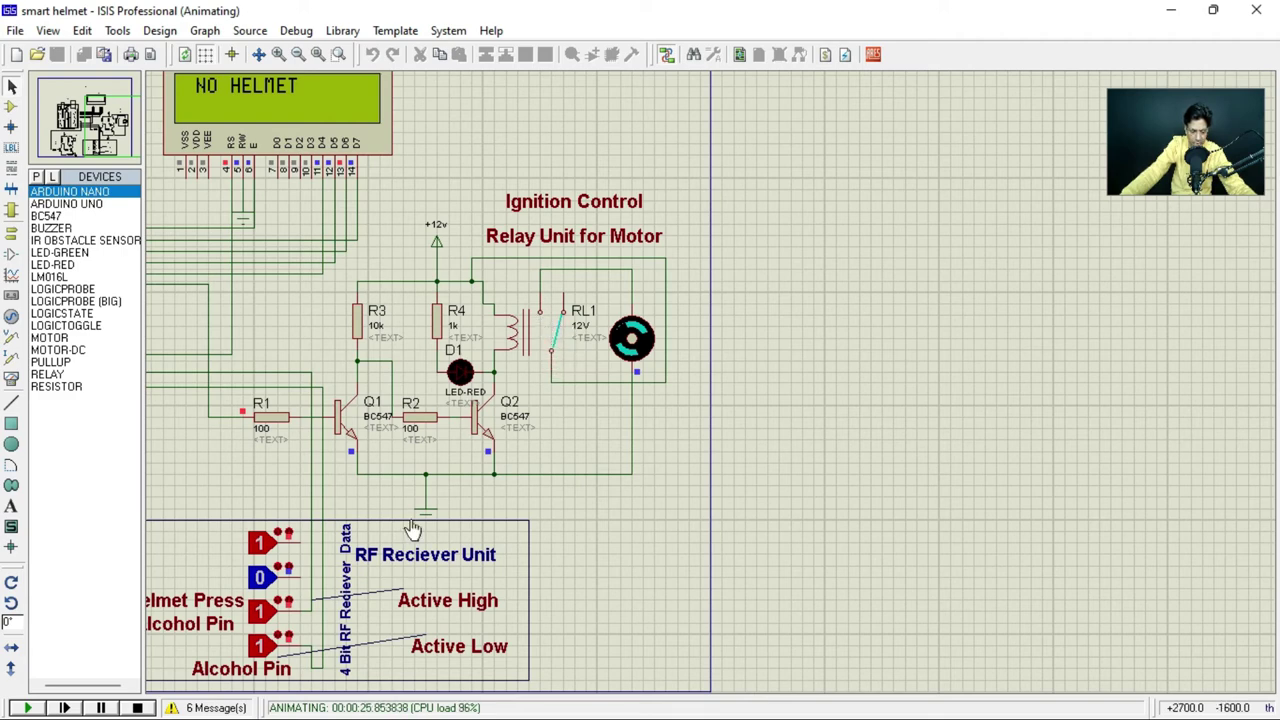
click(260, 615)
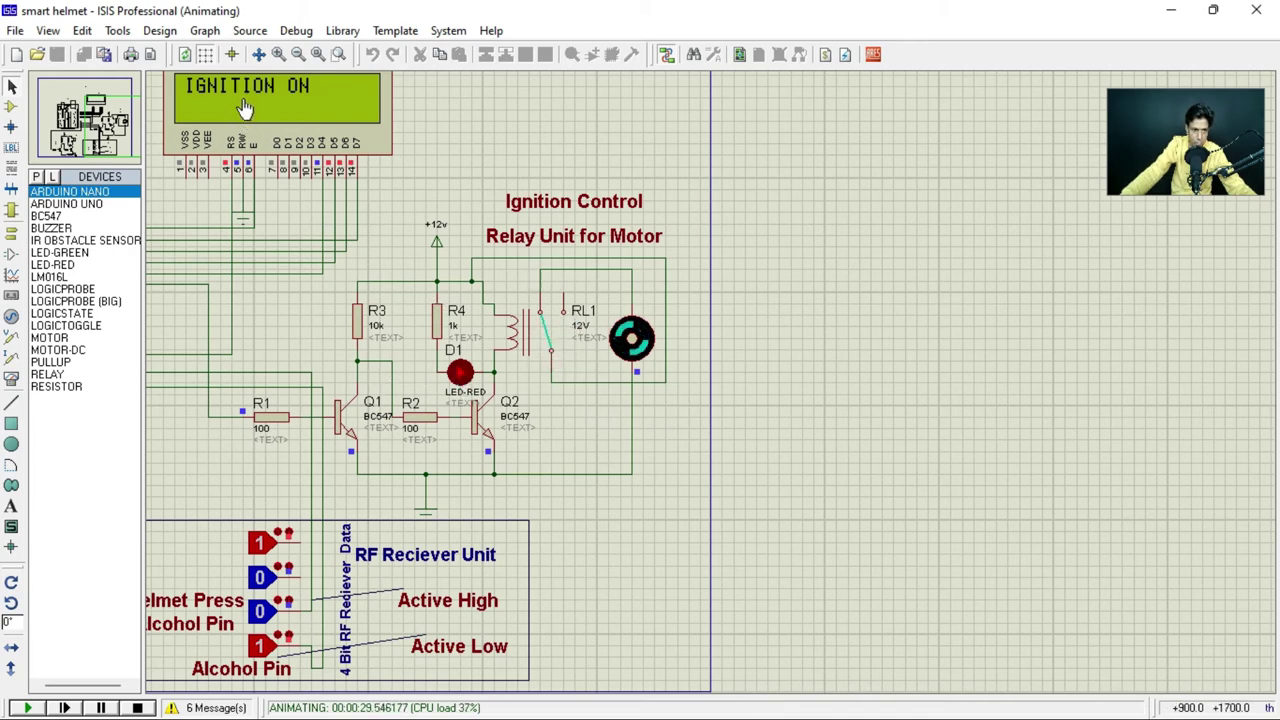
Step: Switch the alcohol pin input to logic 0 and inspect the LCD, the relay unit and the audio visual indicator unit
click(262, 646)
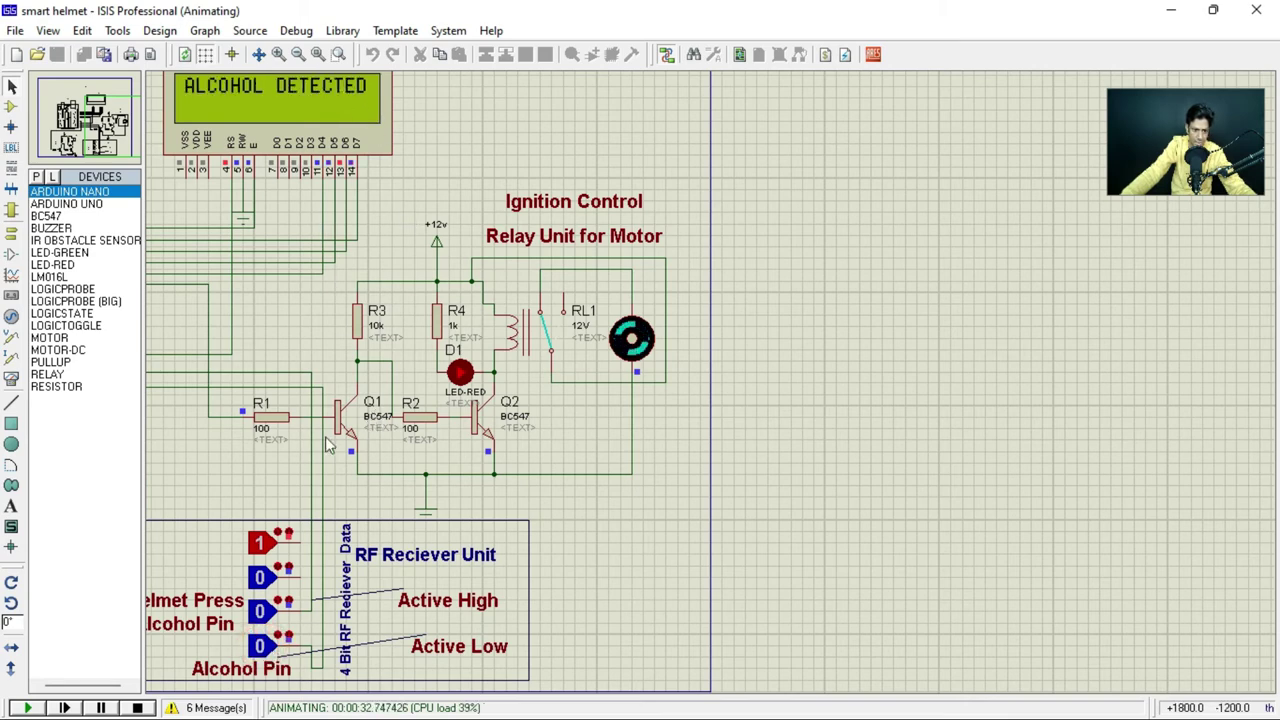
scroll(612, 412, down, 1)
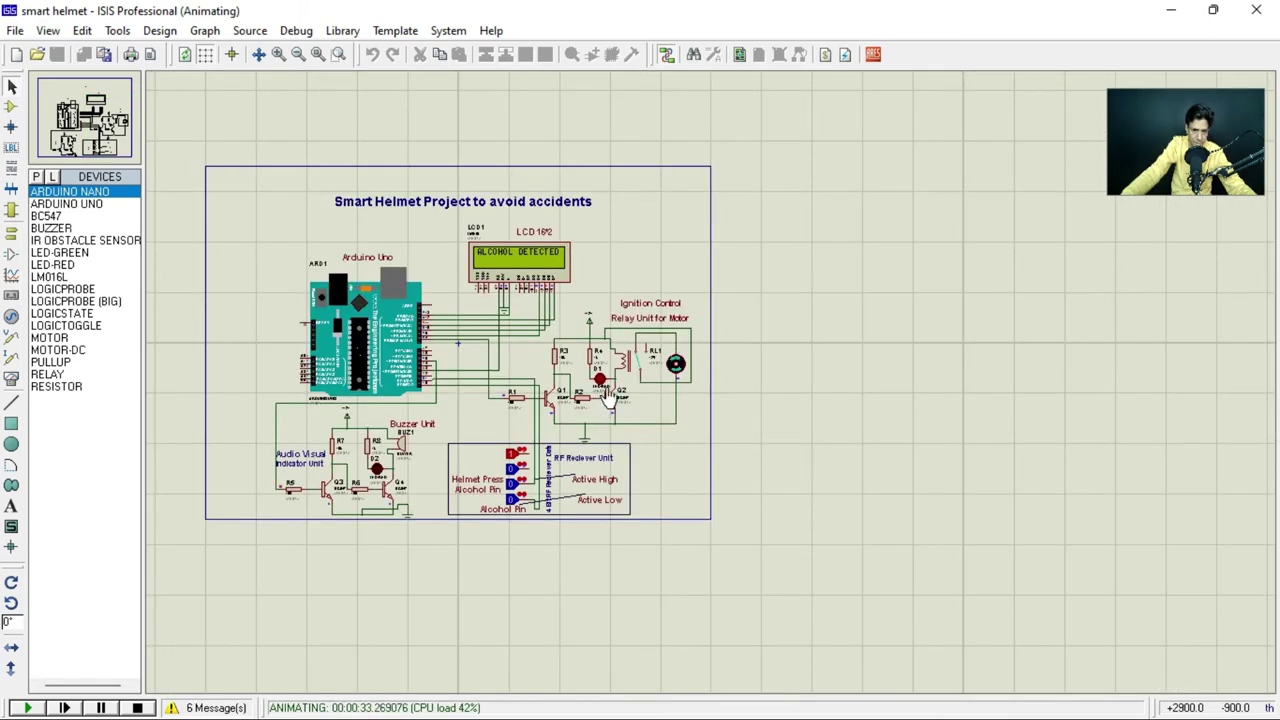
scroll(345, 495, up, 2)
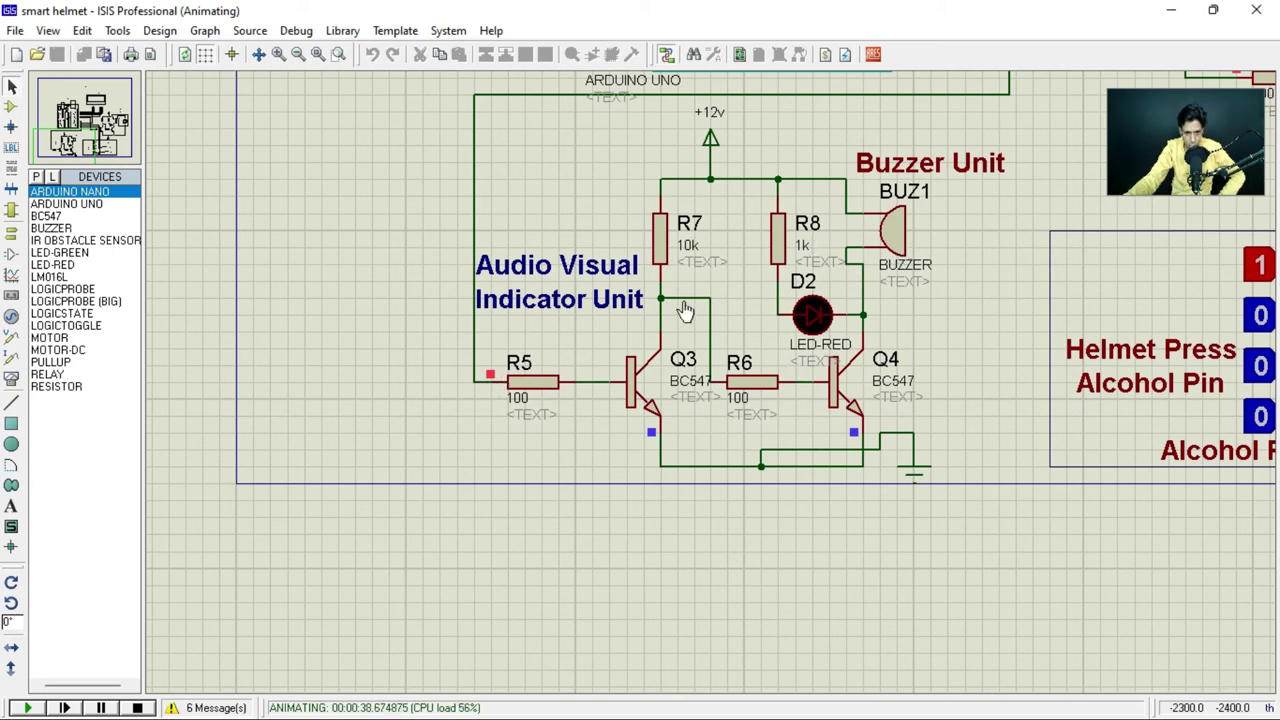
Step: Switch the alcohol pin input back to logic 1 and check the LCD and the motor of the ignition relay unit
scroll(330, 410, down, 1)
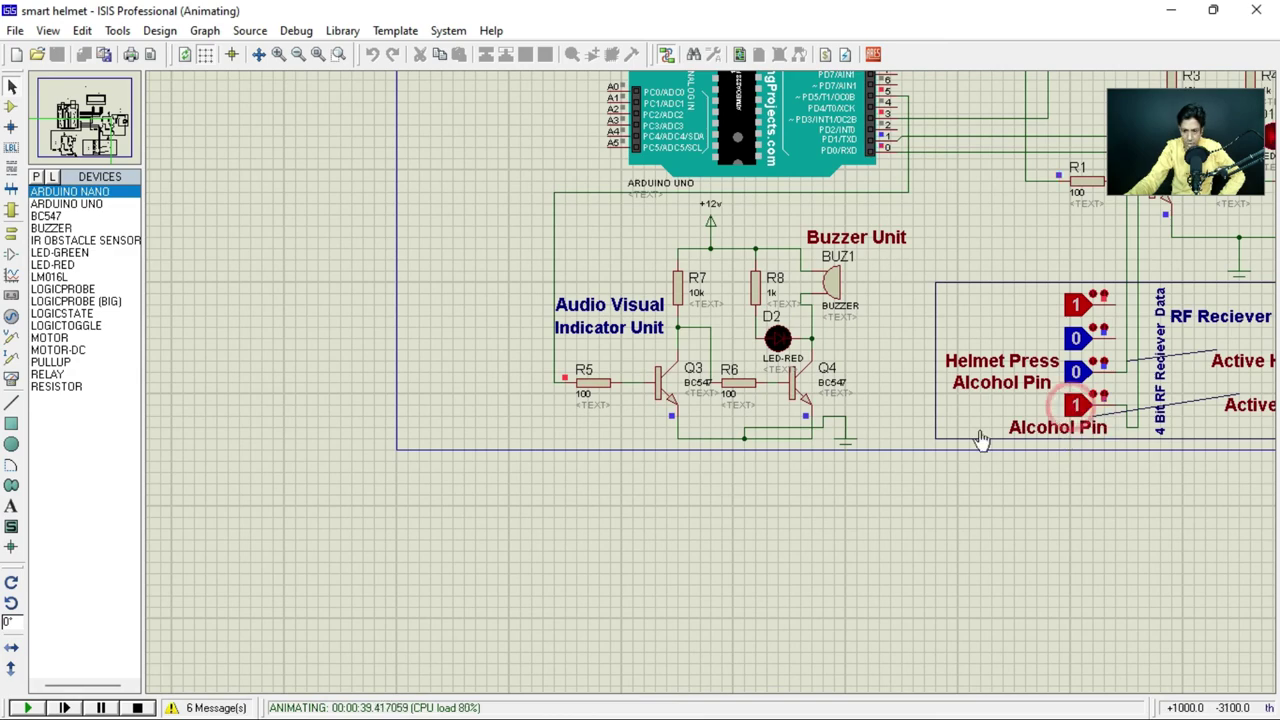
scroll(726, 523, down, 1)
scroll(903, 228, down, 1)
scroll(886, 179, up, 1)
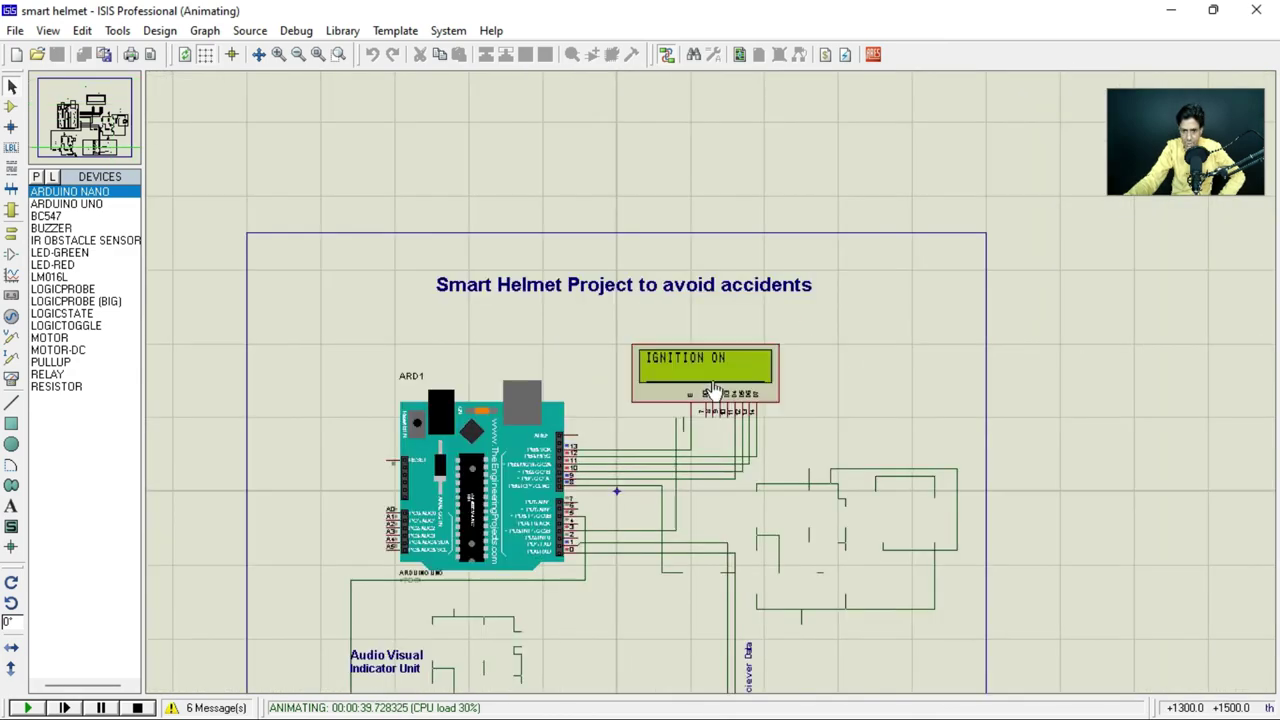
scroll(924, 523, down, 1)
scroll(862, 502, up, 2)
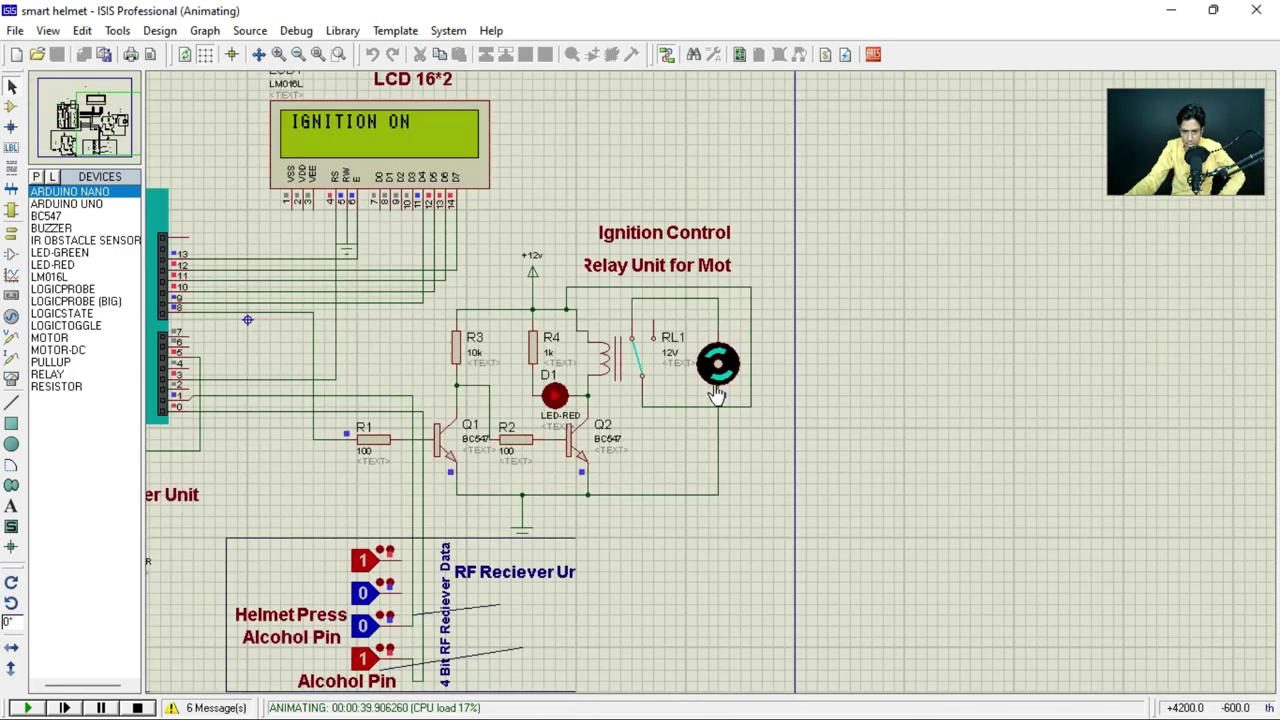
Step: Return the alcohol pin input to logic 0 and inspect the audio visual indicator unit's R5 input and buzzer, and the LCD
scroll(766, 371, down, 1)
scroll(766, 371, down, 1)
scroll(790, 383, up, 2)
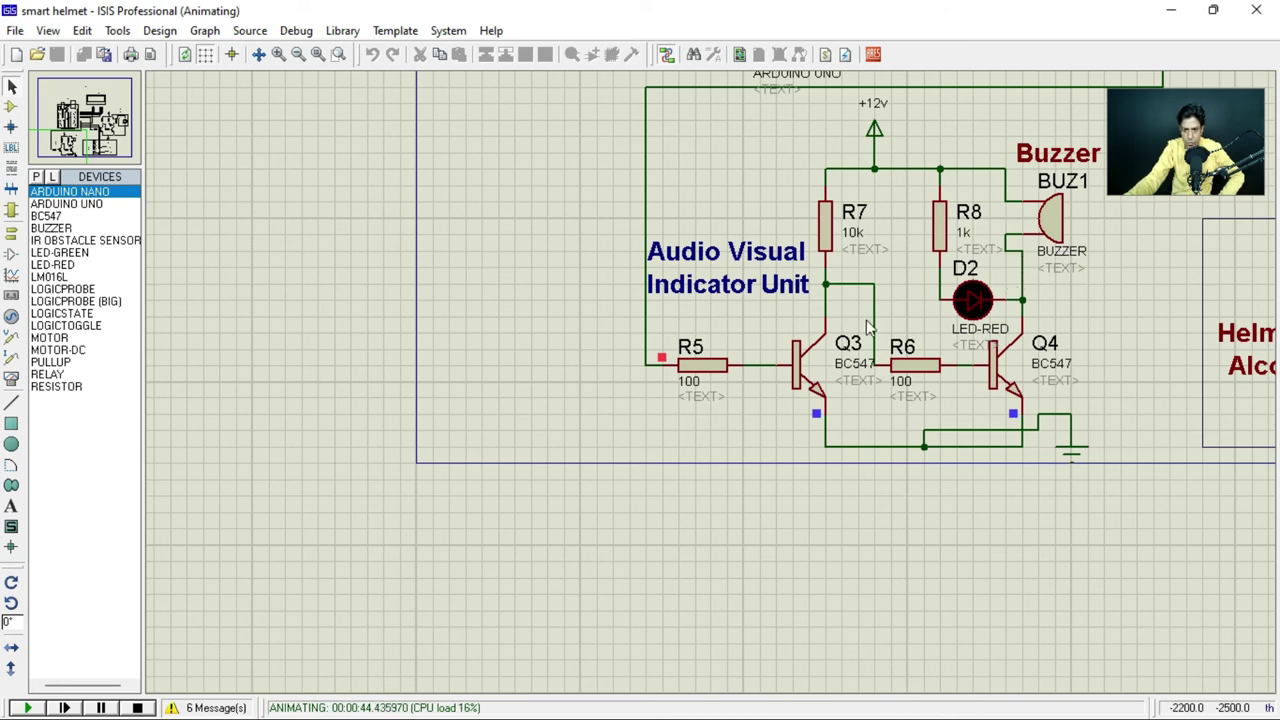
scroll(296, 621, down, 2)
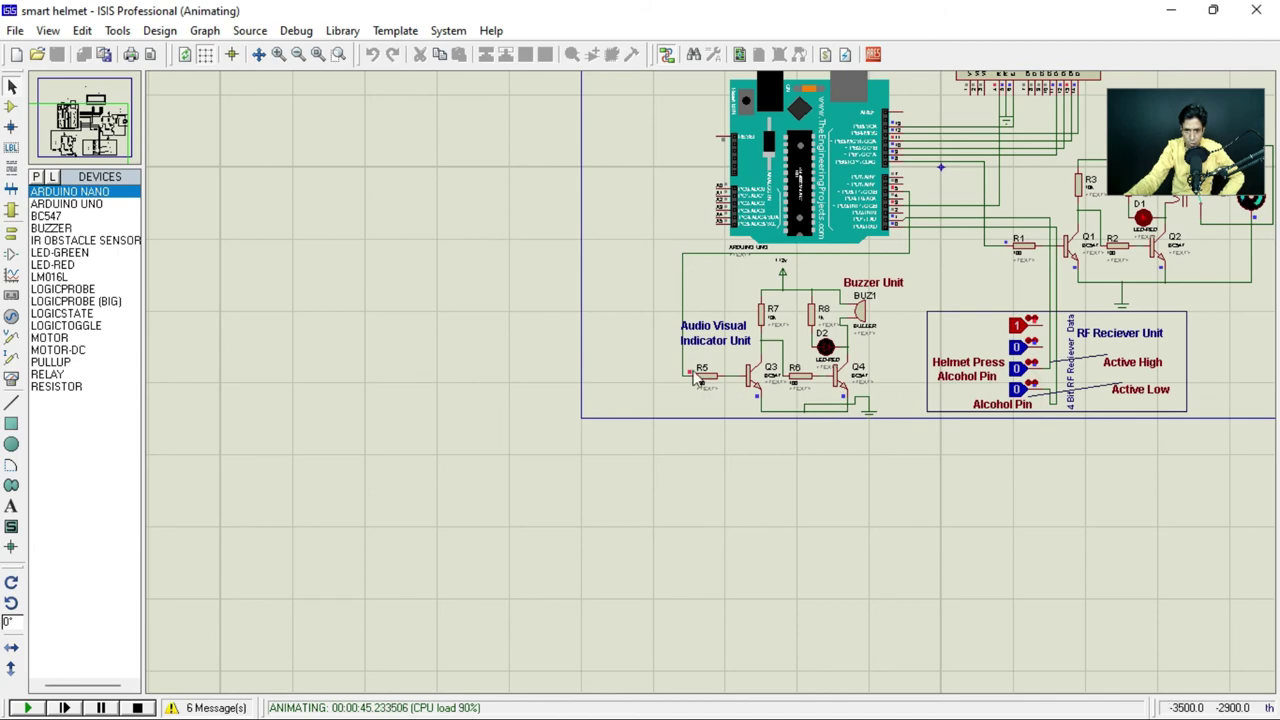
scroll(692, 380, up, 2)
scroll(690, 390, up, 3)
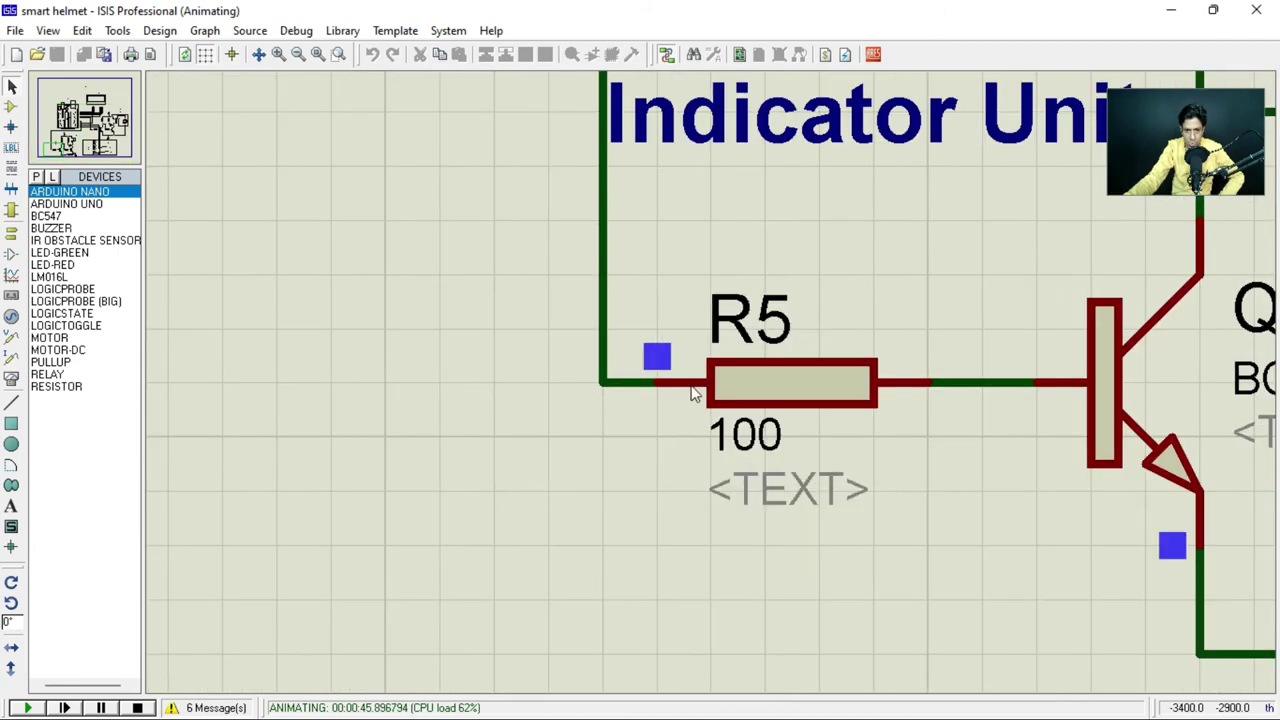
scroll(592, 404, down, 1)
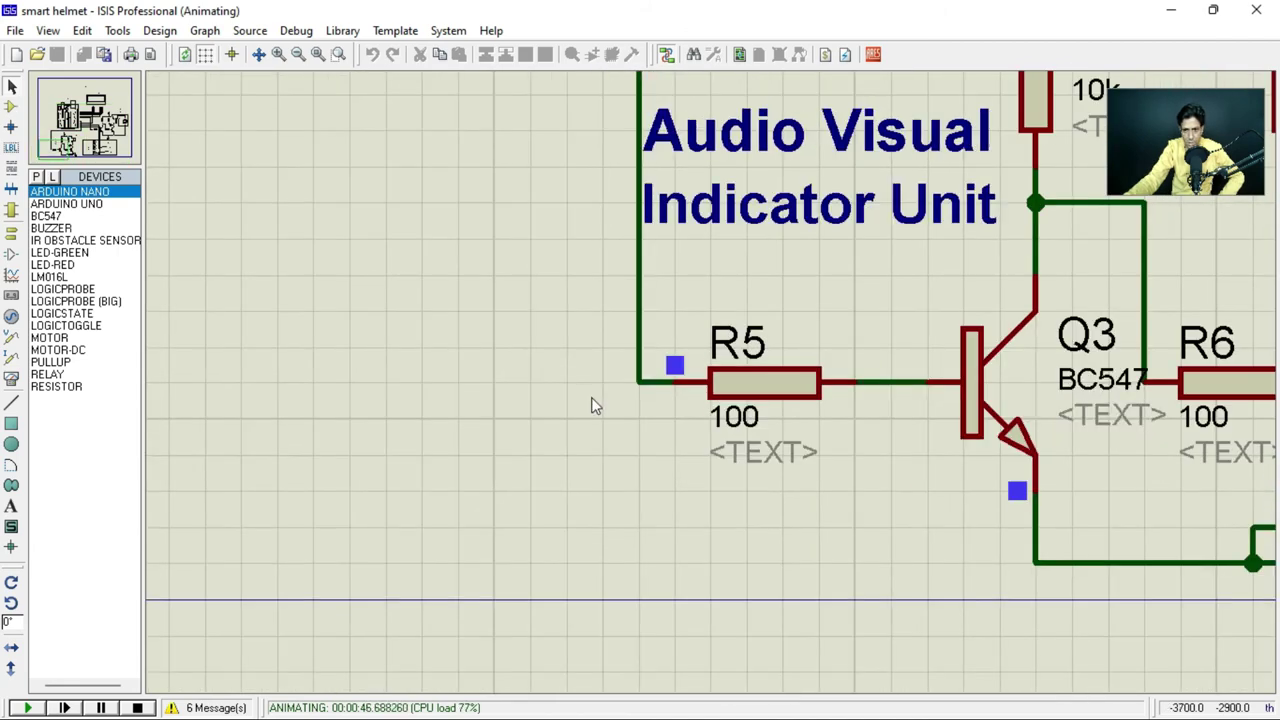
scroll(592, 404, down, 2)
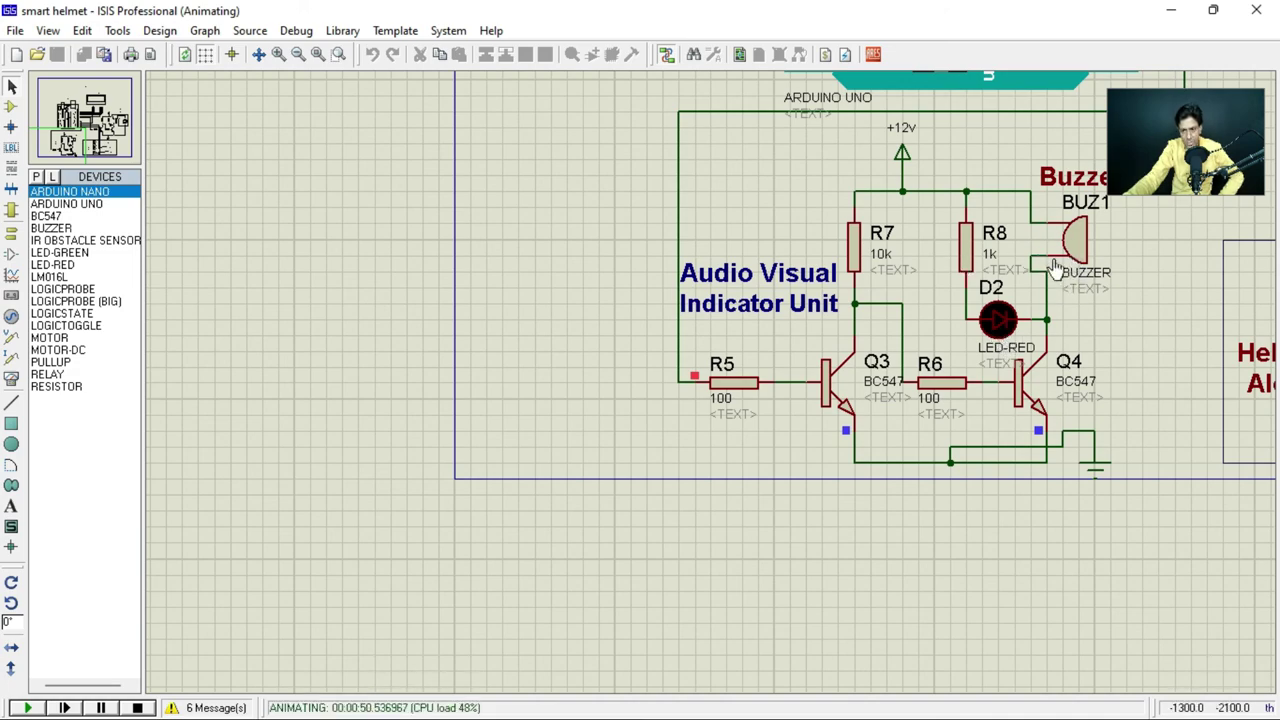
scroll(686, 386, down, 3)
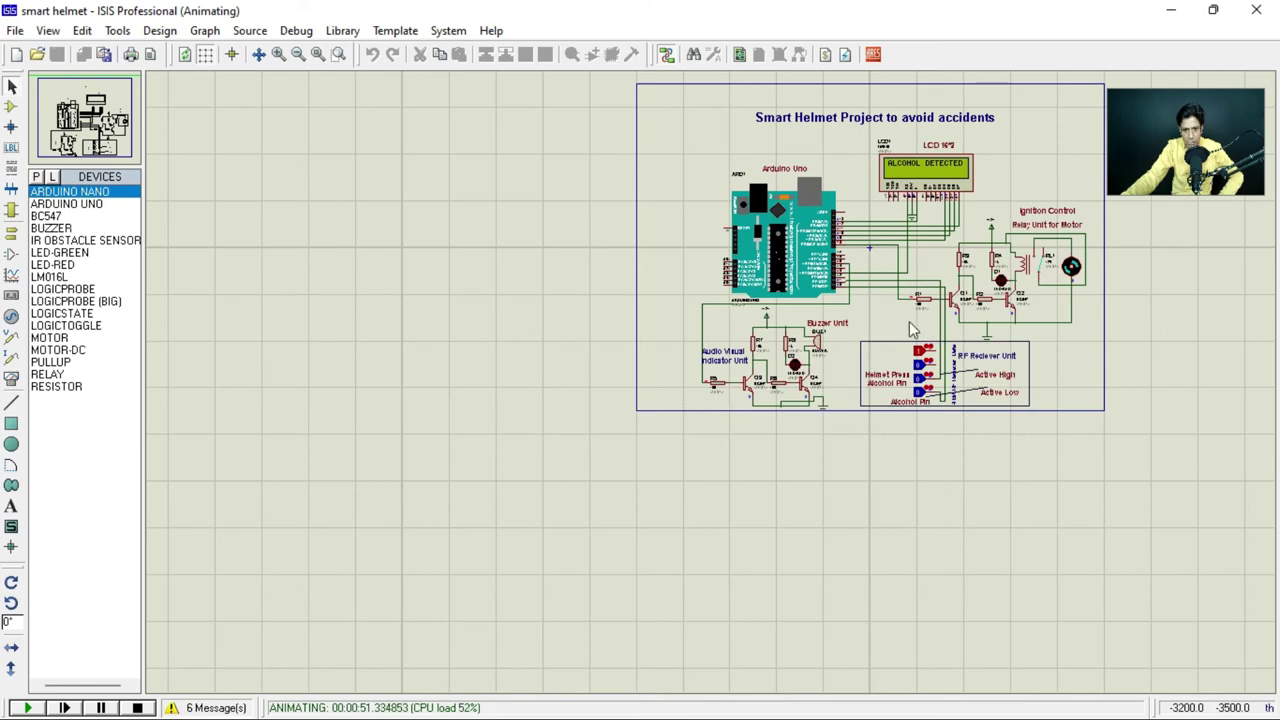
scroll(715, 390, up, 1)
scroll(715, 390, down, 1)
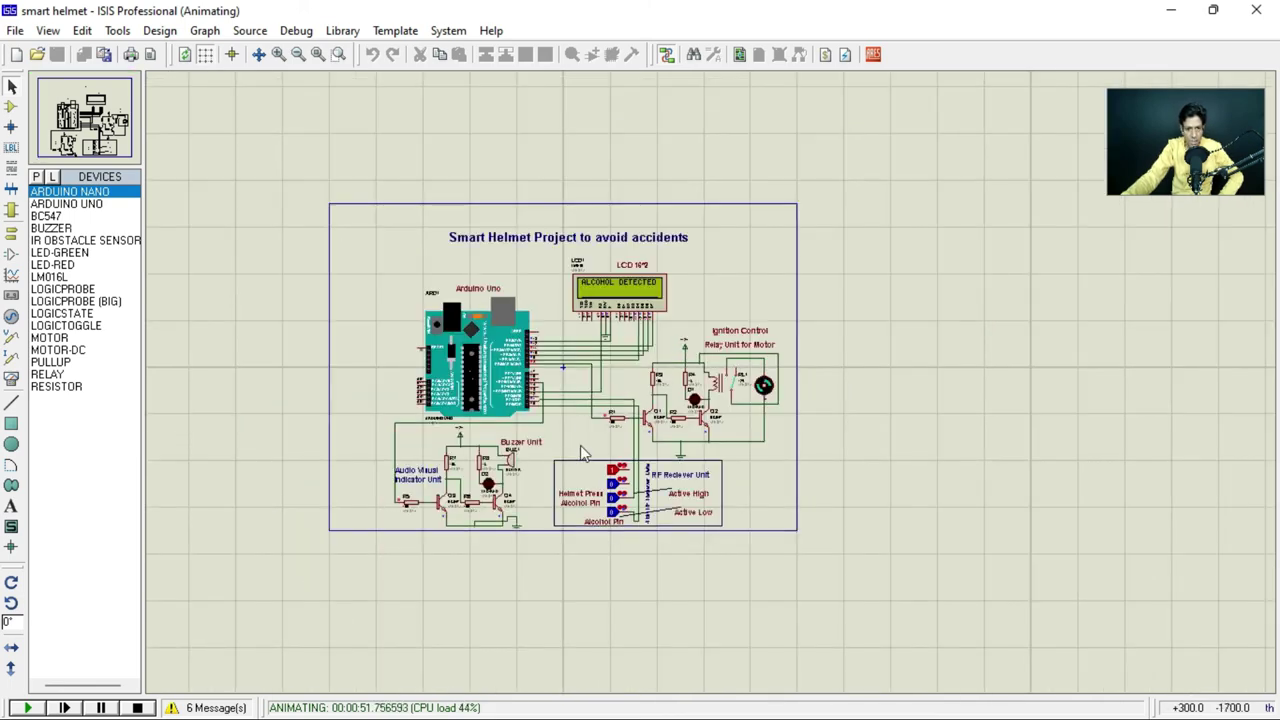
scroll(726, 390, up, 1)
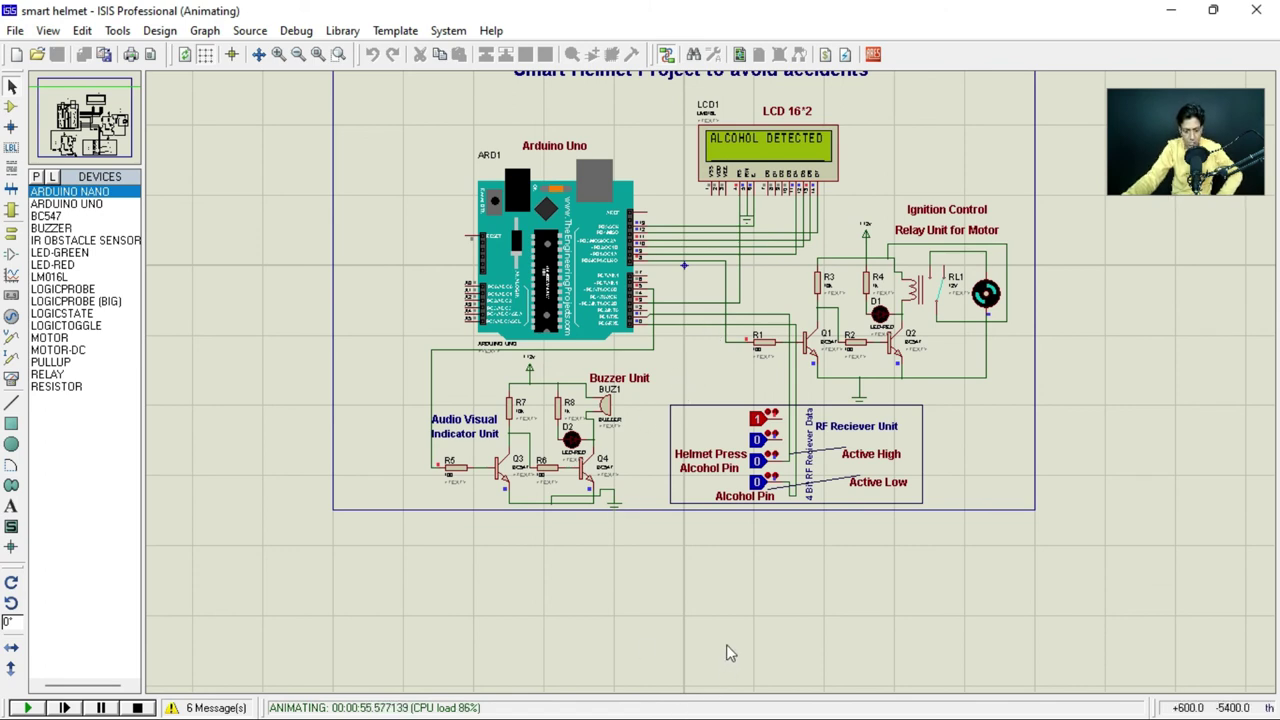
Step: Switch to Chrome and look through the Circuits Bazaar anti-sleep alarm article down to its circuit diagram and project code
key(super)
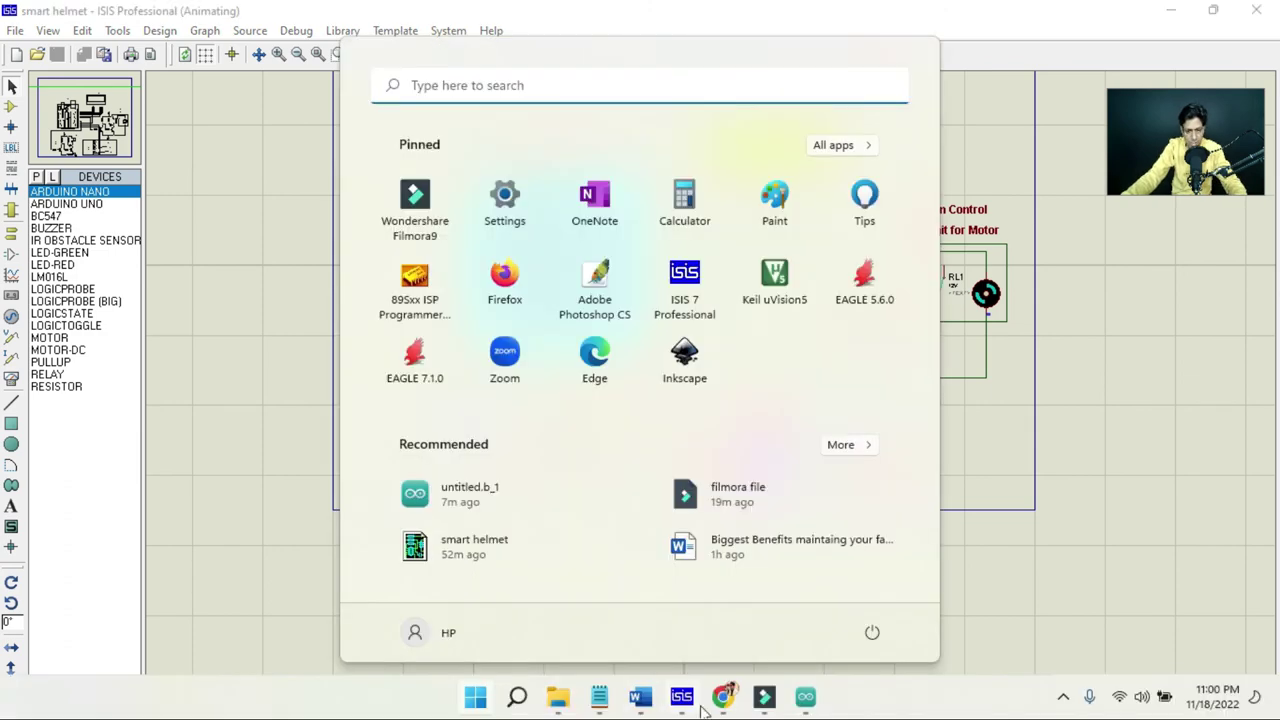
key(super)
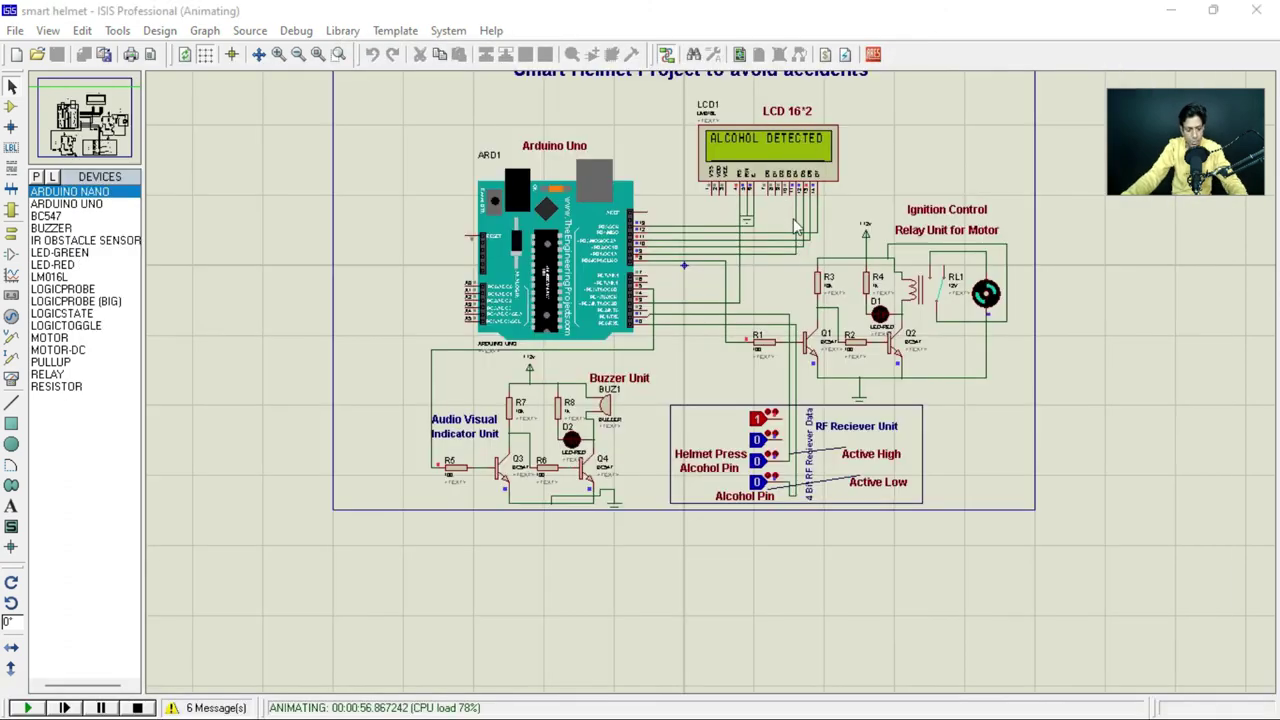
key(super)
click(720, 700)
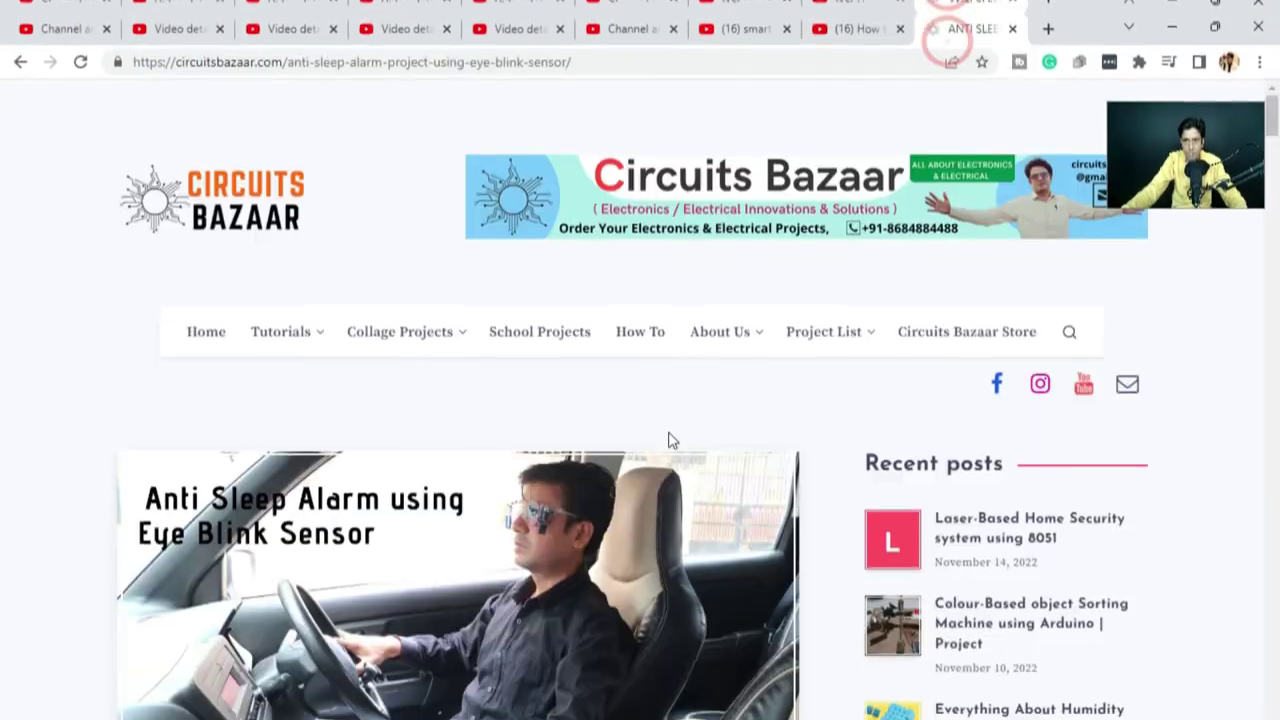
scroll(670, 440, down, 15)
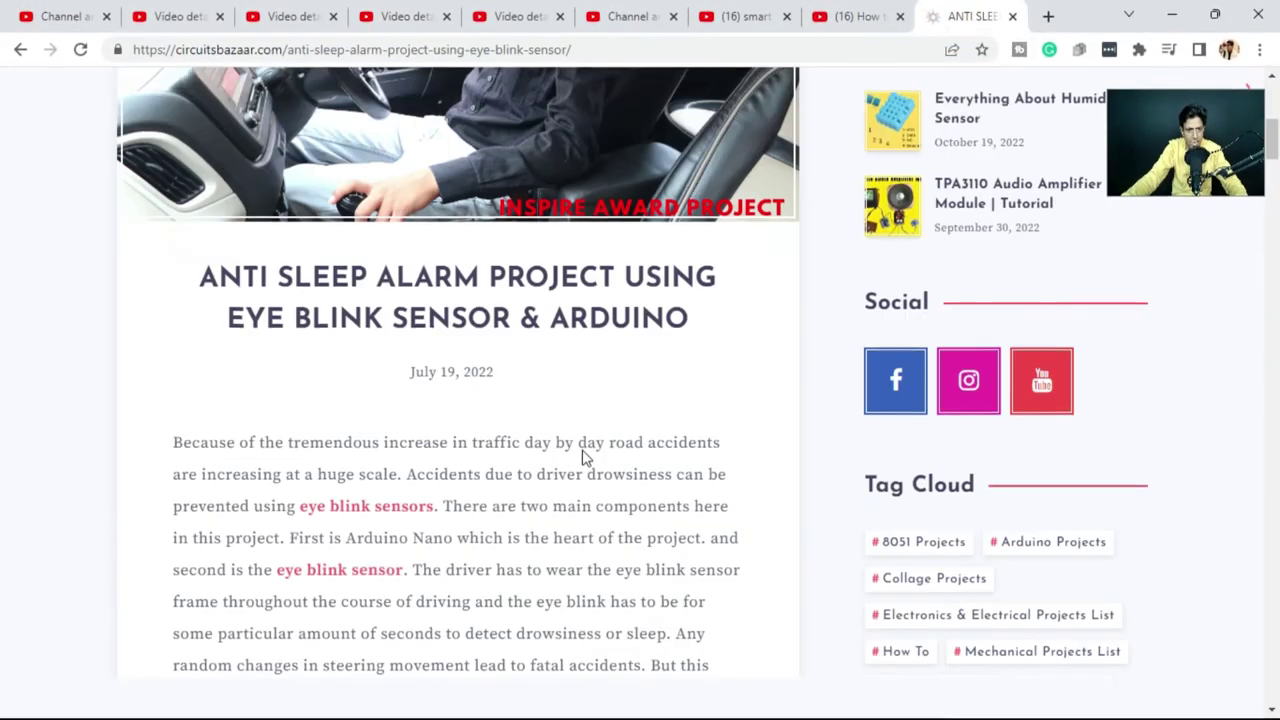
scroll(478, 480, down, 20)
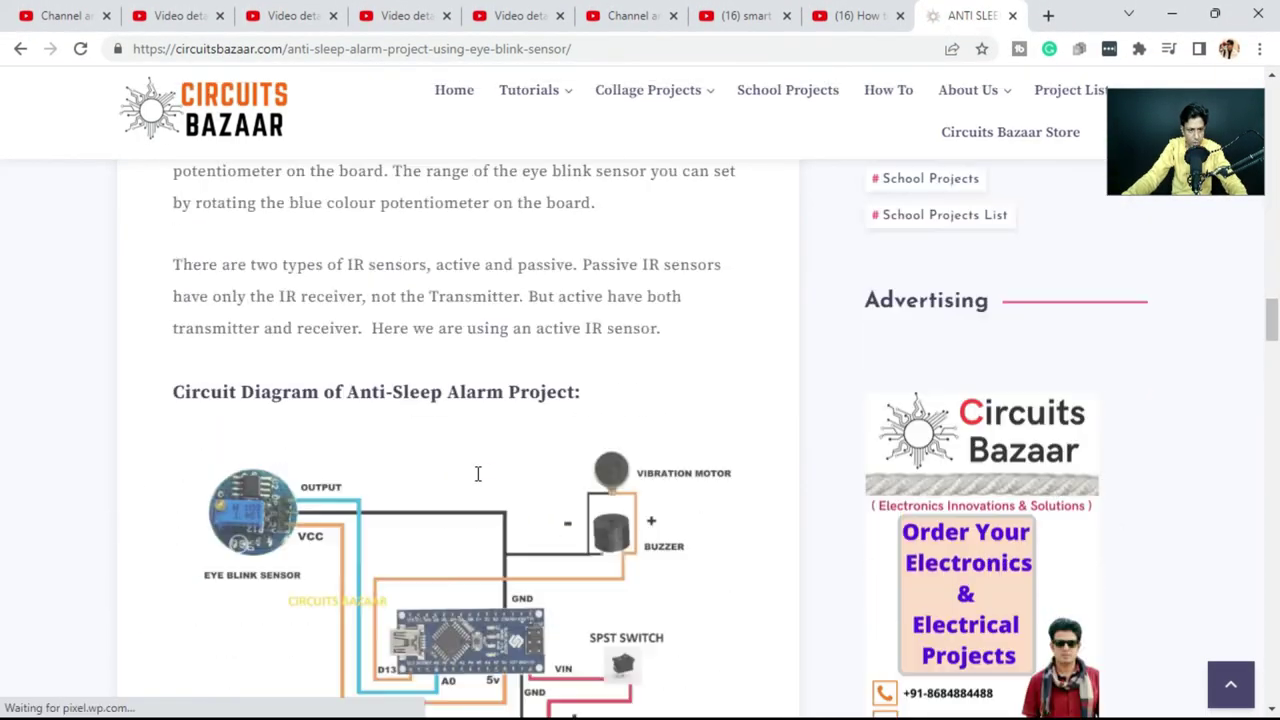
scroll(478, 485, down, 10)
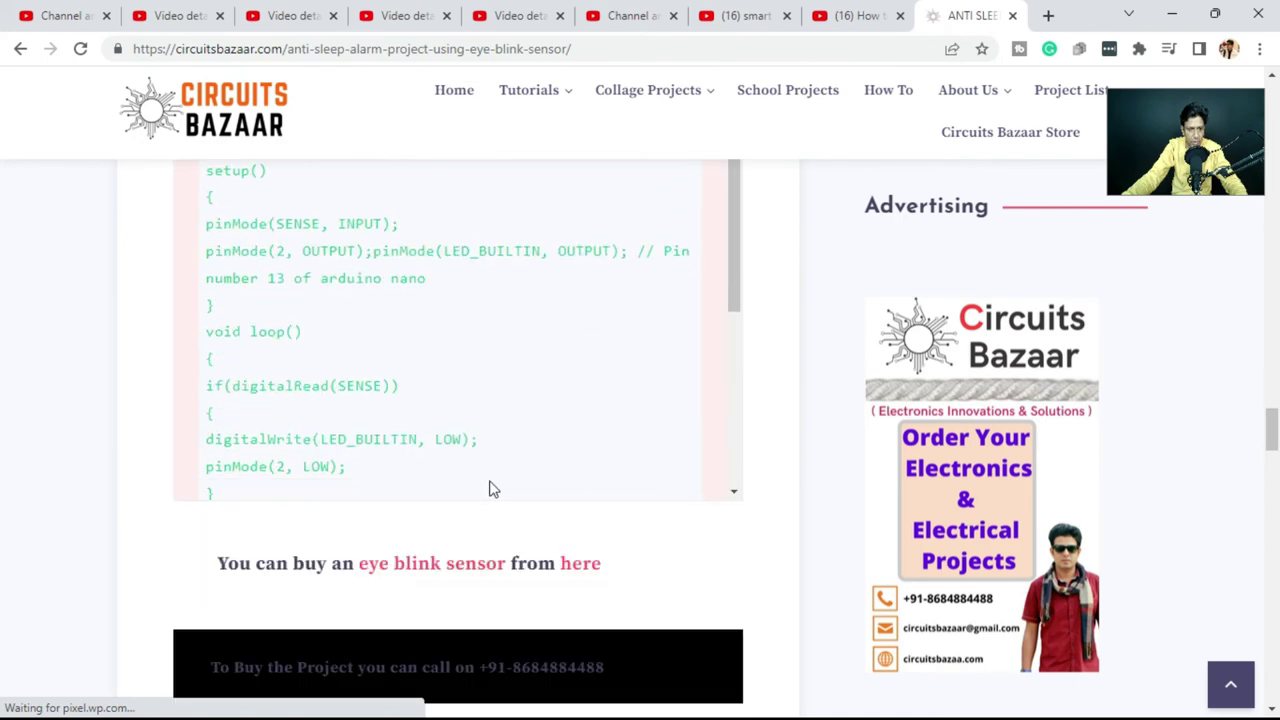
Step: Locate the Proteus simulation file's download link in the article and review the library installation notes and tutorial video above it
scroll(700, 523, up, 5)
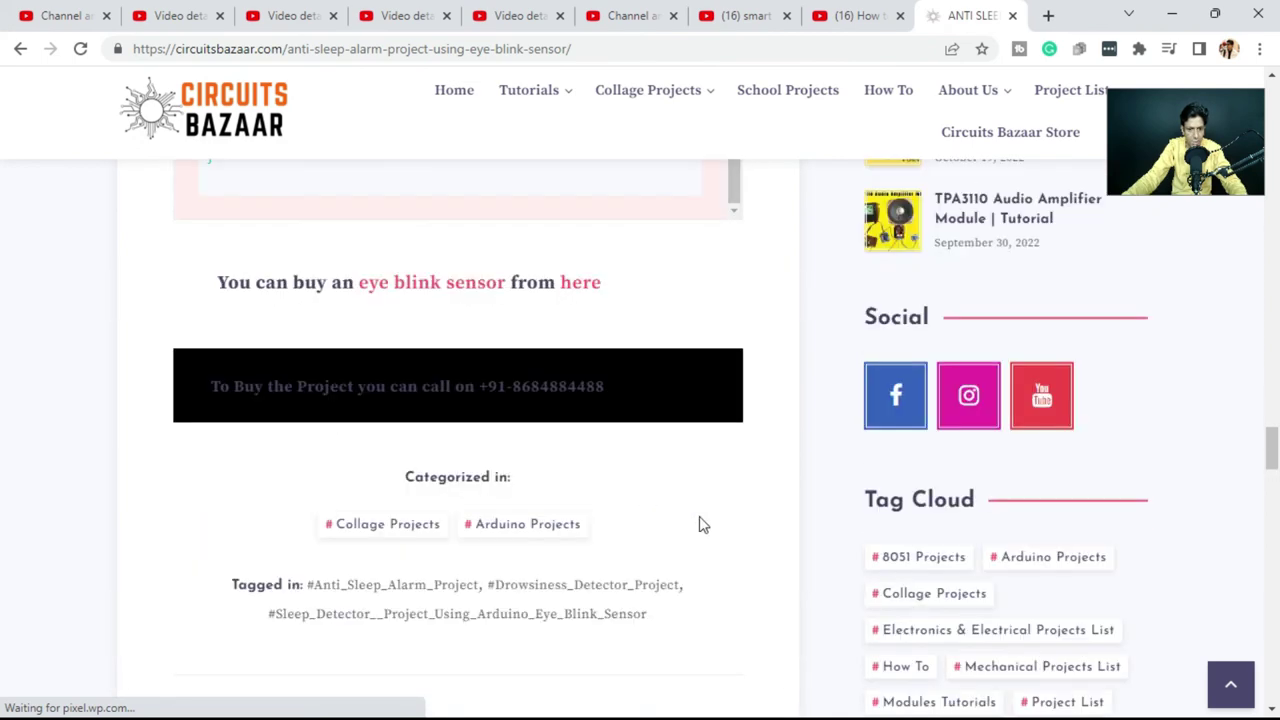
scroll(727, 528, up, 8)
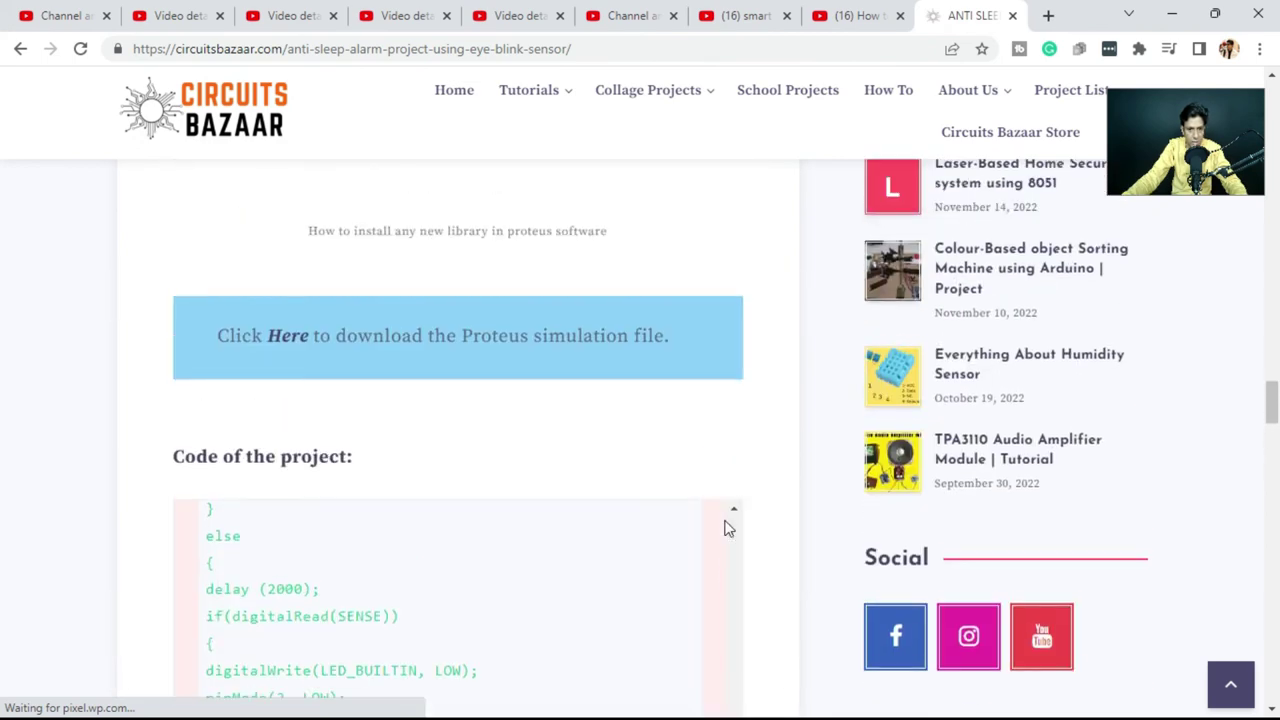
scroll(727, 528, down, 3)
scroll(727, 528, up, 2)
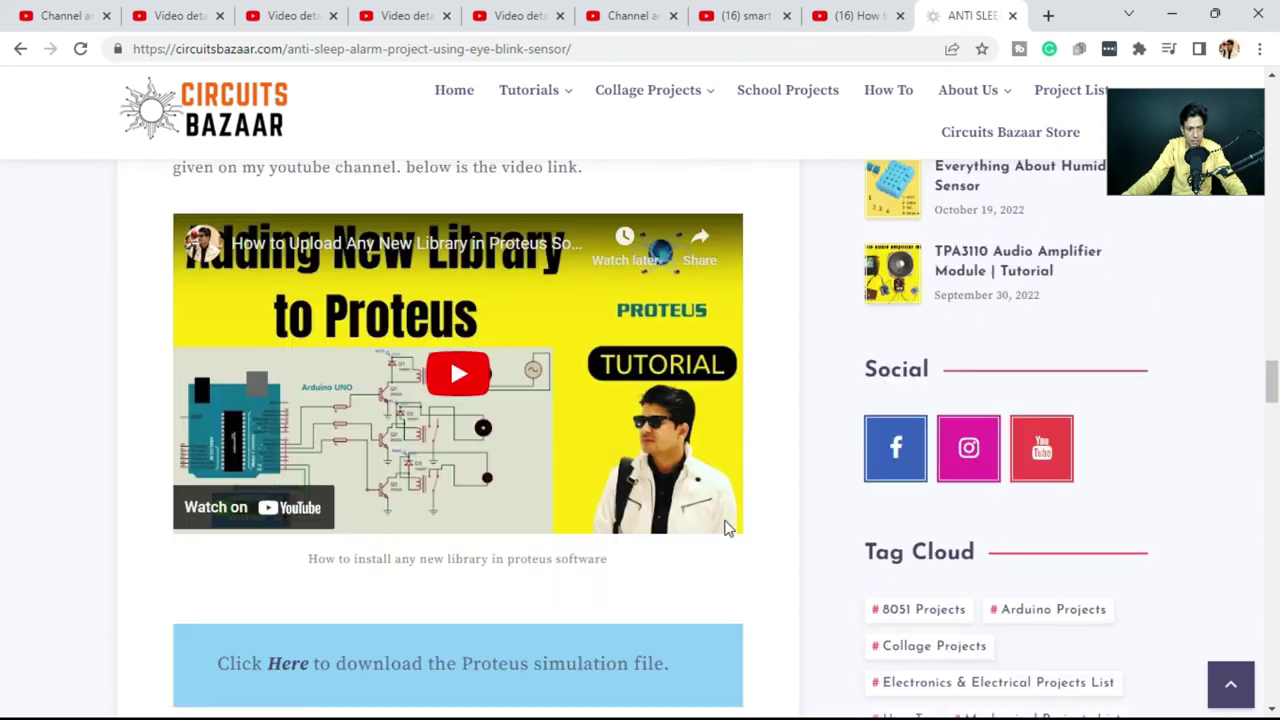
scroll(476, 668, down, 2)
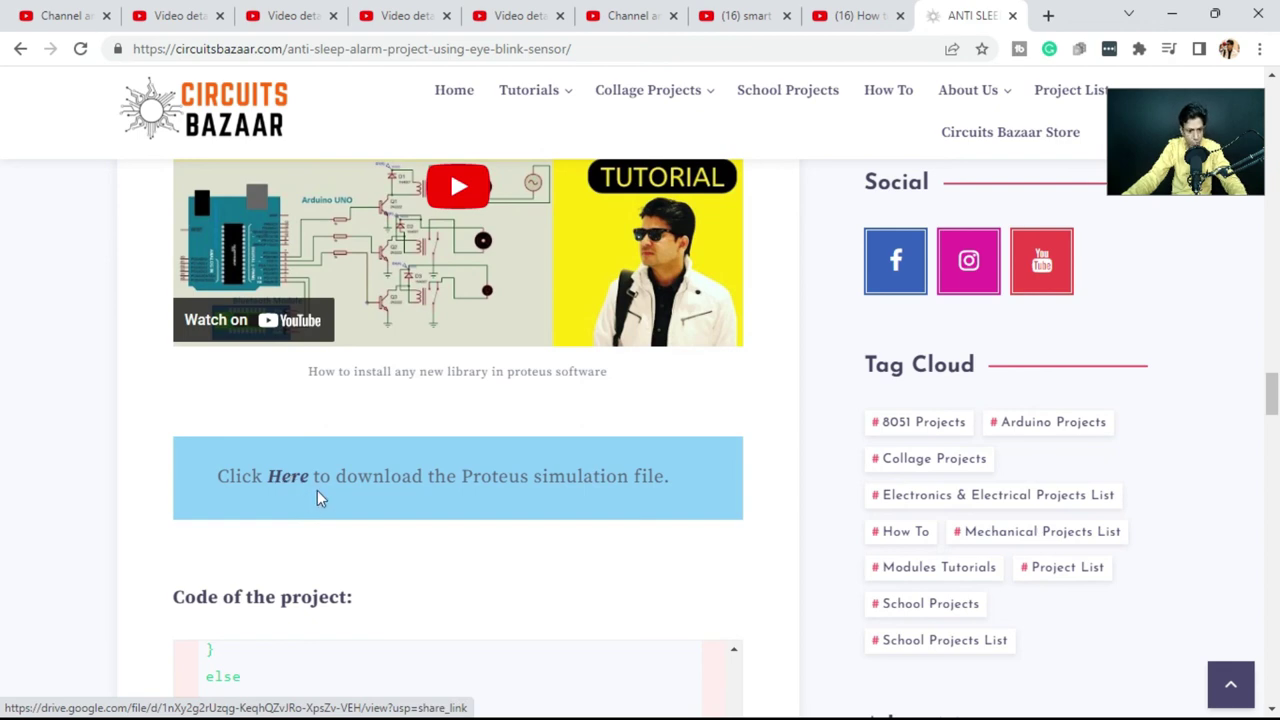
scroll(317, 490, up, 6)
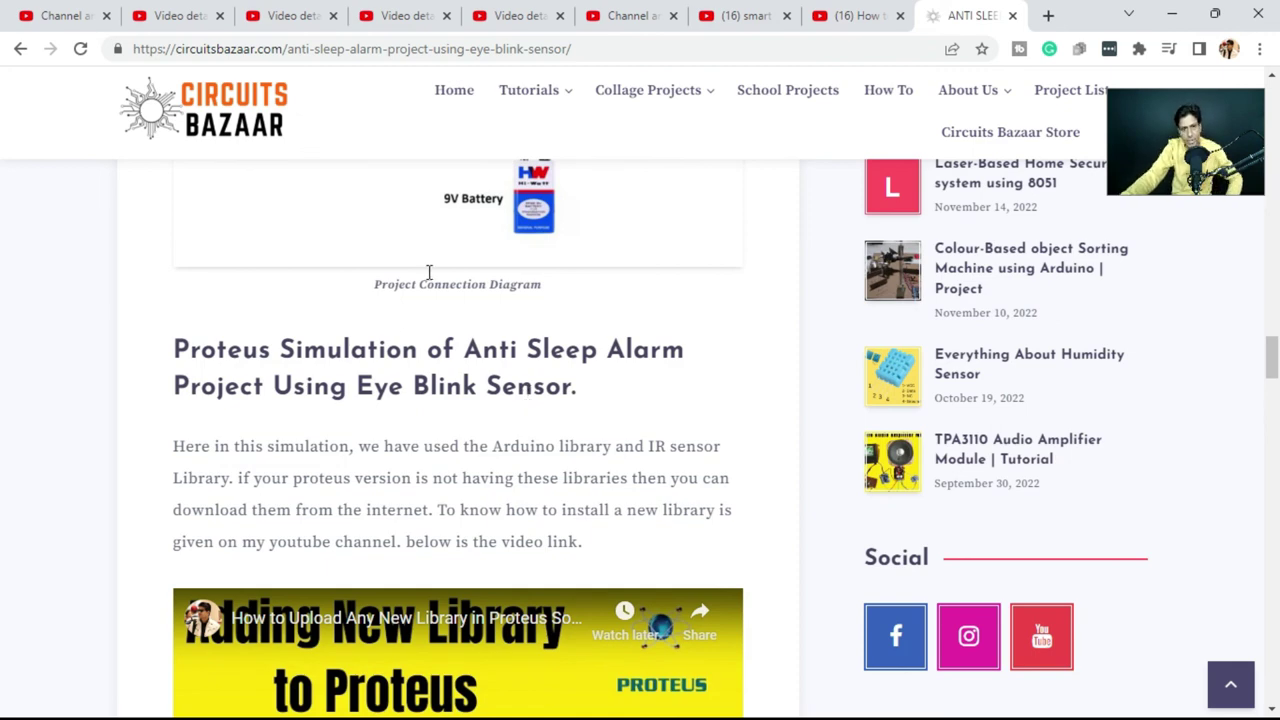
scroll(700, 510, down, 1)
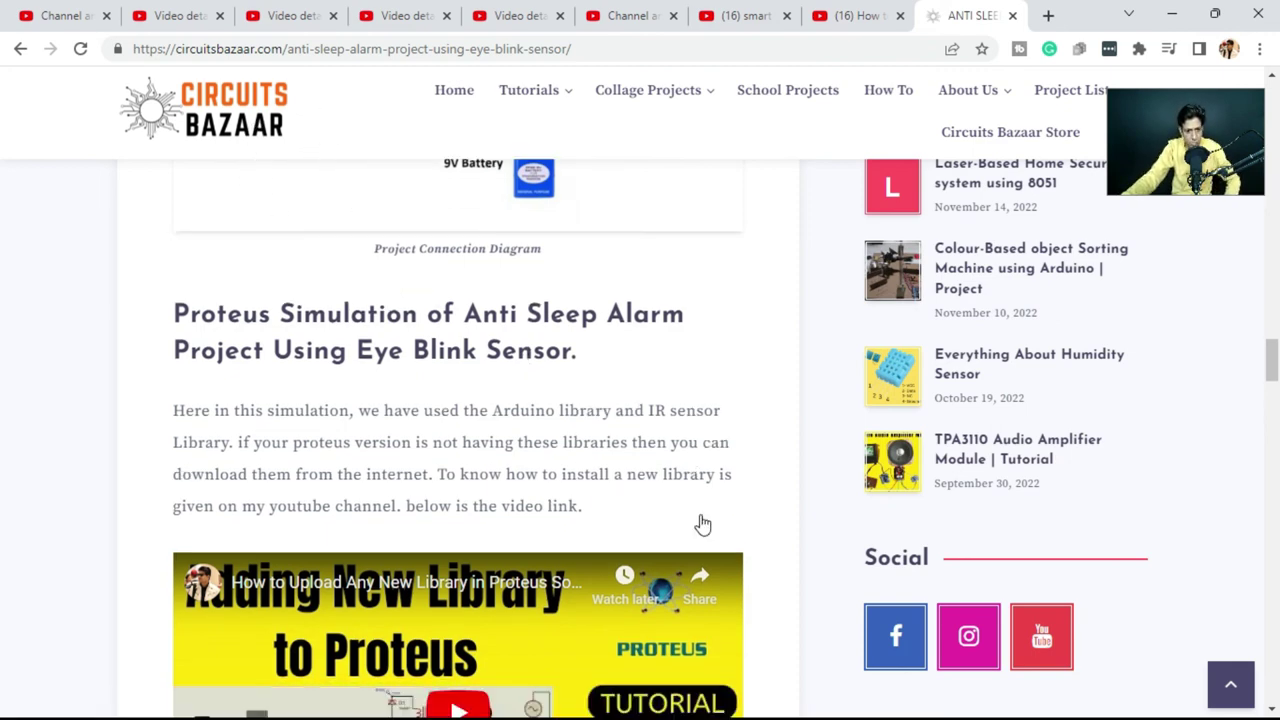
scroll(702, 524, down, 4)
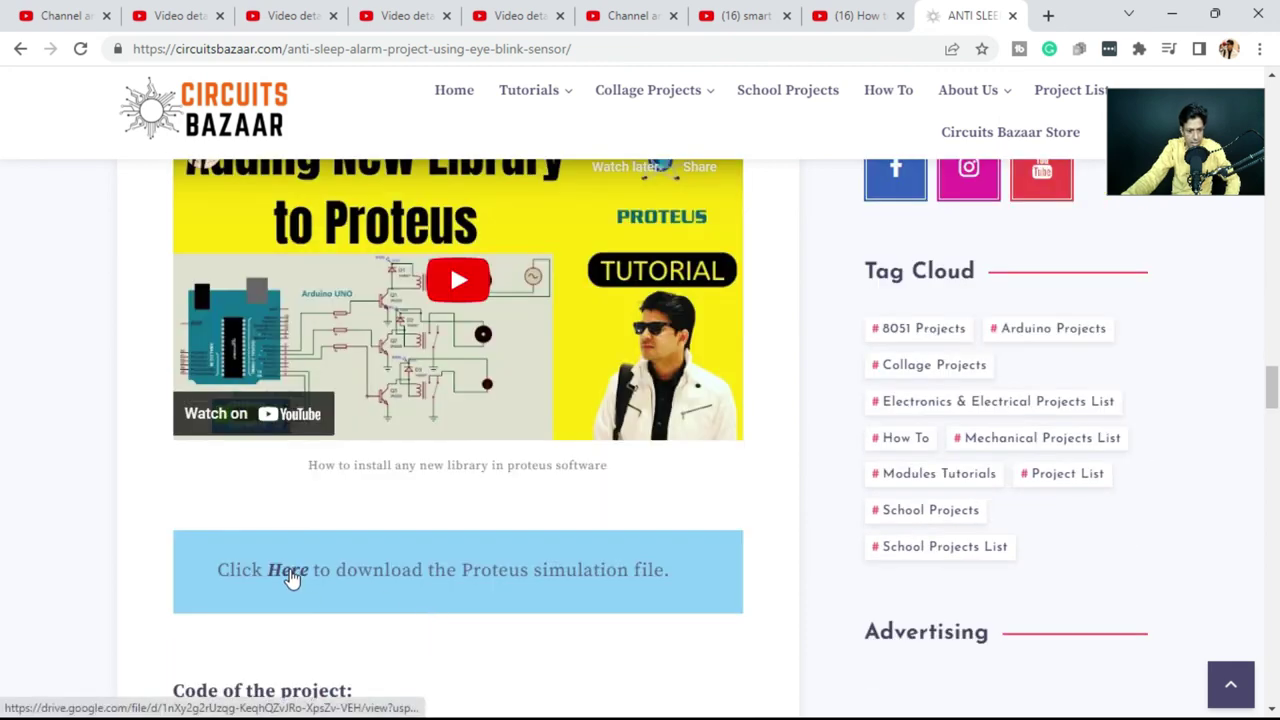
Step: Bring up the YouTube video about making the smart bike helmet project, and return to the smart helmet schematic in ISIS
click(850, 14)
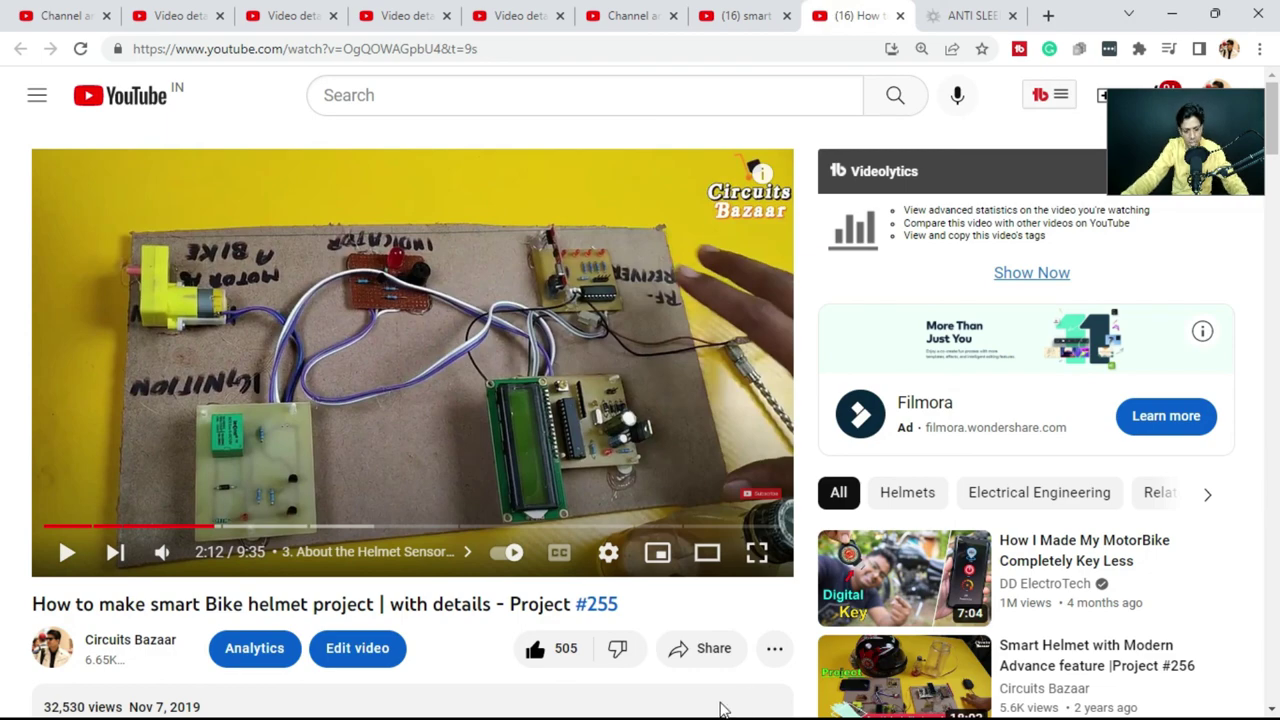
key(super)
click(682, 697)
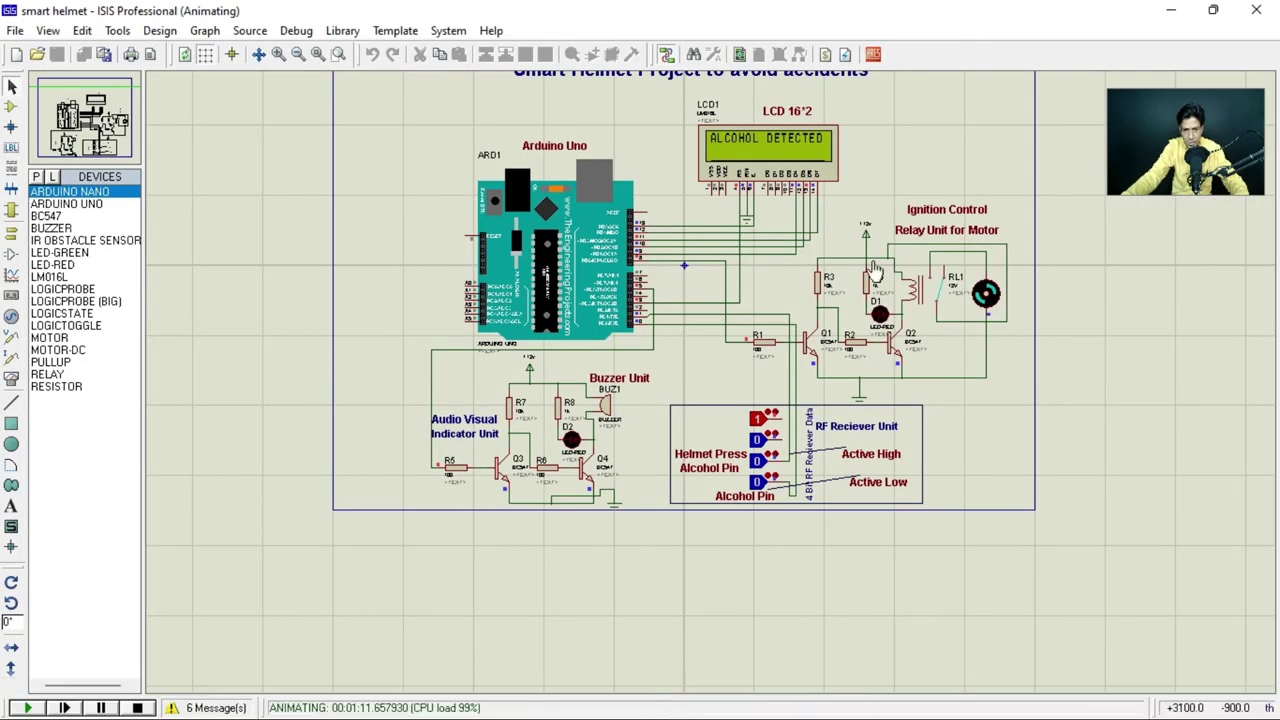